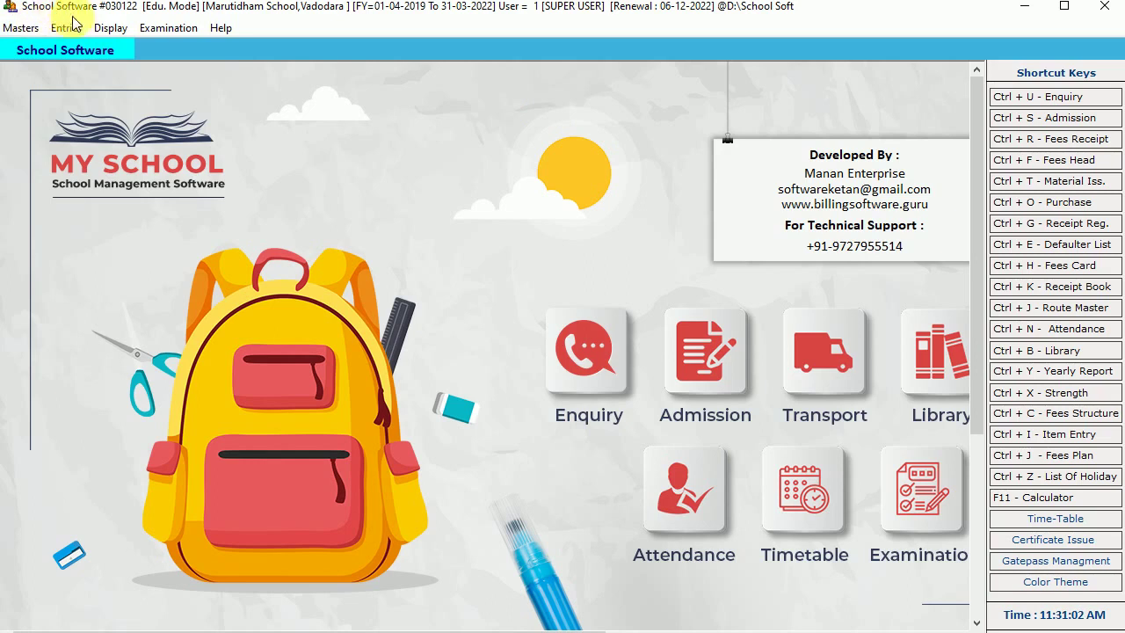
# Open the time table's Subject Master, review the existing subjects from Computer to Social Studies, and close it.
pyautogui.click(69, 30)
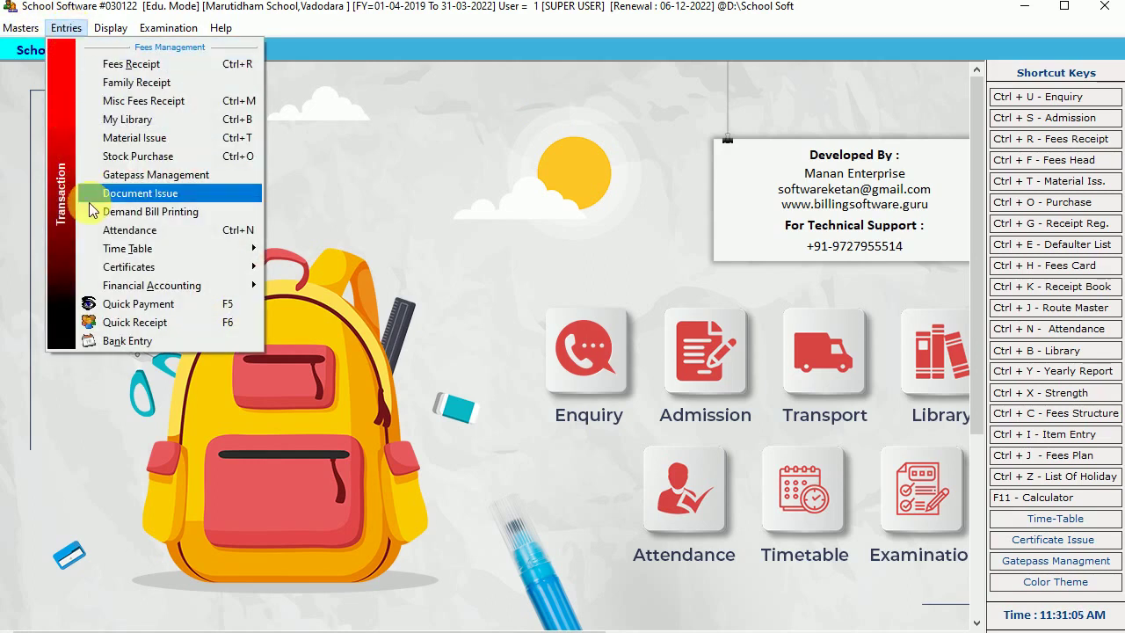
pyautogui.moveTo(123, 251)
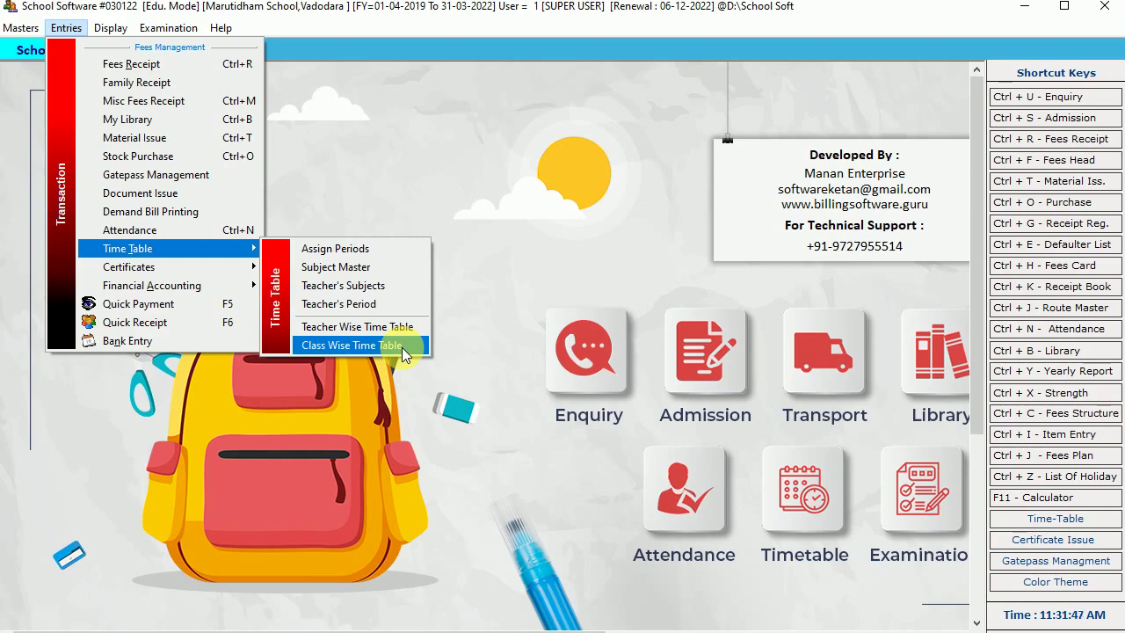
pyautogui.click(391, 269)
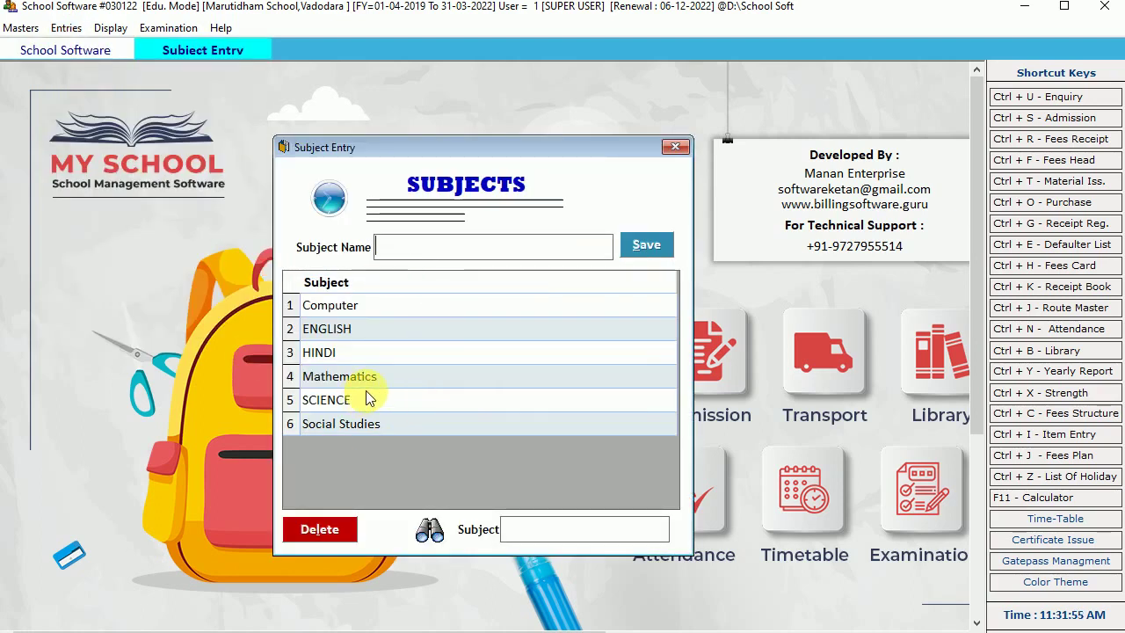
pyautogui.click(354, 305)
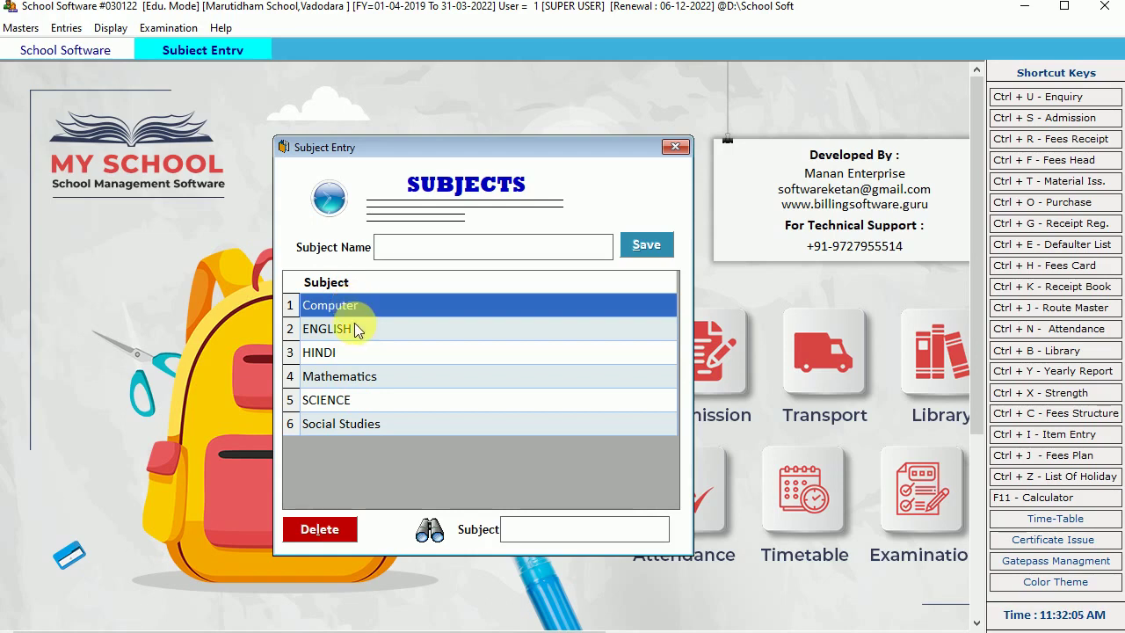
pyautogui.click(354, 328)
pyautogui.click(362, 352)
pyautogui.click(359, 376)
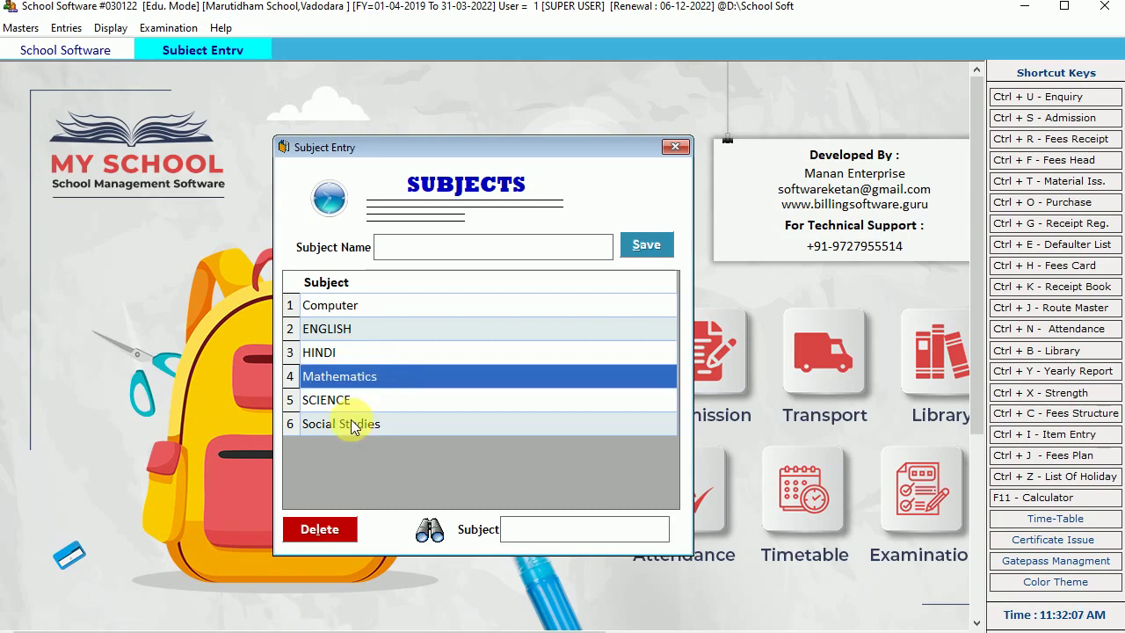
pyautogui.click(350, 401)
pyautogui.click(356, 424)
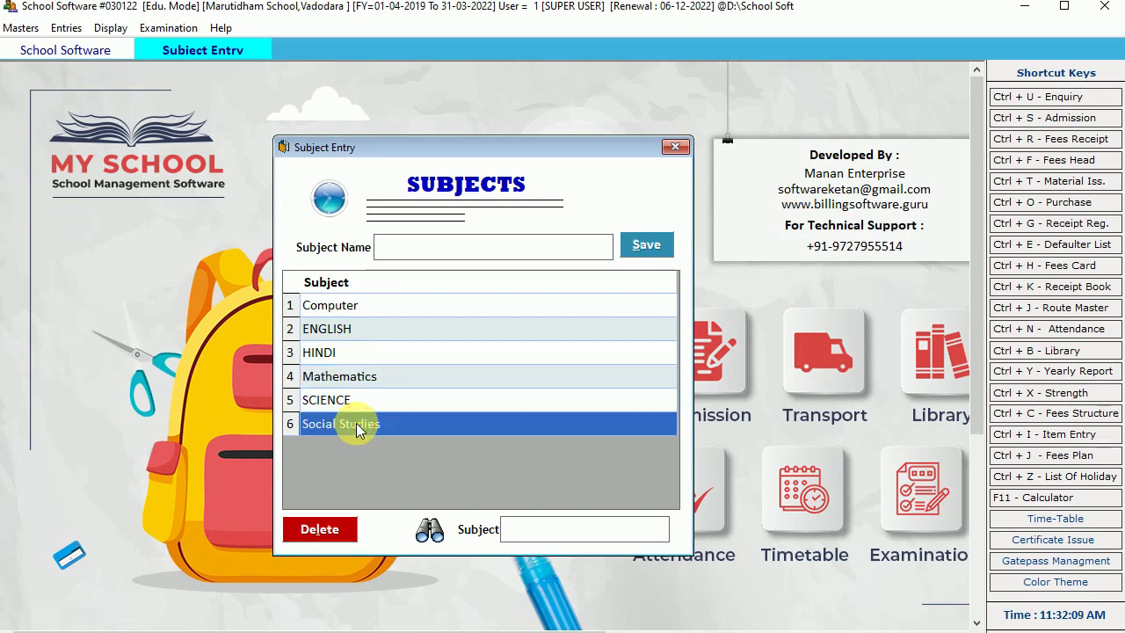
pyautogui.click(428, 247)
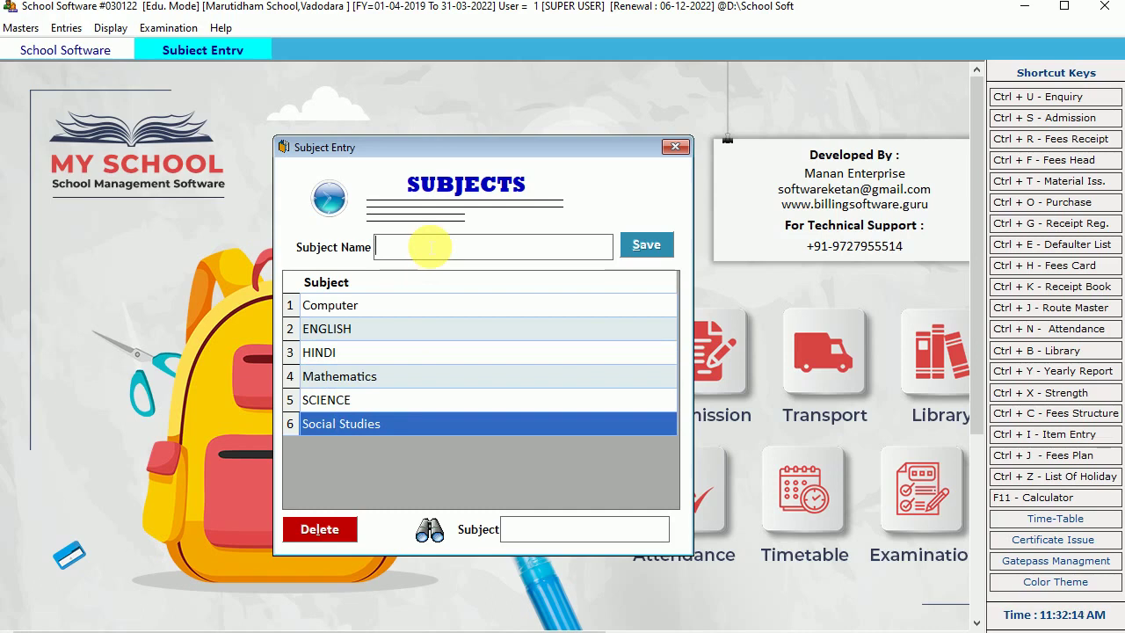
pyautogui.click(674, 148)
# Open the time table's Assign Periods form and choose class 1 A with section A.
pyautogui.click(66, 28)
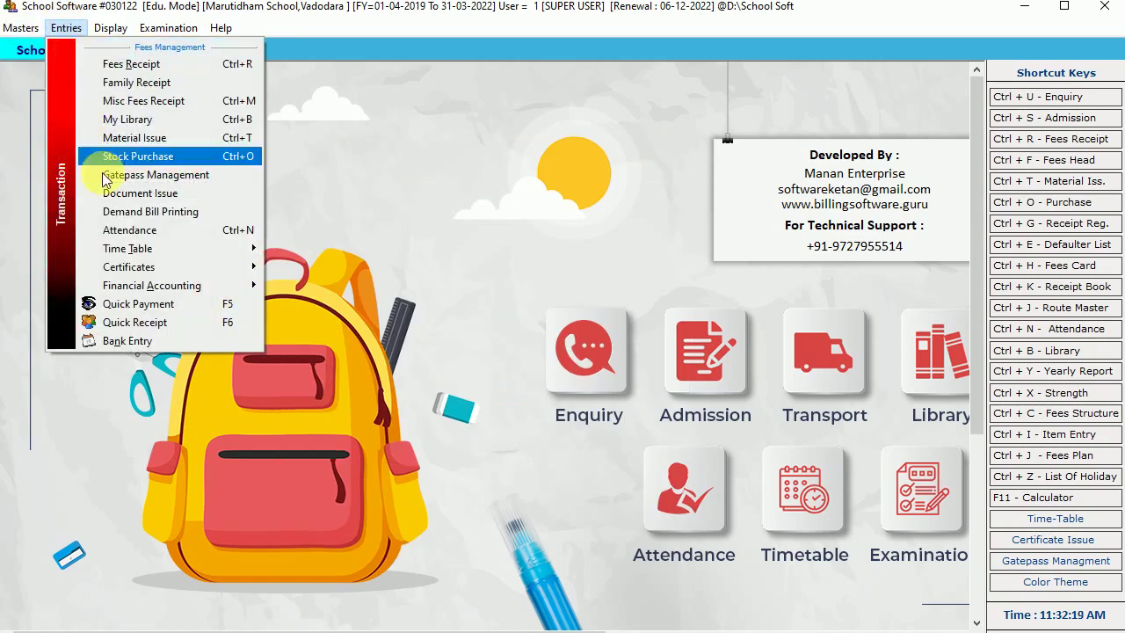
pyautogui.moveTo(141, 249)
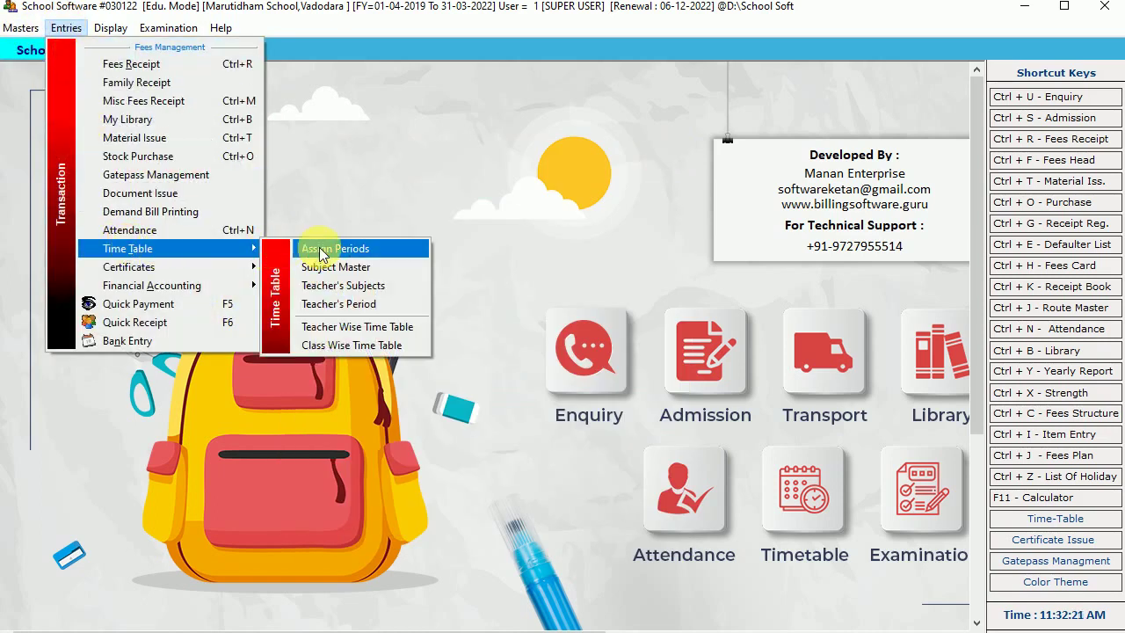
pyautogui.click(415, 252)
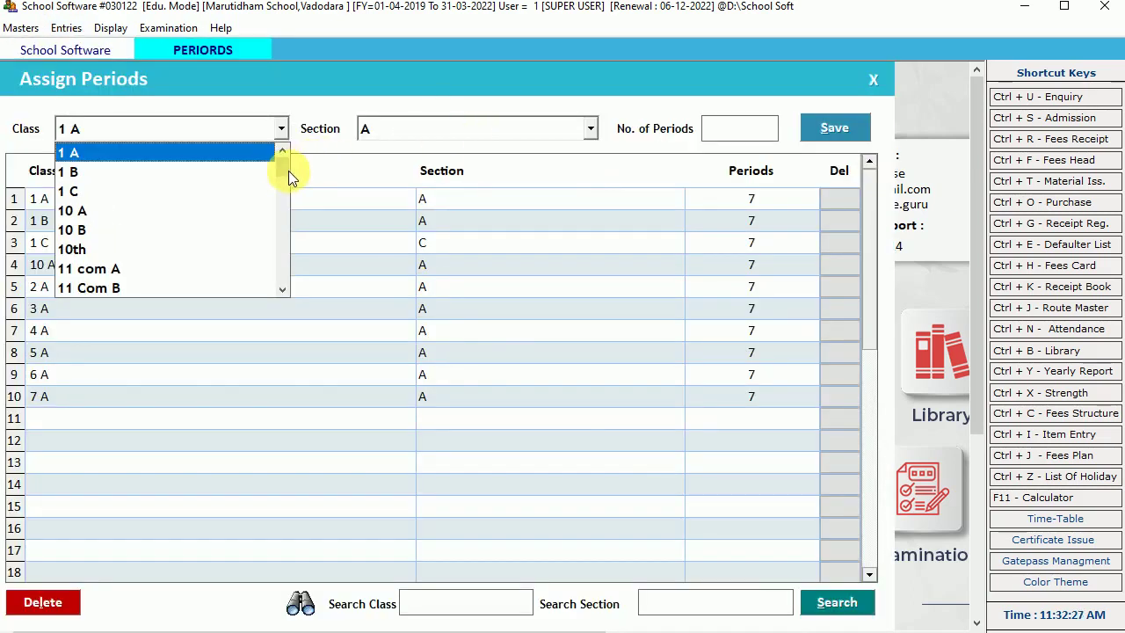
pyautogui.moveTo(282, 182)
pyautogui.mouseDown()
pyautogui.moveTo(281, 276)
pyautogui.moveTo(280, 160)
pyautogui.mouseUp()
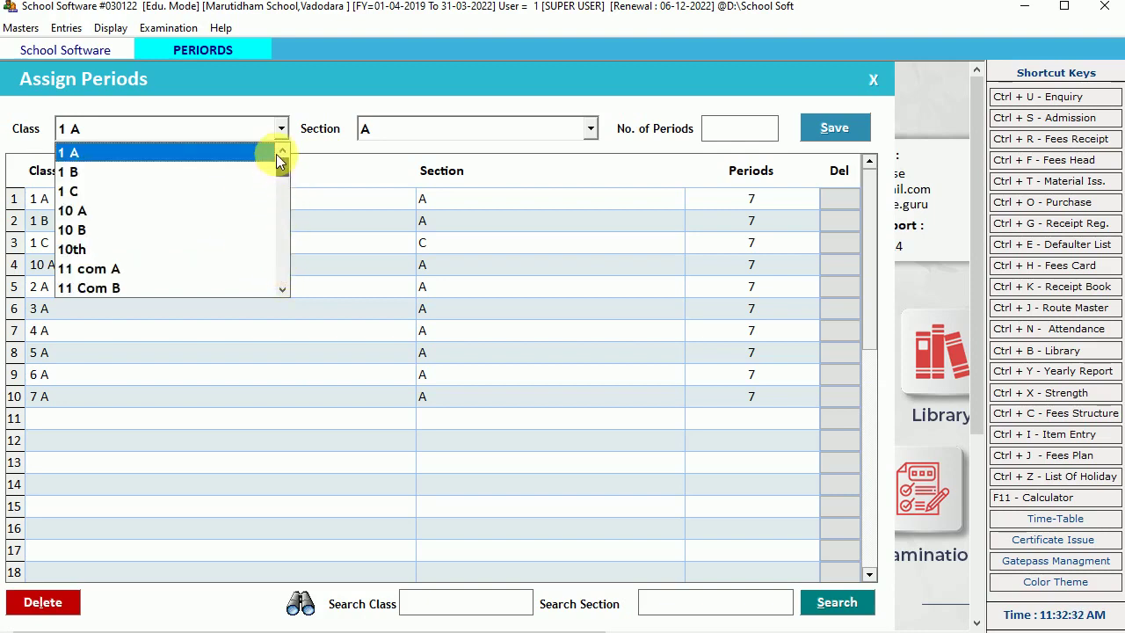
pyautogui.click(165, 153)
pyautogui.click(459, 129)
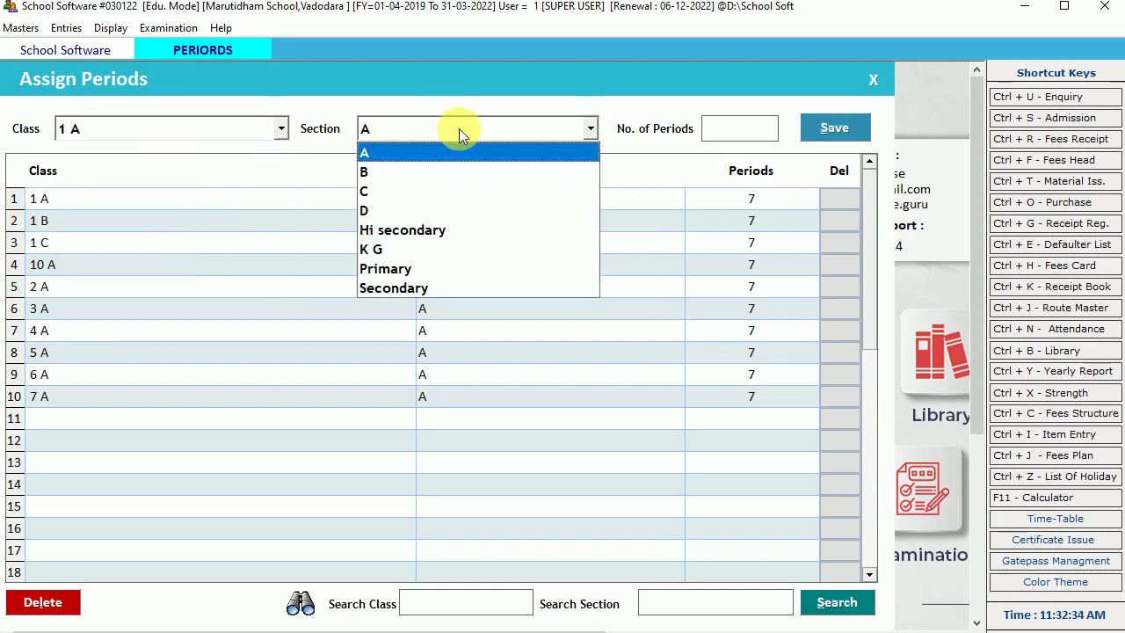
pyautogui.click(420, 152)
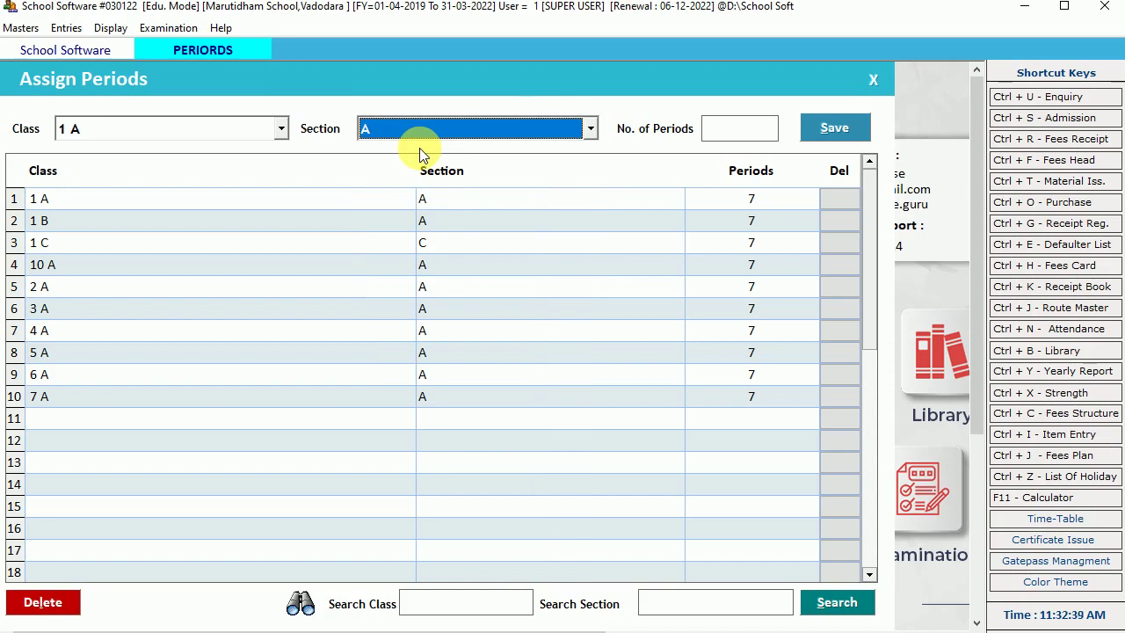
pyautogui.click(741, 131)
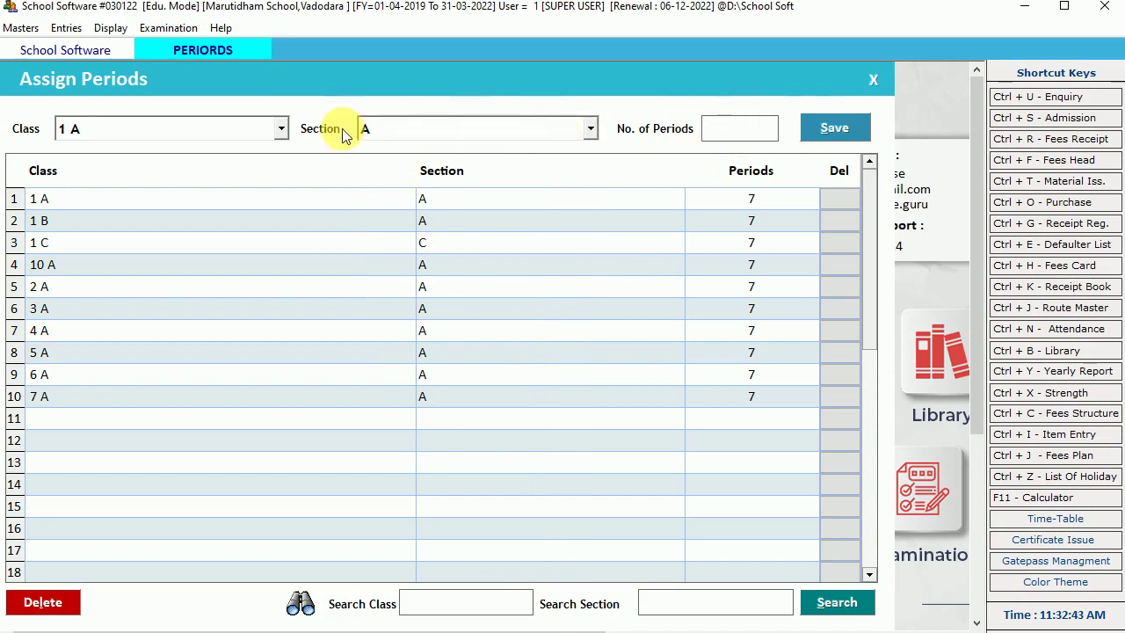
# Assign 5 periods to class Sr/A in section A and save the entry.
pyautogui.click(280, 129)
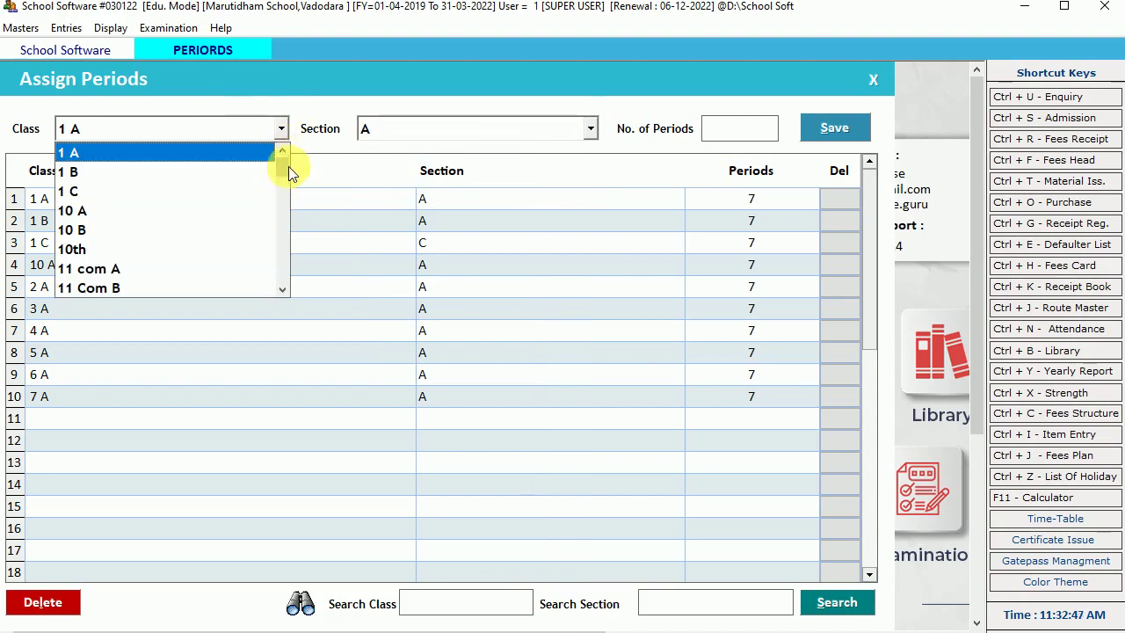
pyautogui.moveTo(282, 169); pyautogui.dragTo(283, 295)
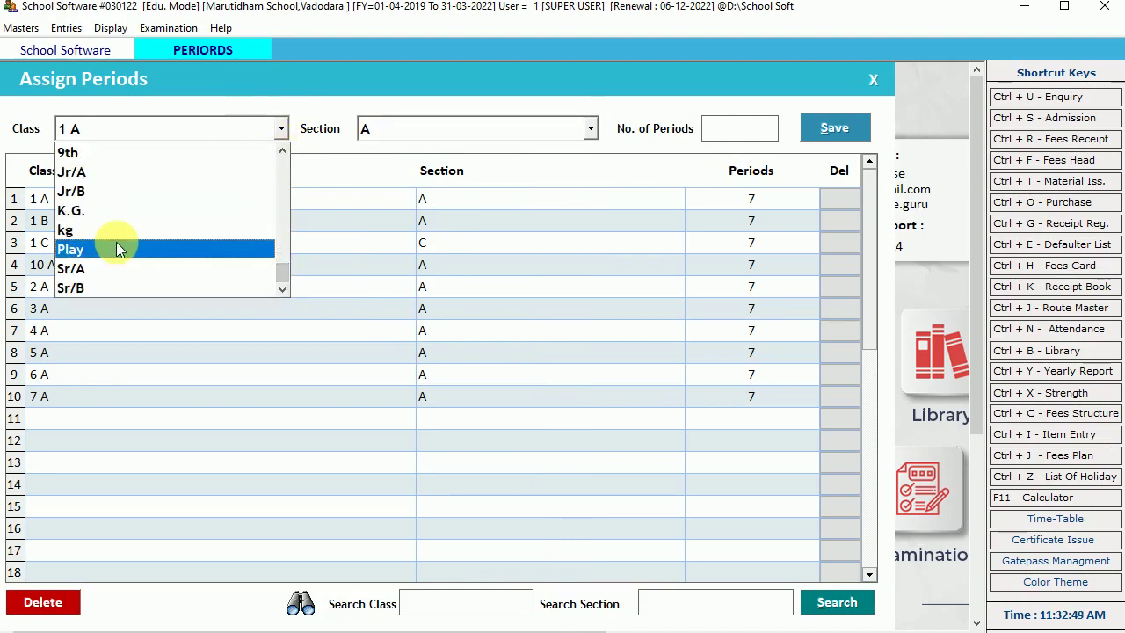
pyautogui.click(97, 265)
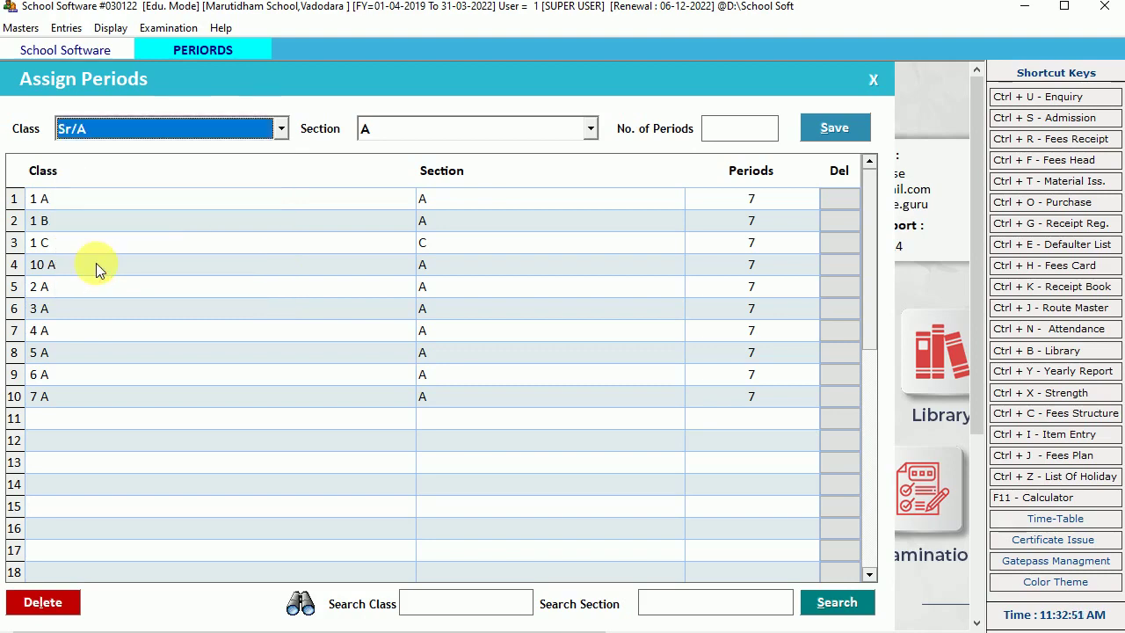
pyautogui.press('Return')
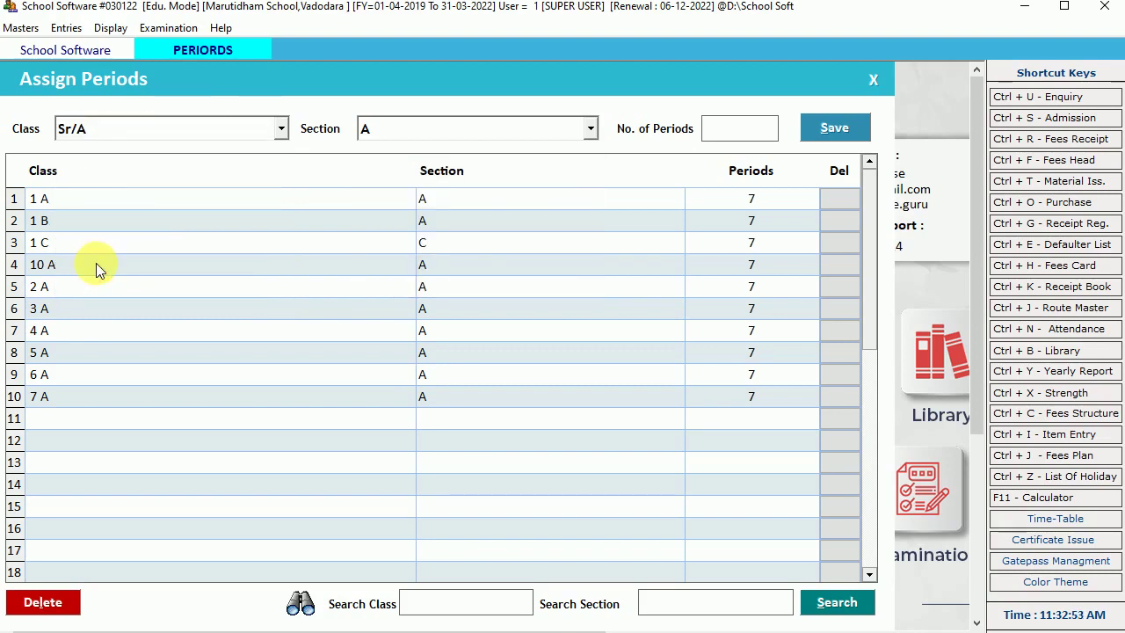
pyautogui.write('5')
pyautogui.click(831, 127)
pyautogui.click(612, 379)
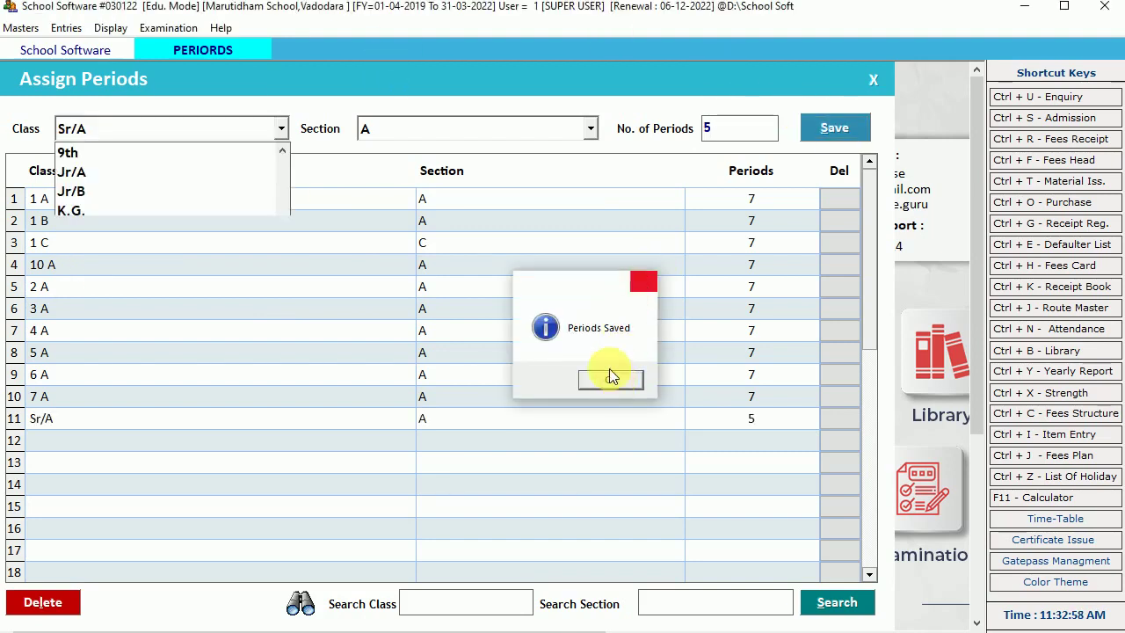
# Review the periods assigned to each class, including the Sr/A entry, and close the Assign Periods form.
pyautogui.click(223, 428)
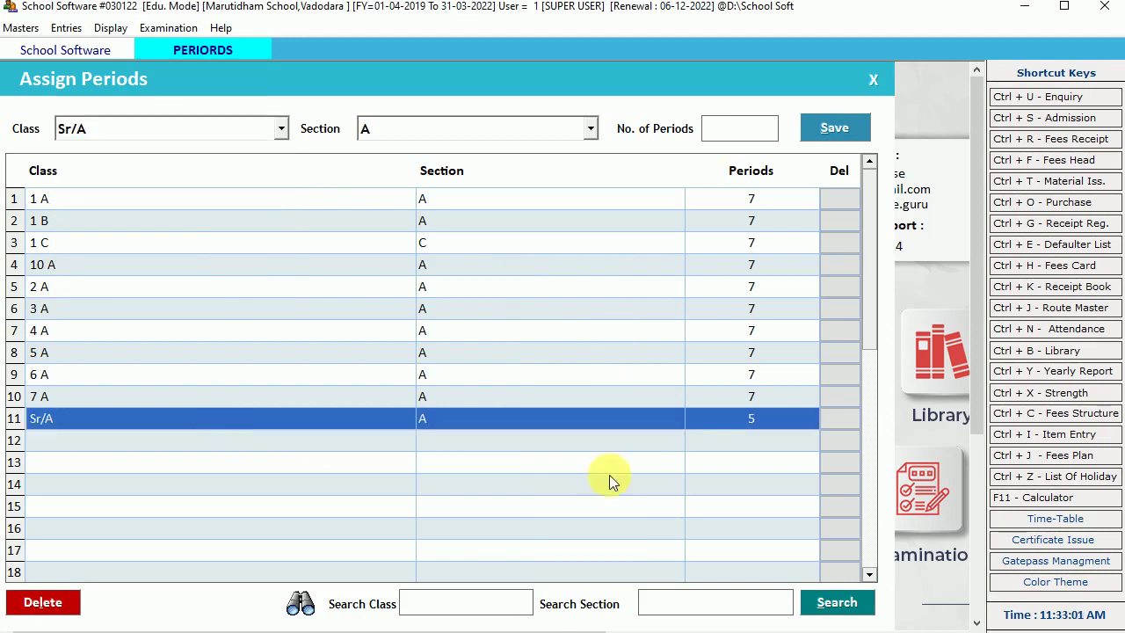
pyautogui.click(55, 199)
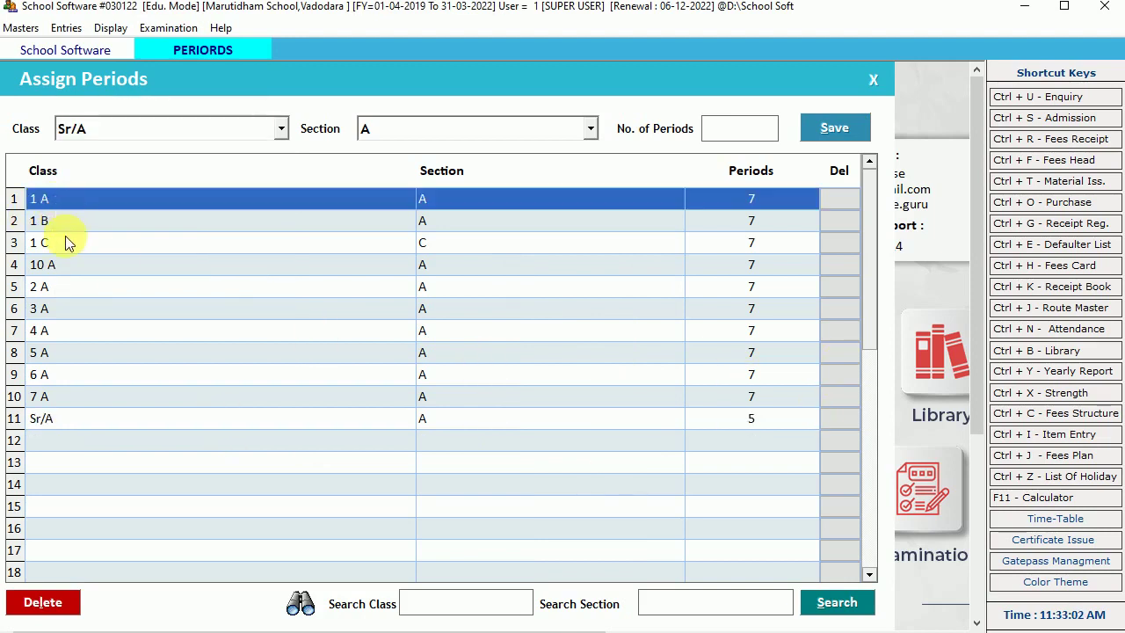
pyautogui.click(69, 243)
pyautogui.click(57, 266)
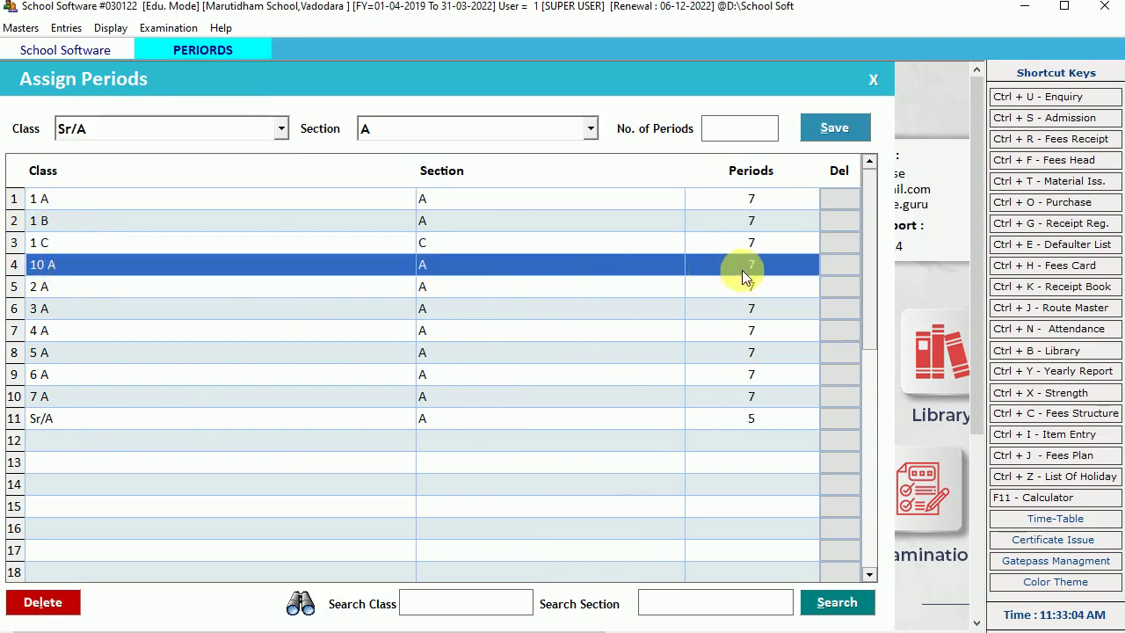
pyautogui.click(765, 419)
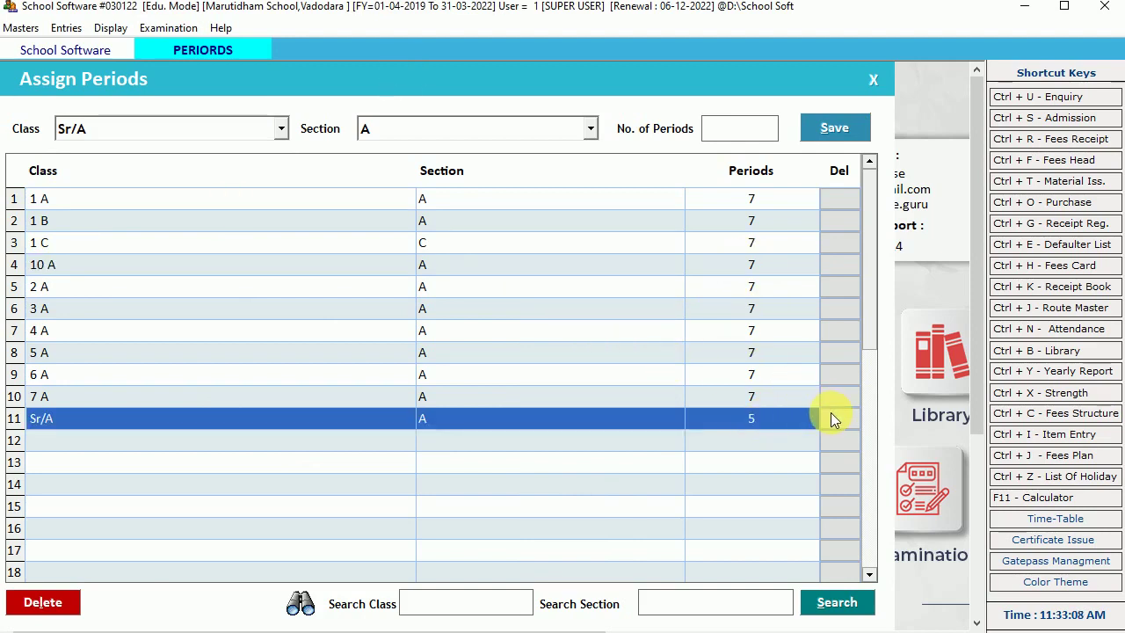
pyautogui.click(874, 80)
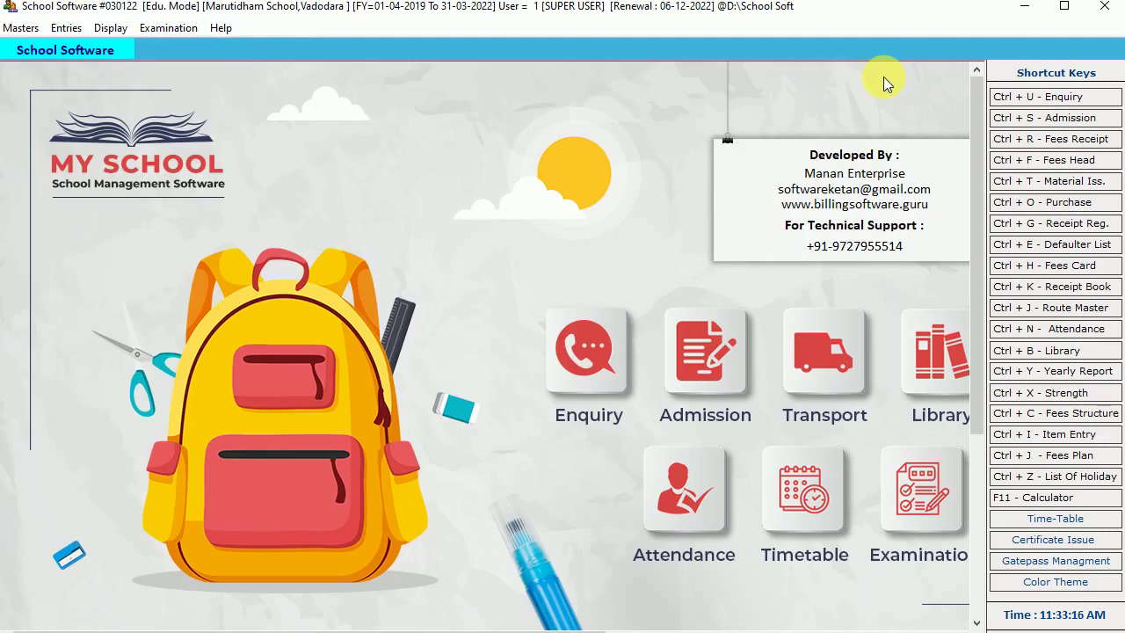
# Open the time table's Teacher's Subjects window for assigning subjects to teachers.
pyautogui.click(66, 28)
pyautogui.moveTo(140, 255)
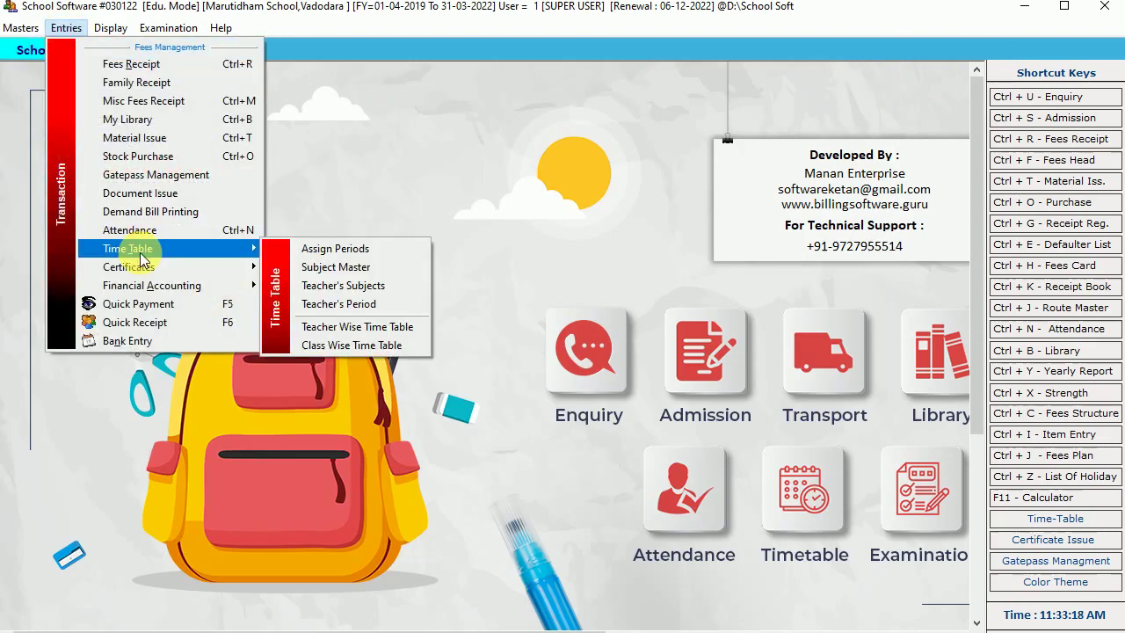
pyautogui.click(401, 286)
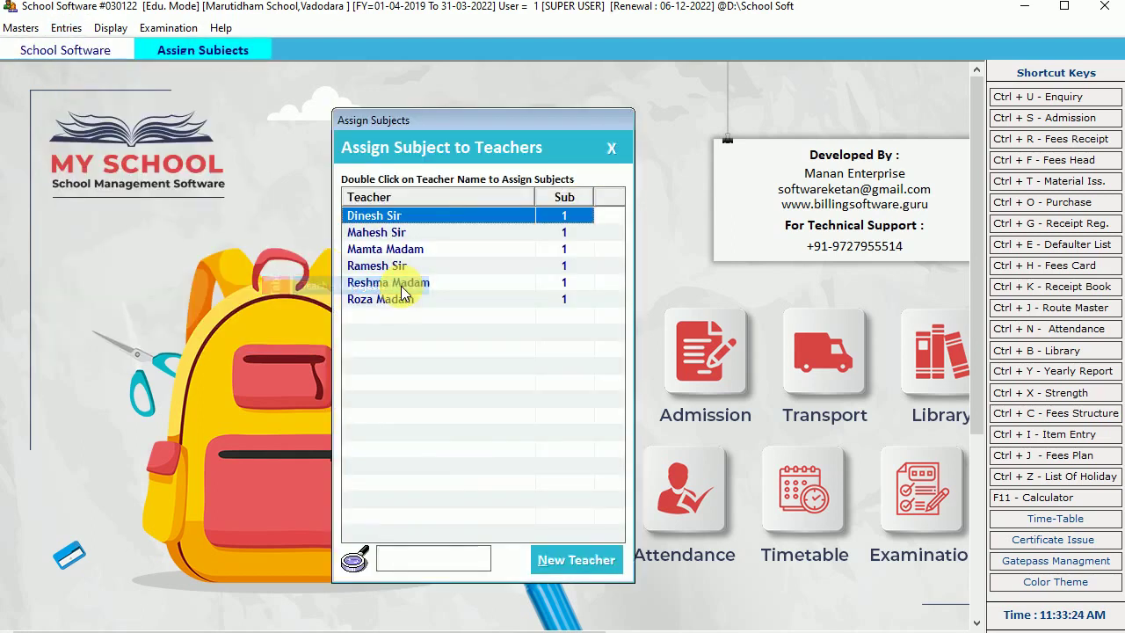
# Look through the listed teachers and the number of subjects assigned to each.
pyautogui.click(378, 233)
pyautogui.click(380, 250)
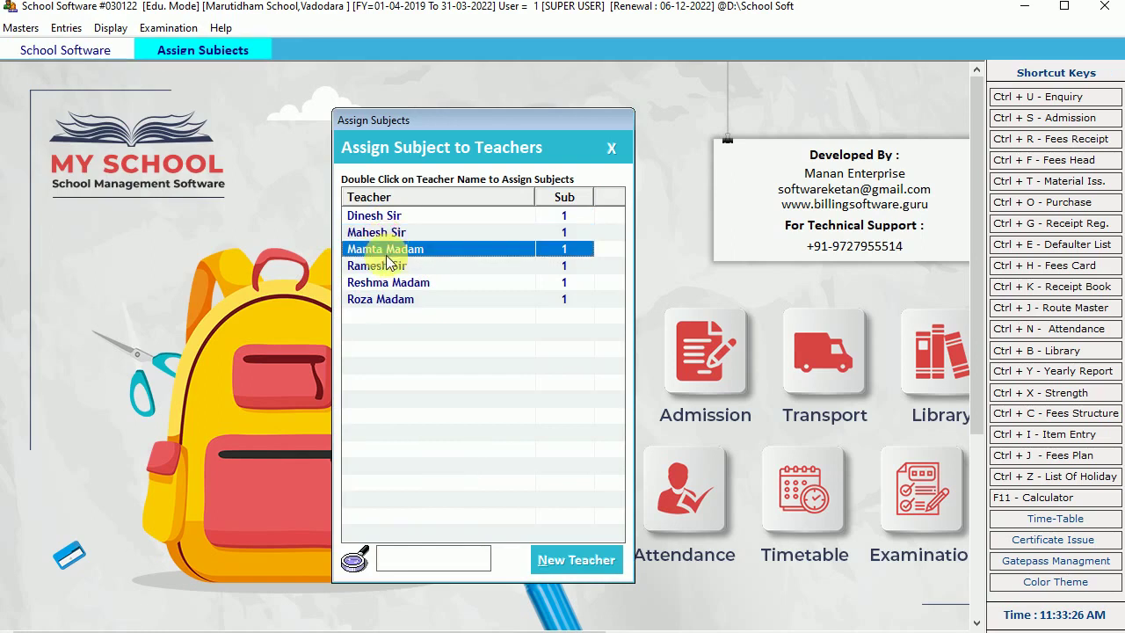
pyautogui.click(387, 267)
pyautogui.click(390, 283)
pyautogui.click(383, 299)
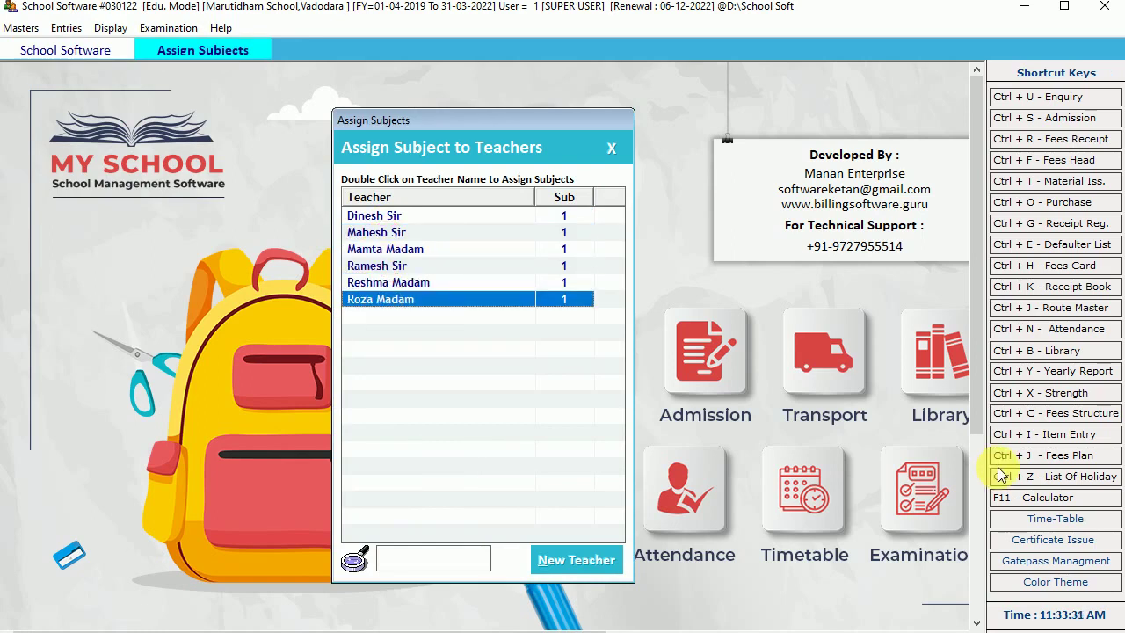
pyautogui.click(385, 215)
pyautogui.click(395, 234)
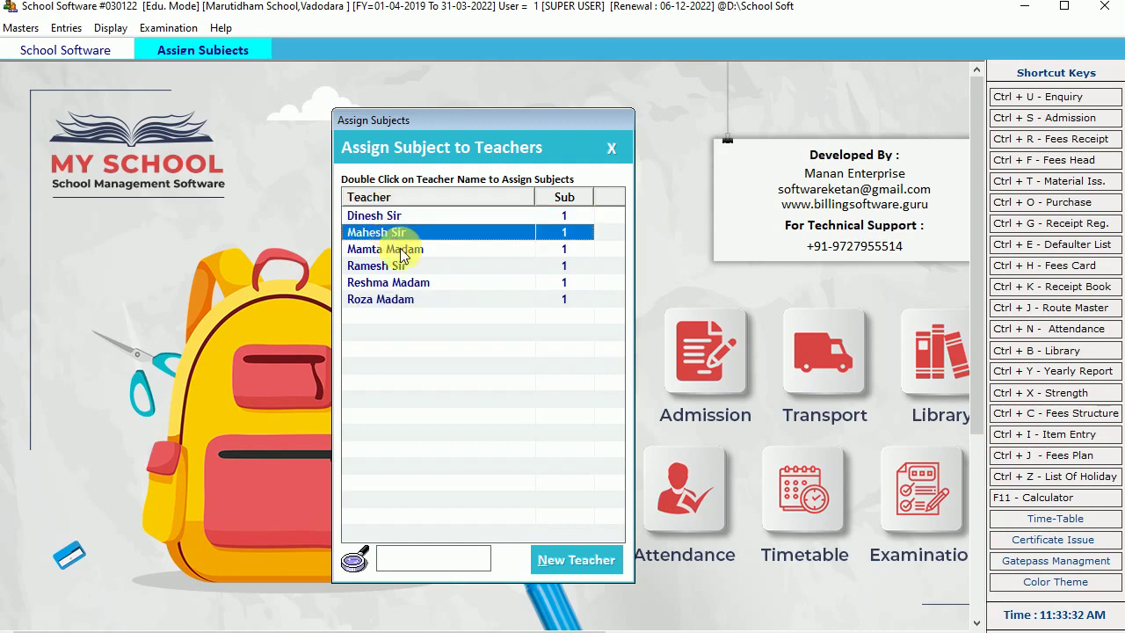
pyautogui.click(401, 250)
pyautogui.click(406, 266)
pyautogui.click(410, 283)
pyautogui.click(410, 293)
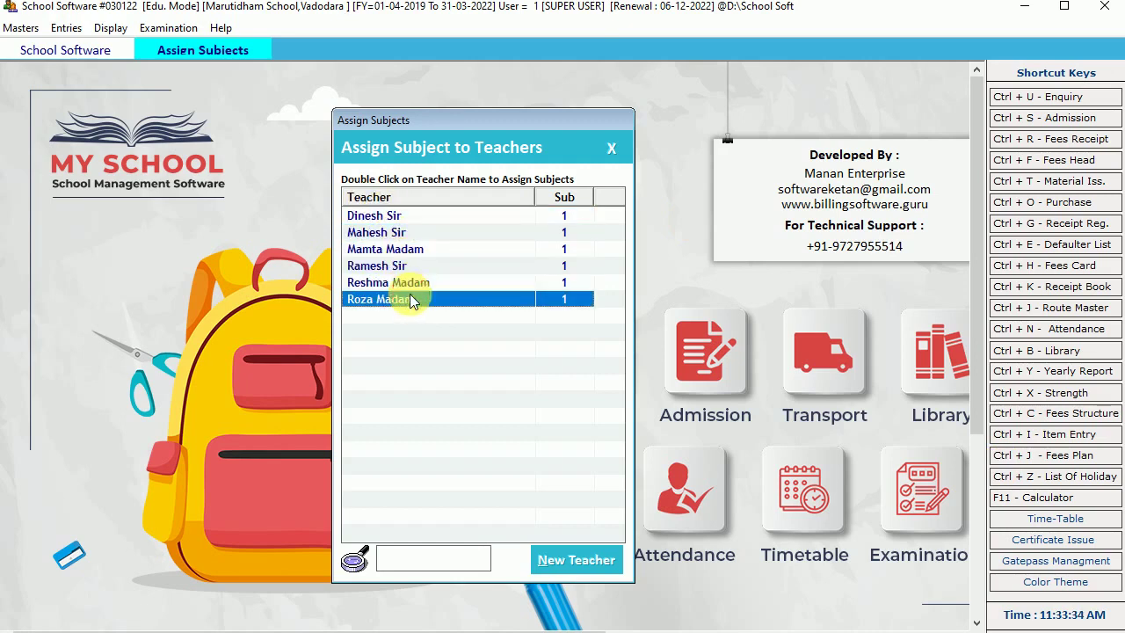
# Create a new teacher account with the teacher's name as account name and print name, in the Teachers group.
pyautogui.click(579, 562)
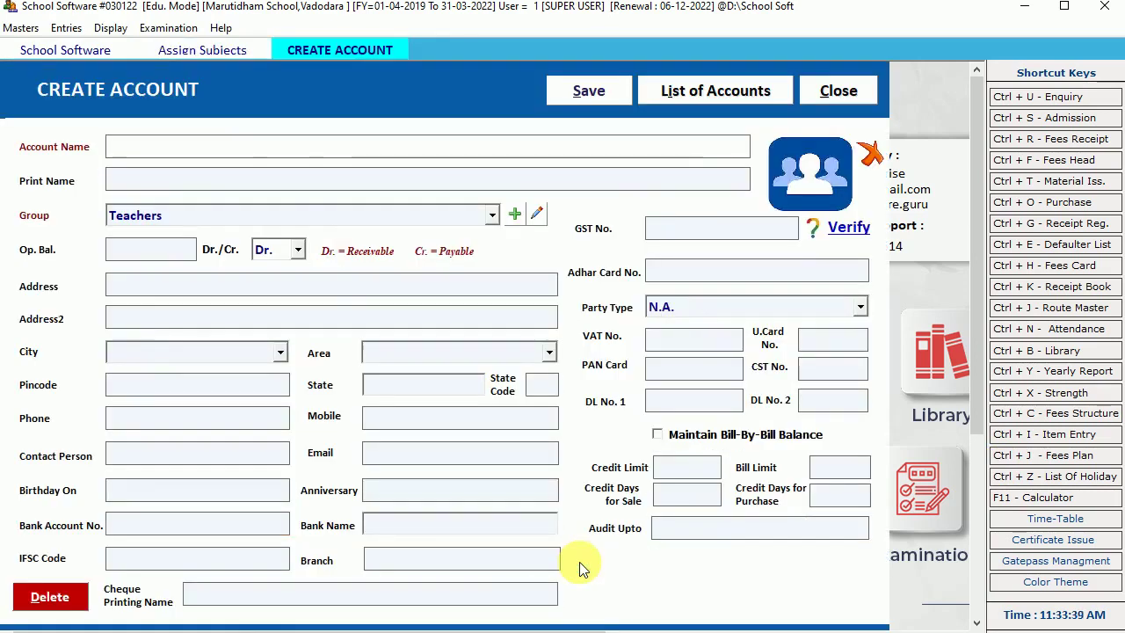
pyautogui.write('Pre')
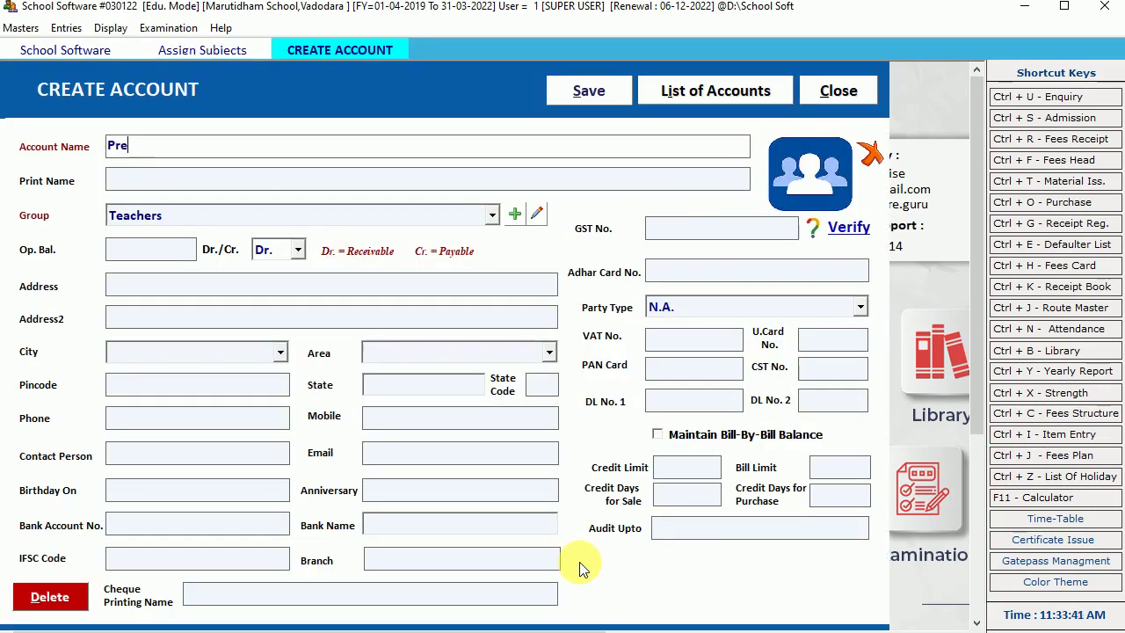
pyautogui.write('mlata Mada')
pyautogui.click(579, 562)
pyautogui.write('m')
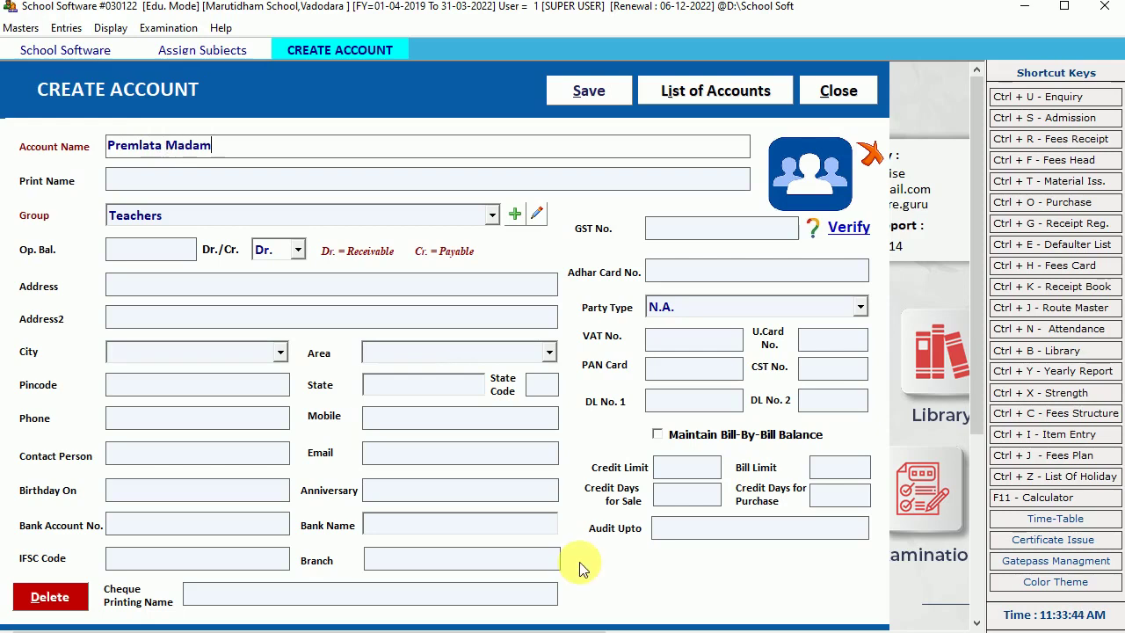
pyautogui.press('Return')
pyautogui.press('Return')
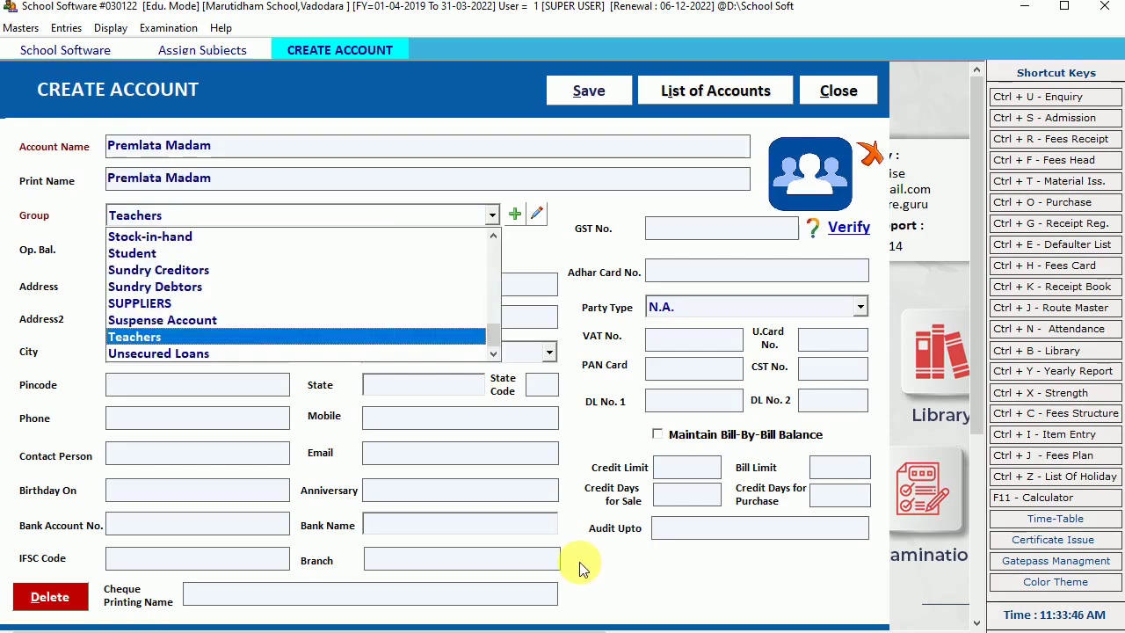
pyautogui.press('Return')
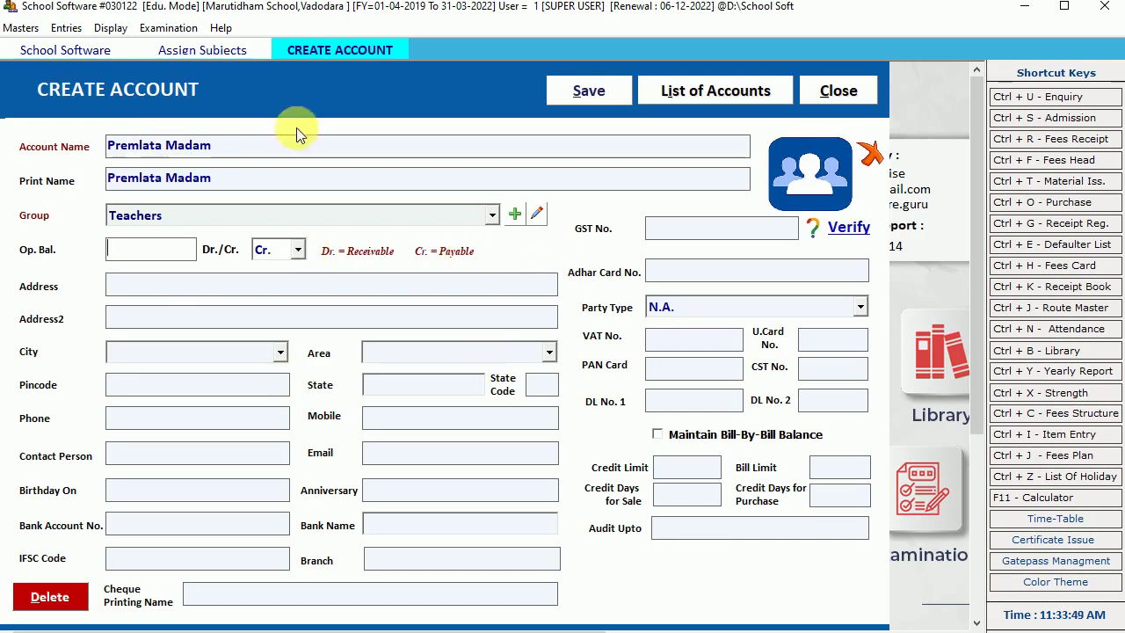
# Leave the mobile number blank and save the new teacher's account.
pyautogui.click(21, 28)
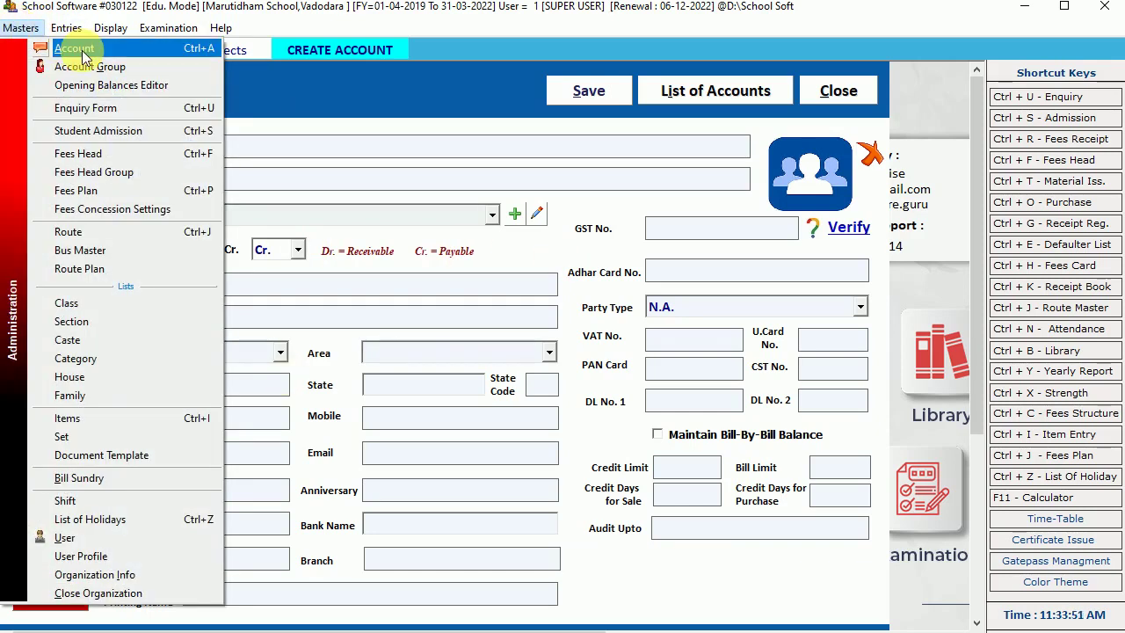
pyautogui.click(309, 155)
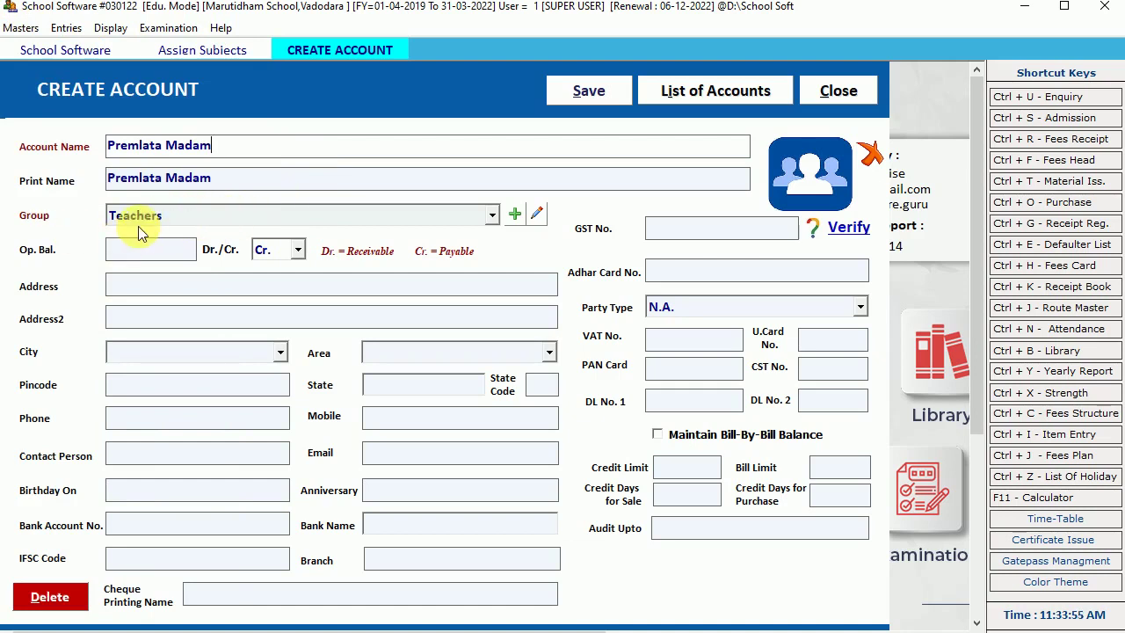
pyautogui.click(376, 419)
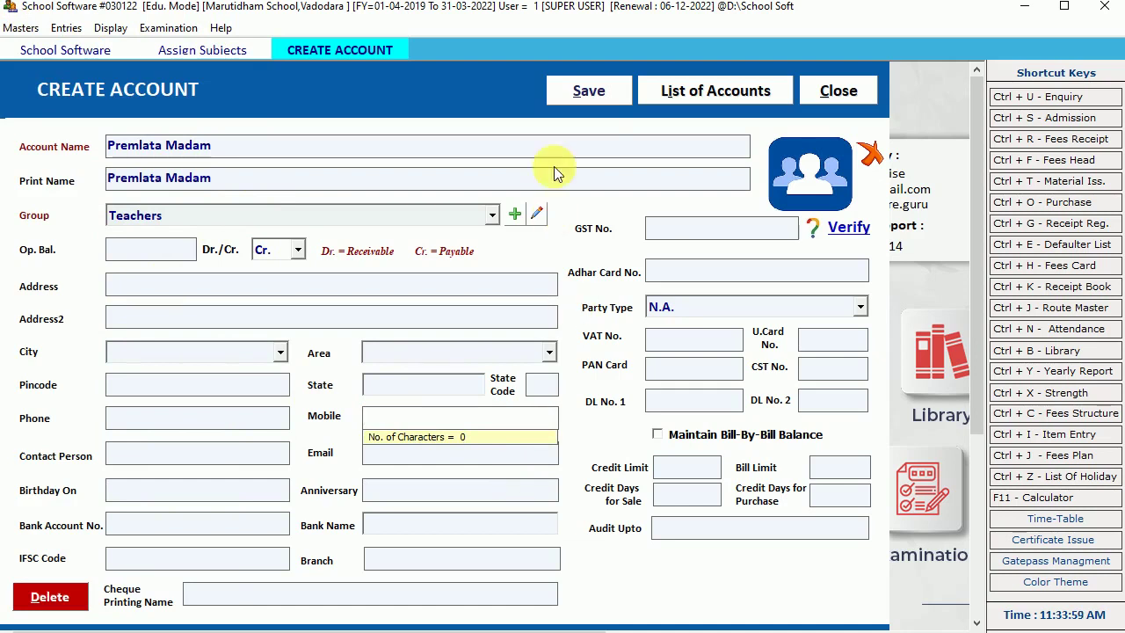
pyautogui.click(600, 89)
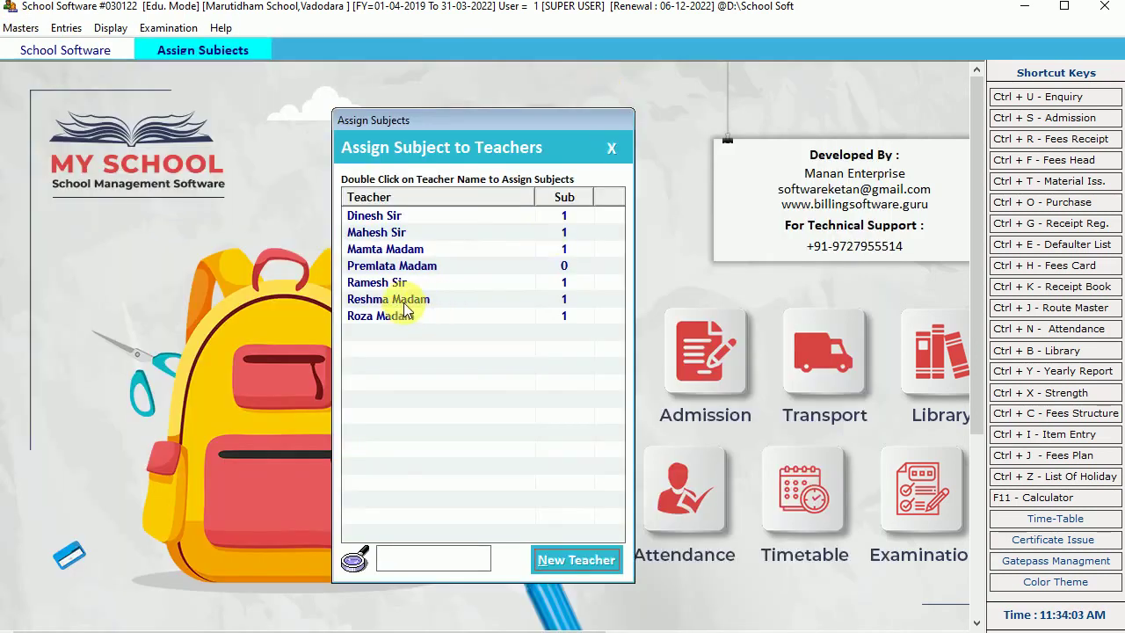
# Assign the subjects ENGLISH and HINDI to the newly added teacher and save the assignment.
pyautogui.click(394, 271)
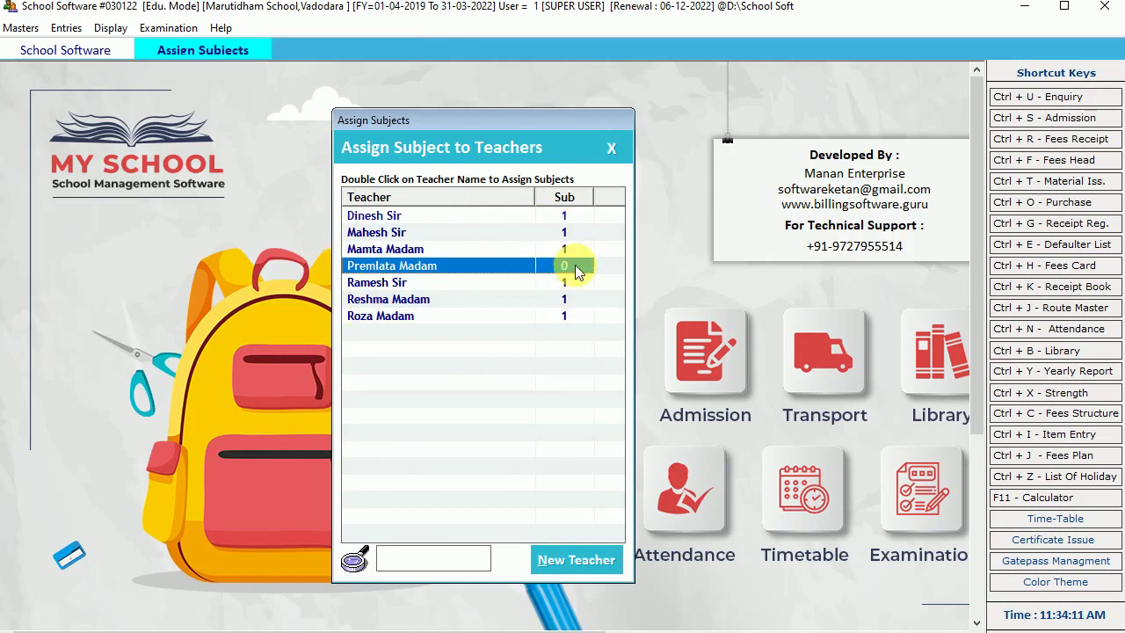
pyautogui.doubleClick(440, 264)
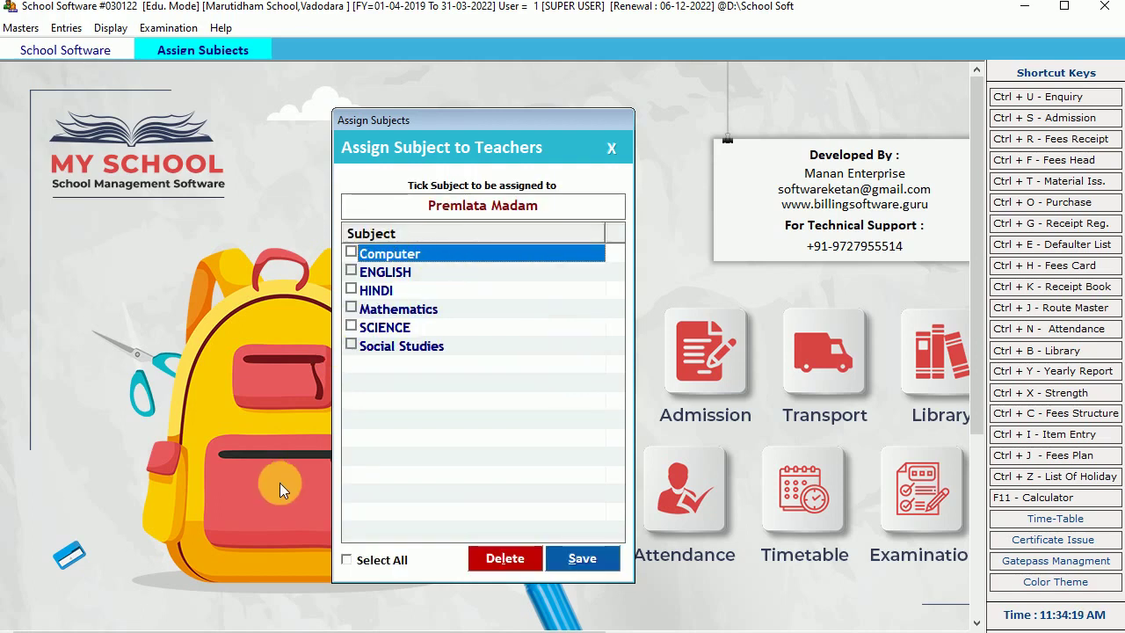
pyautogui.click(351, 290)
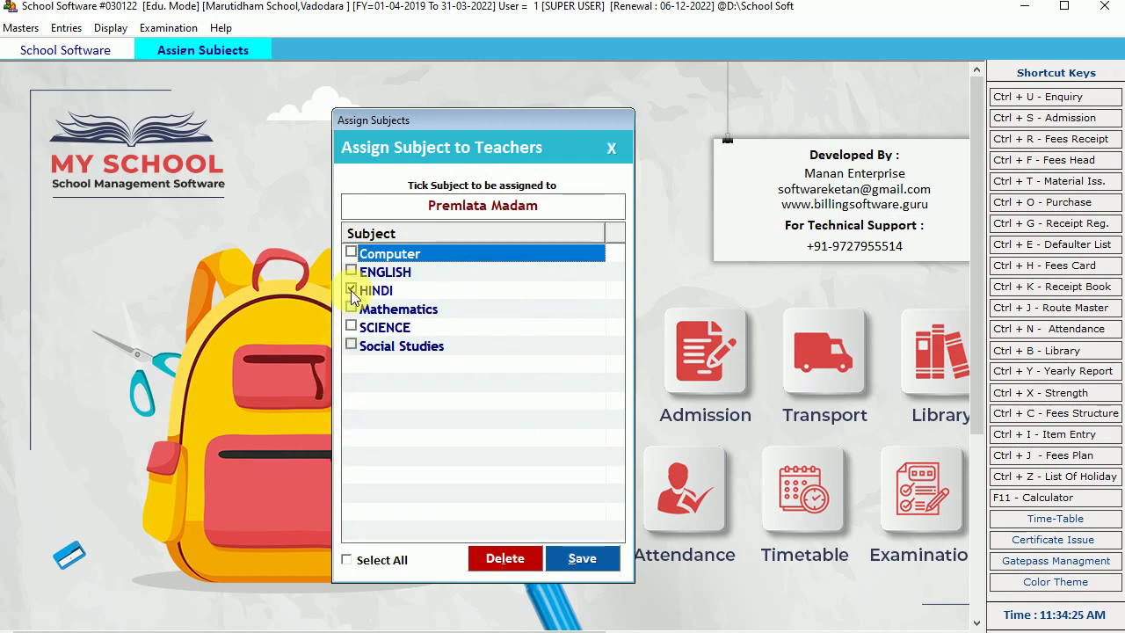
pyautogui.click(351, 272)
pyautogui.click(582, 559)
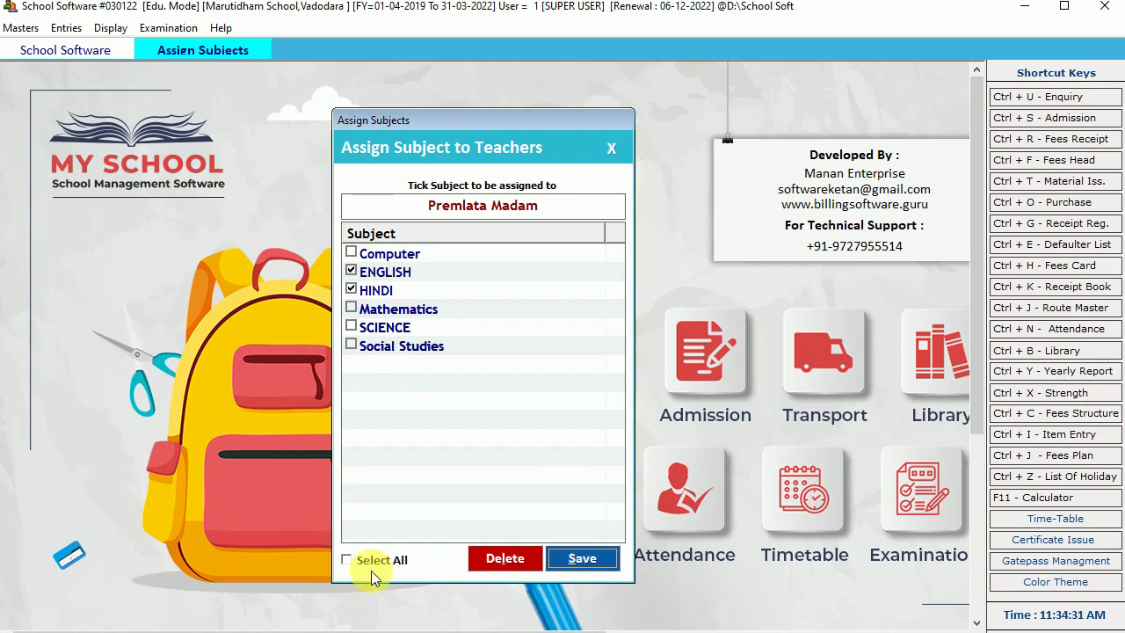
pyautogui.click(580, 559)
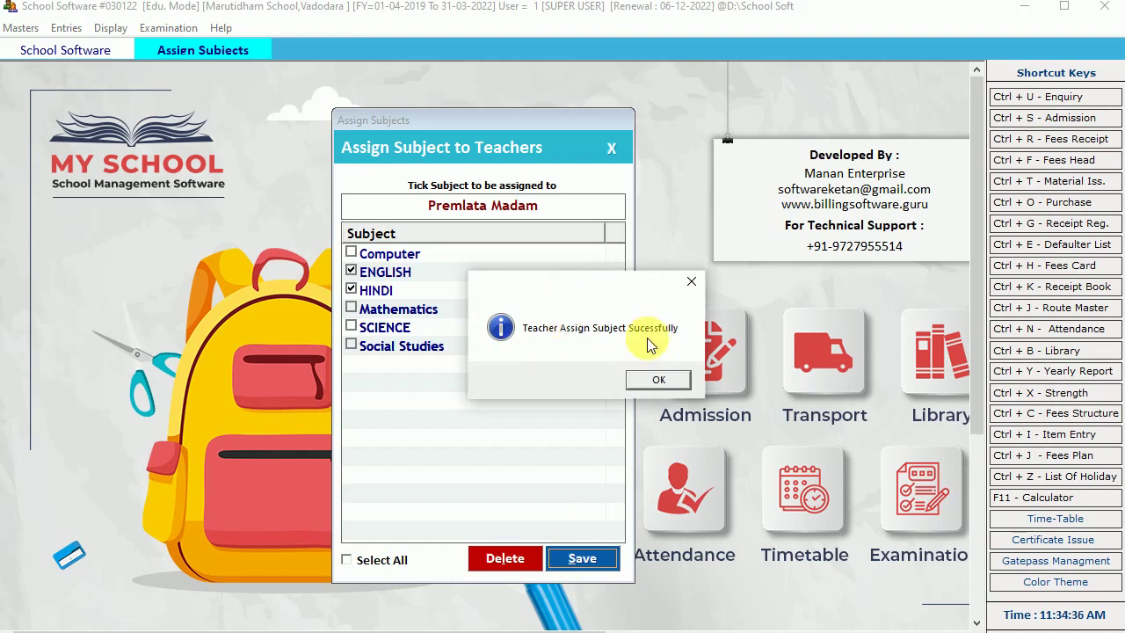
pyautogui.click(650, 380)
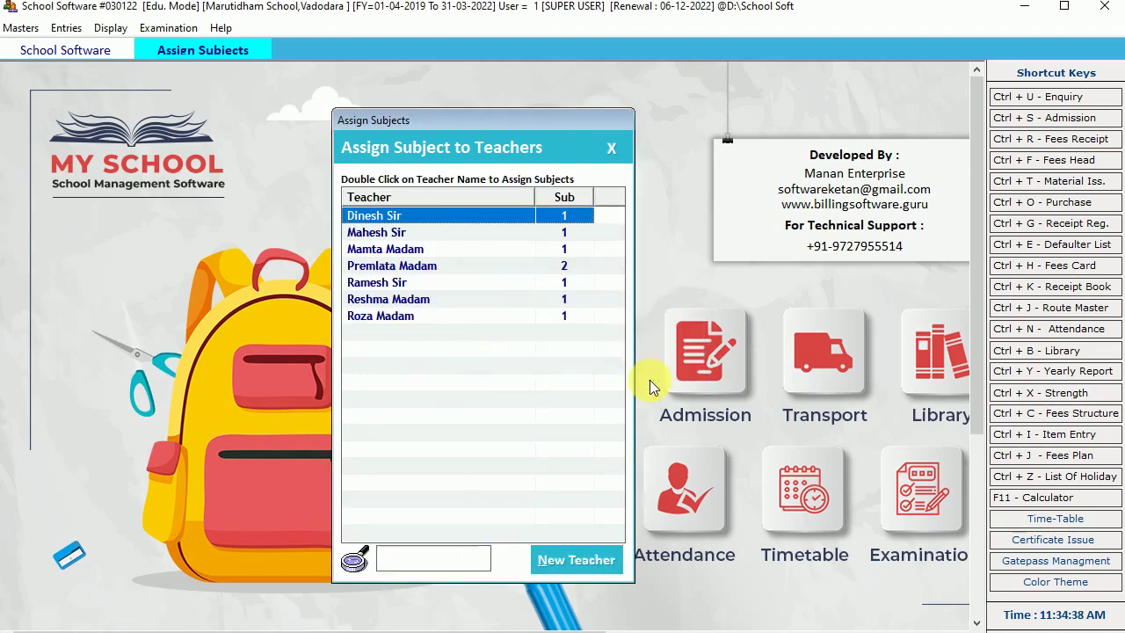
# Close the teachers' subject assignment window and open the time table's Teacher's Period form.
pyautogui.click(542, 269)
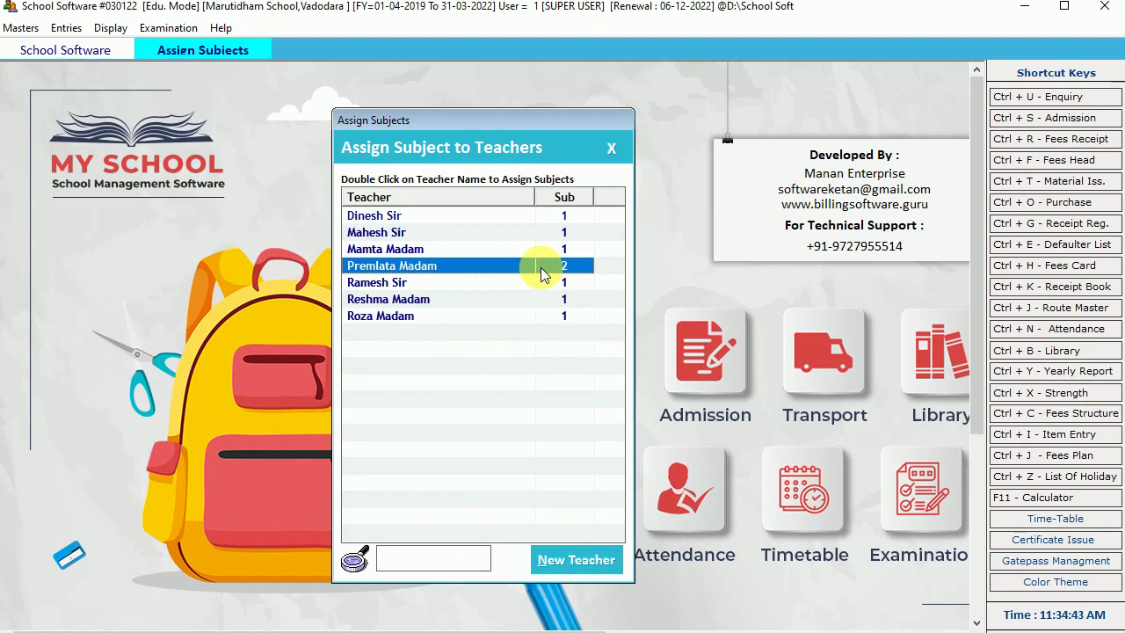
pyautogui.click(614, 148)
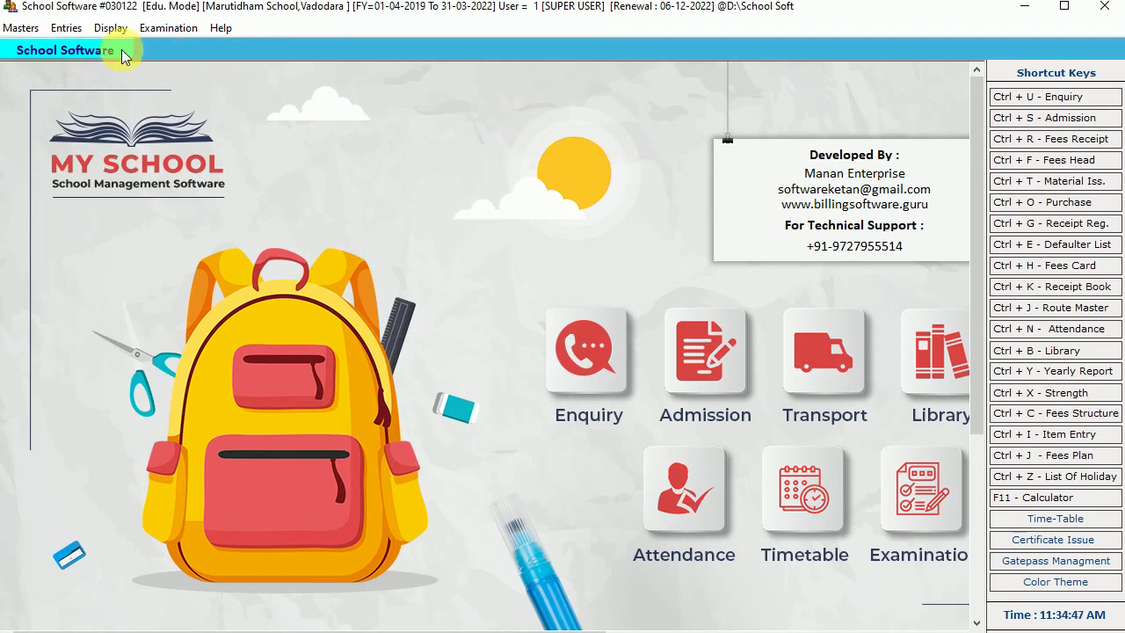
pyautogui.click(66, 29)
pyautogui.moveTo(182, 251)
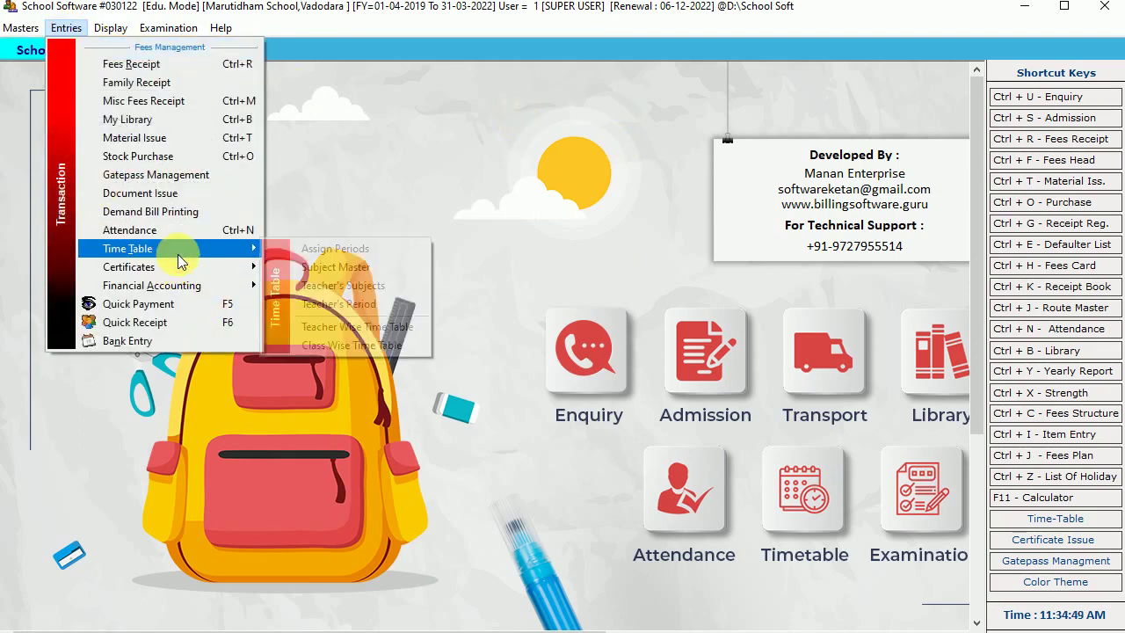
pyautogui.click(383, 305)
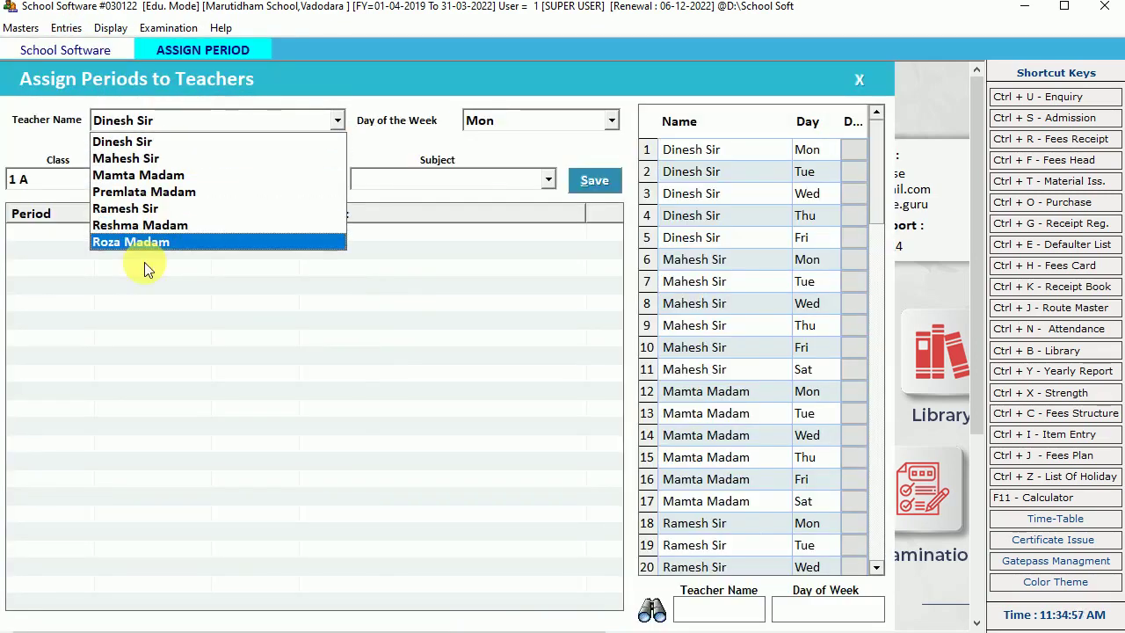
# Choose the newly added teacher and set the day of the week to Mon for the period assignment.
pyautogui.click(207, 190)
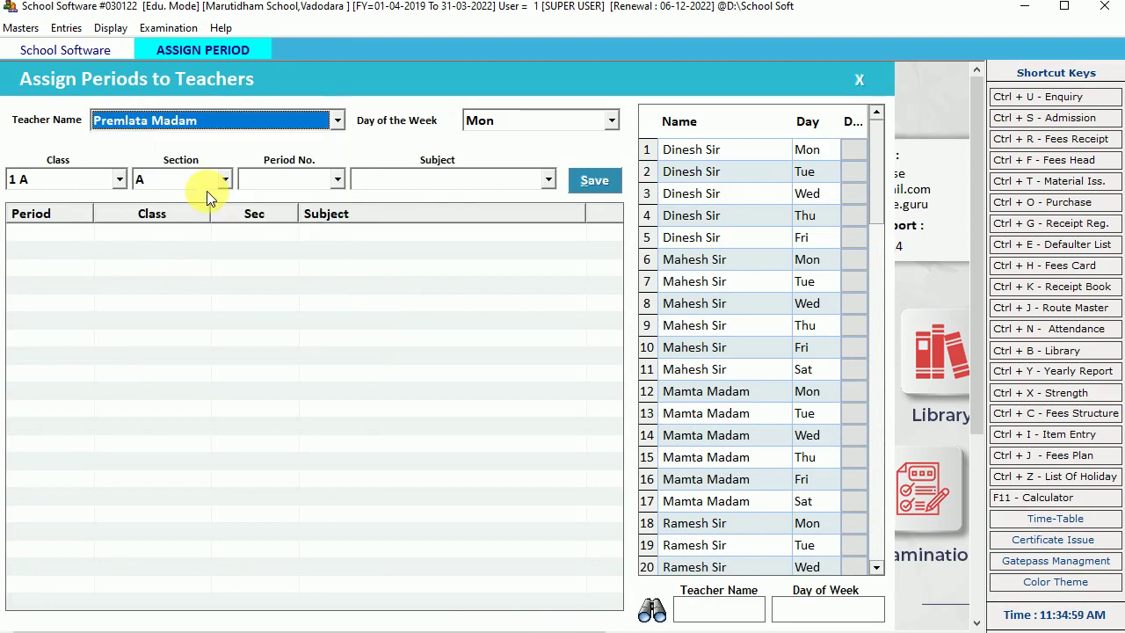
pyautogui.press('Return')
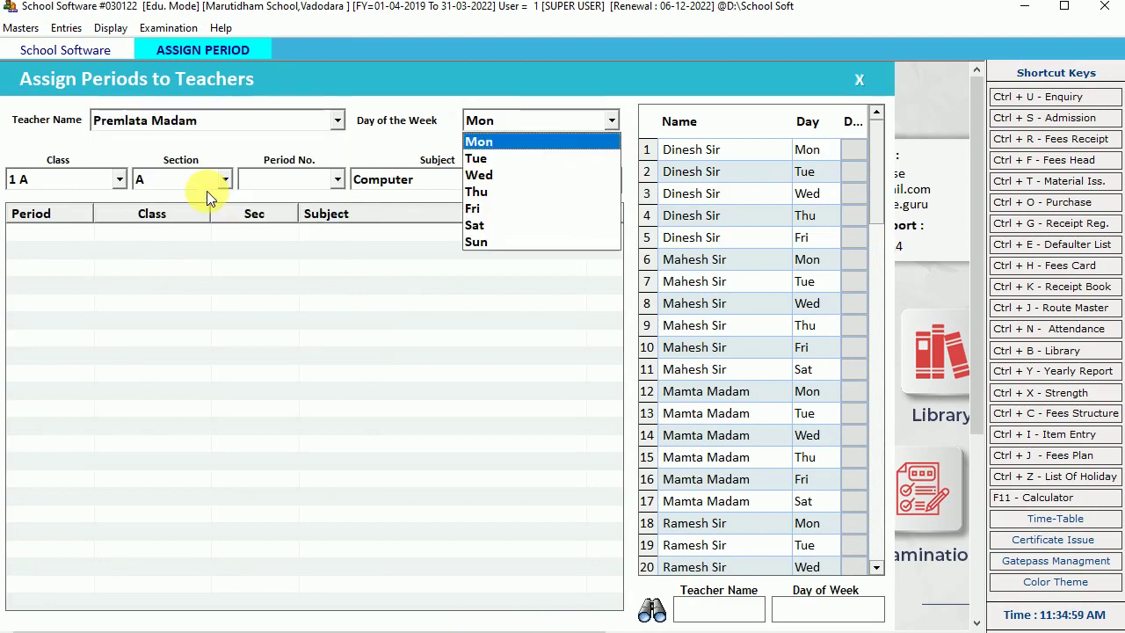
pyautogui.click(474, 142)
pyautogui.press('Return')
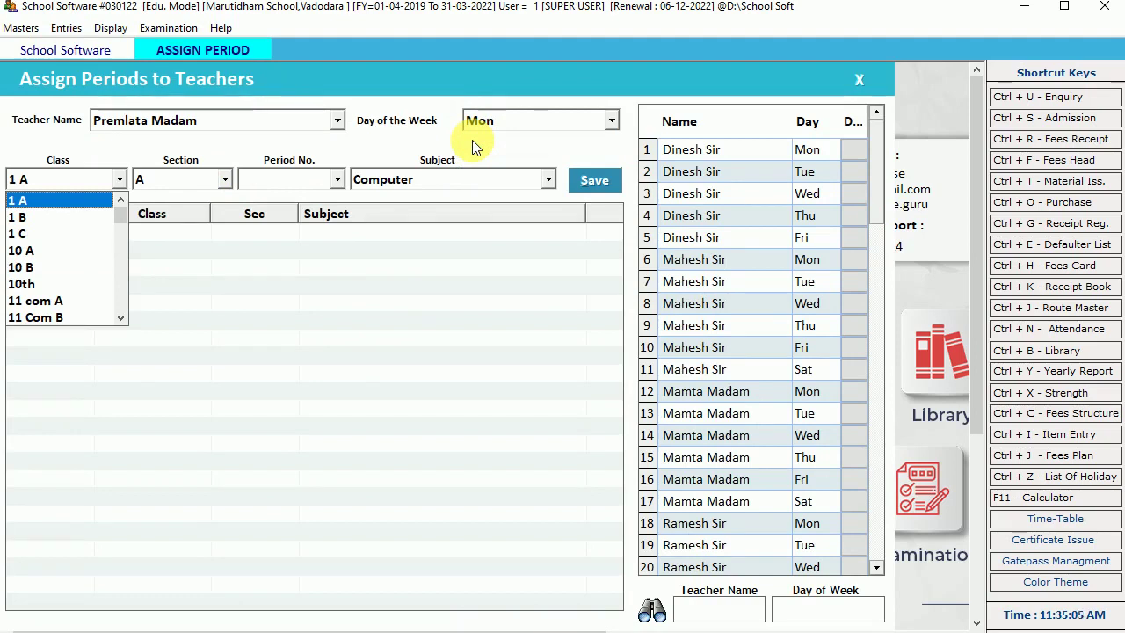
# Assign period 1 of class Sr/A, section A, to the teacher with subject ENGLISH and save the entry.
pyautogui.press('End')
pyautogui.press('Return')
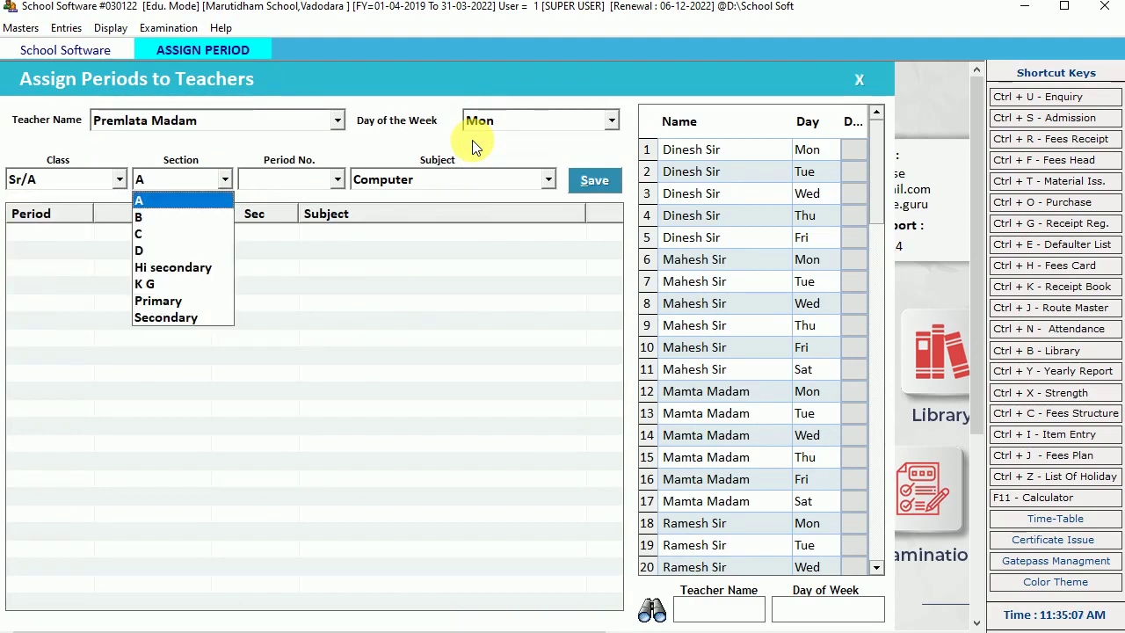
pyautogui.press('Return')
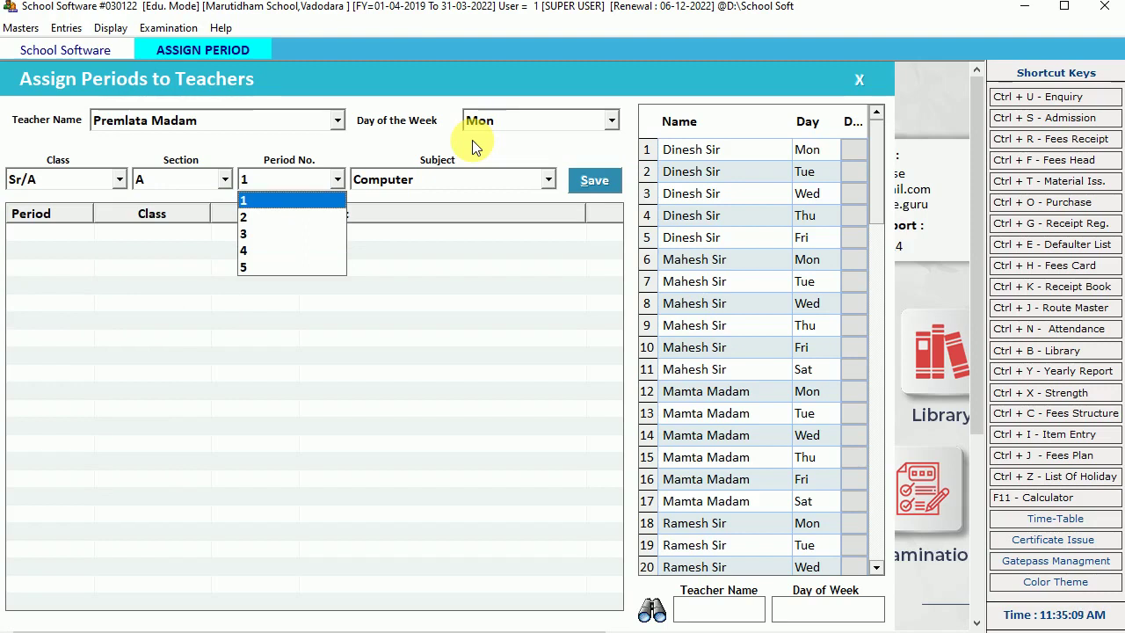
pyautogui.press('Return')
pyautogui.press('Down')
pyautogui.press('Down')
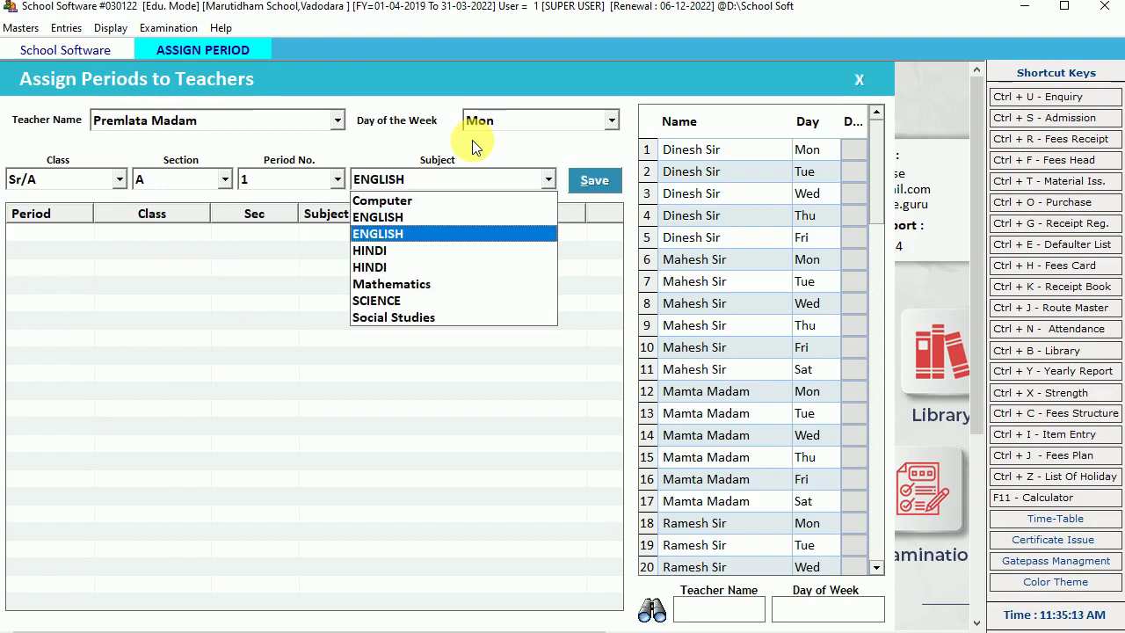
pyautogui.press('Return')
pyautogui.press('Return')
pyautogui.press('Return')
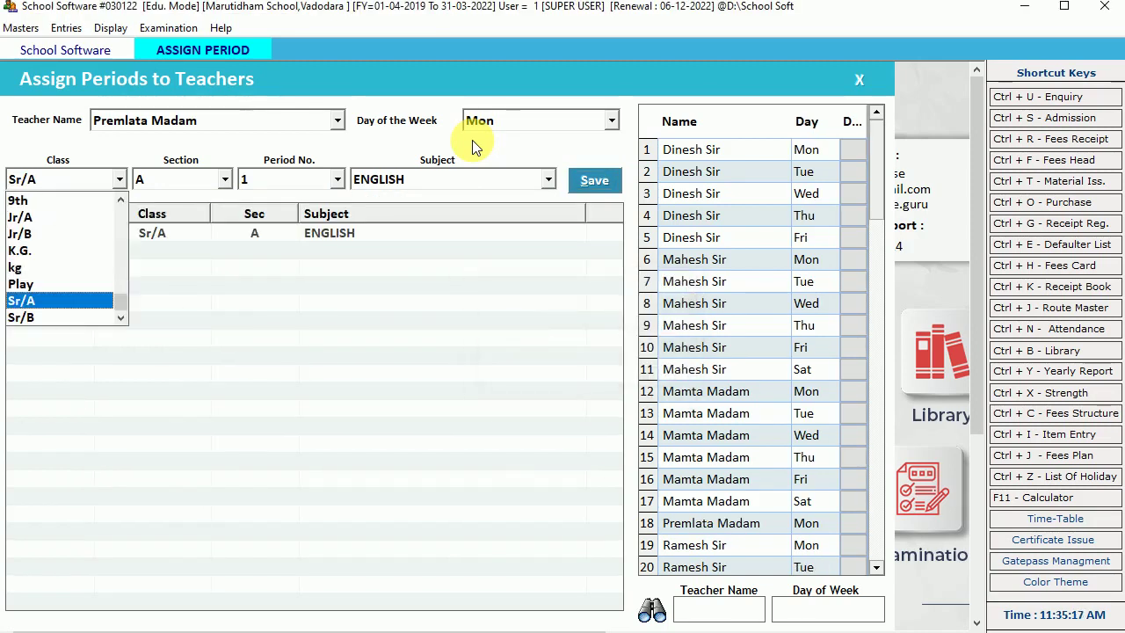
# Fill in another entry for class Sr/A, section A, with period 2 and subject HINDI.
pyautogui.press('Return')
pyautogui.press('Return')
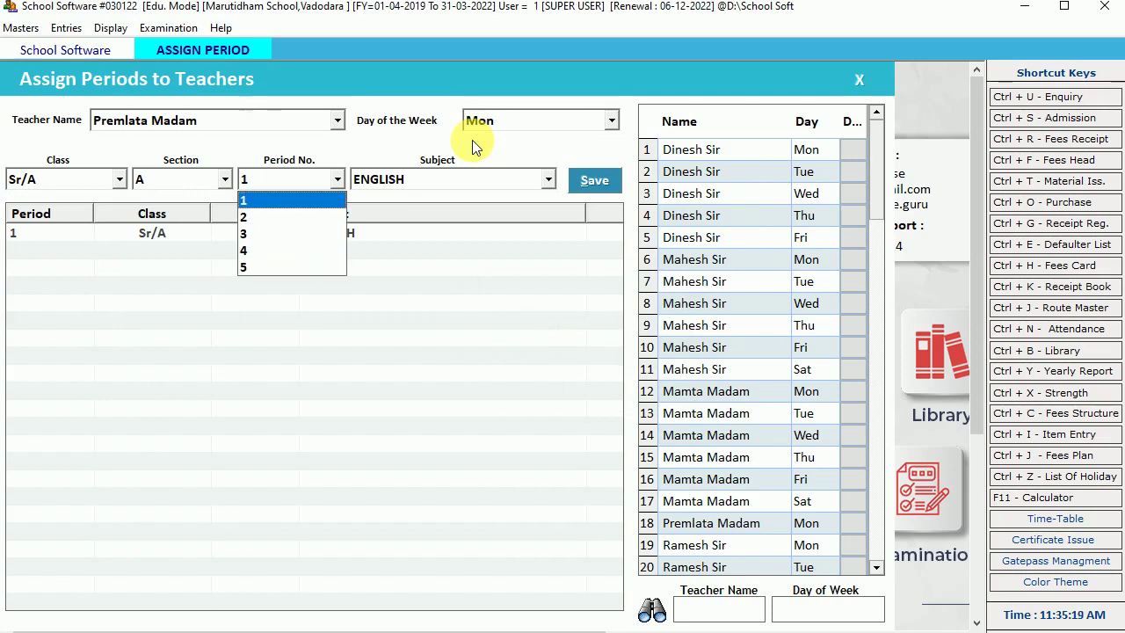
pyautogui.press('Down')
pyautogui.press('Return')
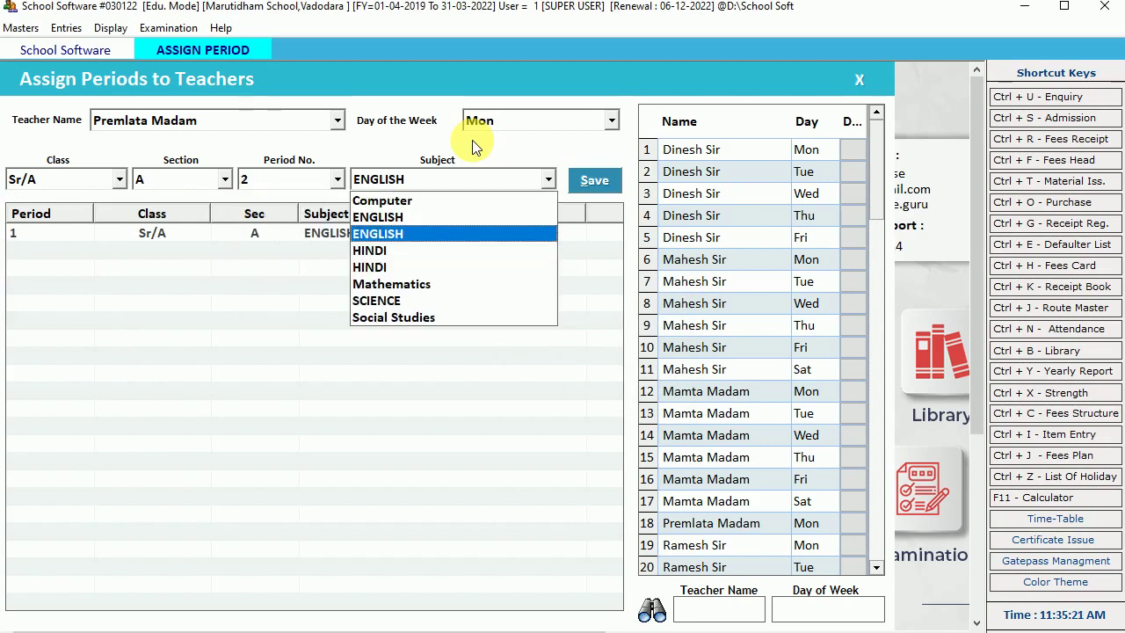
pyautogui.press('Down')
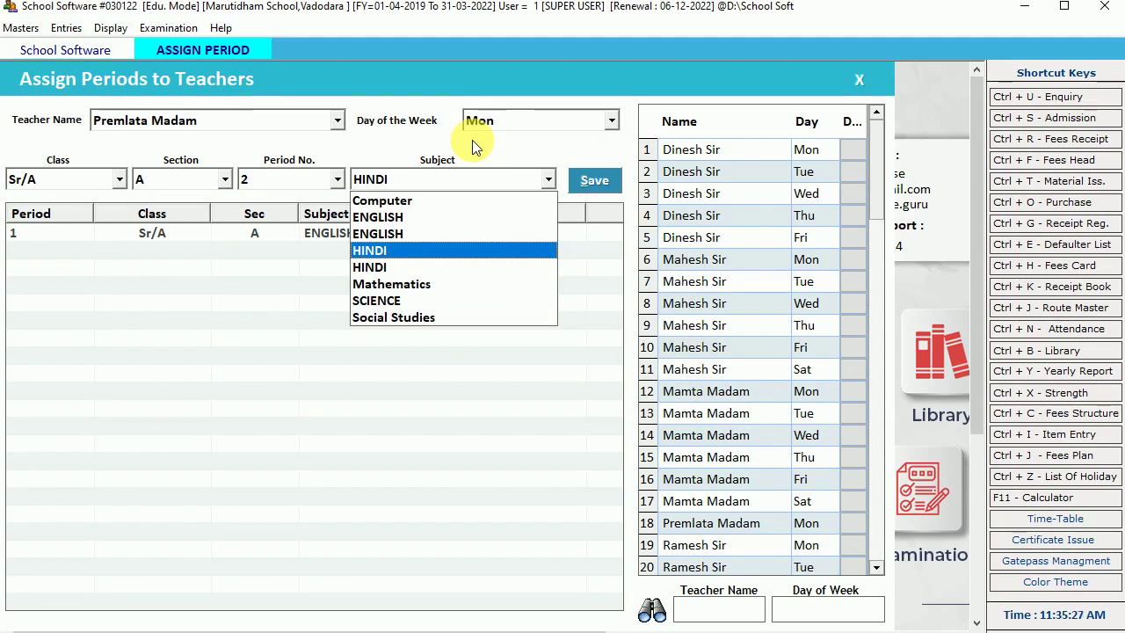
pyautogui.press('Return')
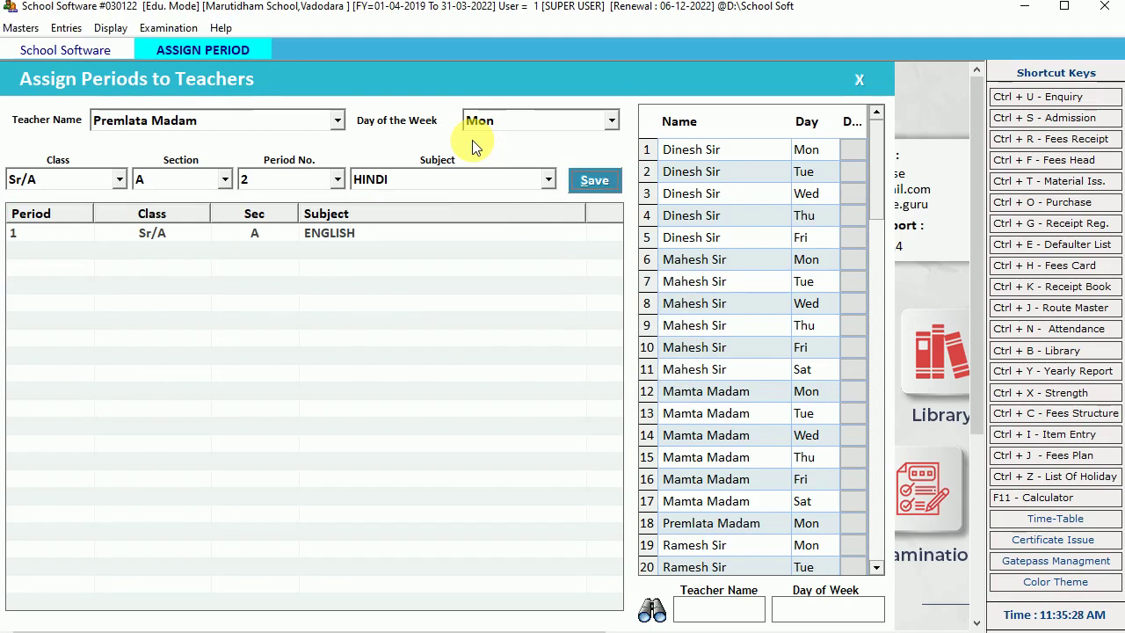
# Change the unsaved HINDI entry's class to 1 A and its section to Primary.
pyautogui.click(120, 179)
pyautogui.press('j')
pyautogui.scroll(5, 124, 293)
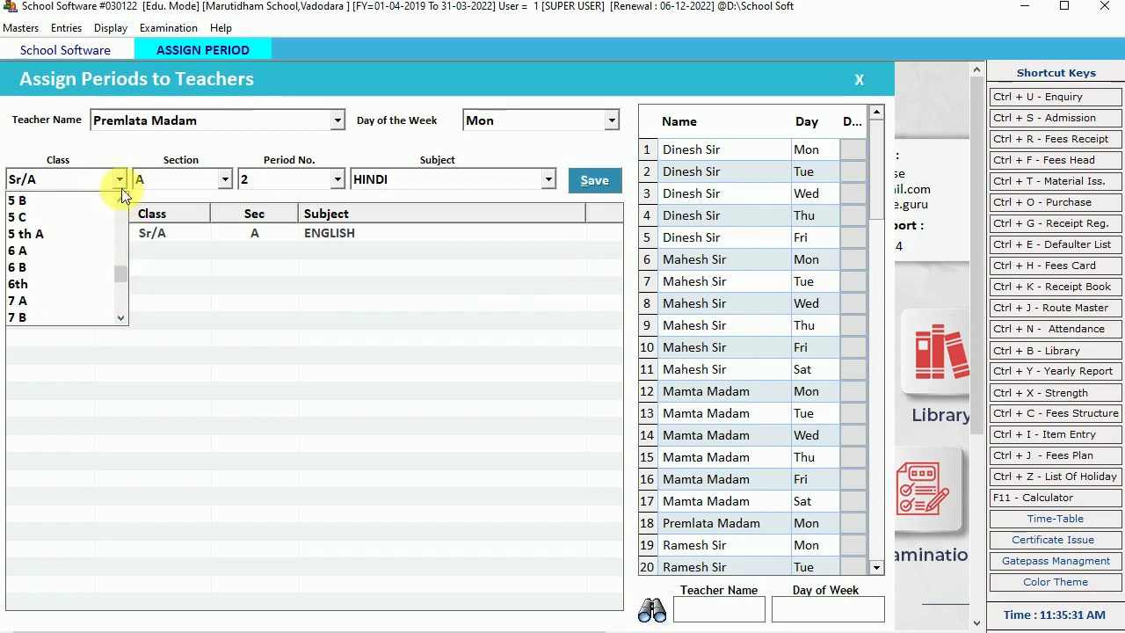
pyautogui.press('1')
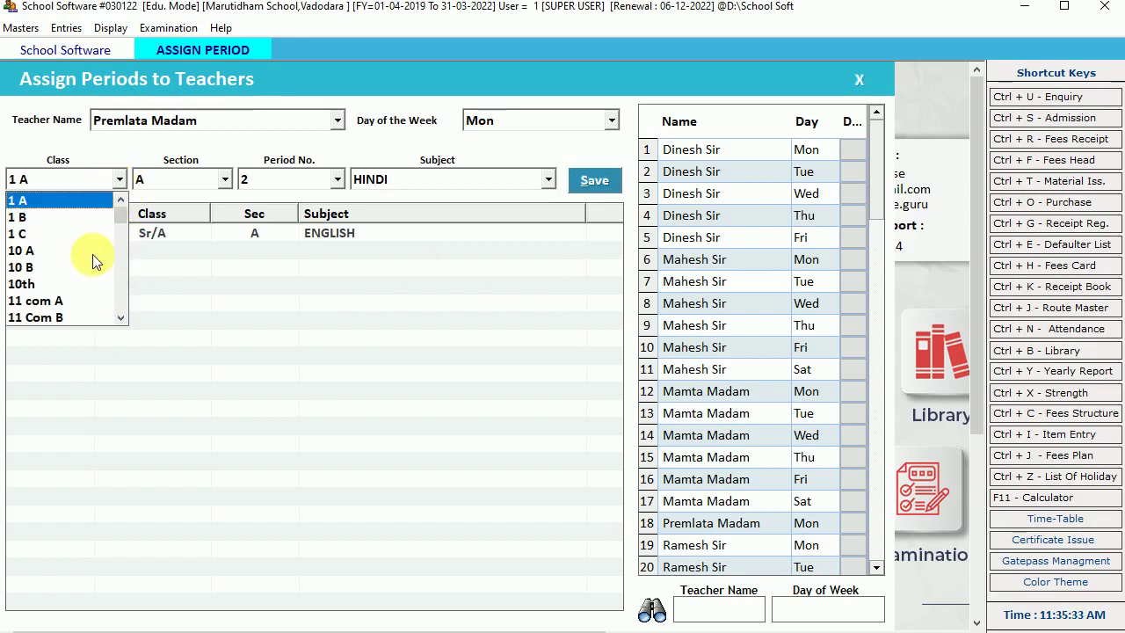
pyautogui.click(46, 200)
pyautogui.press('Return')
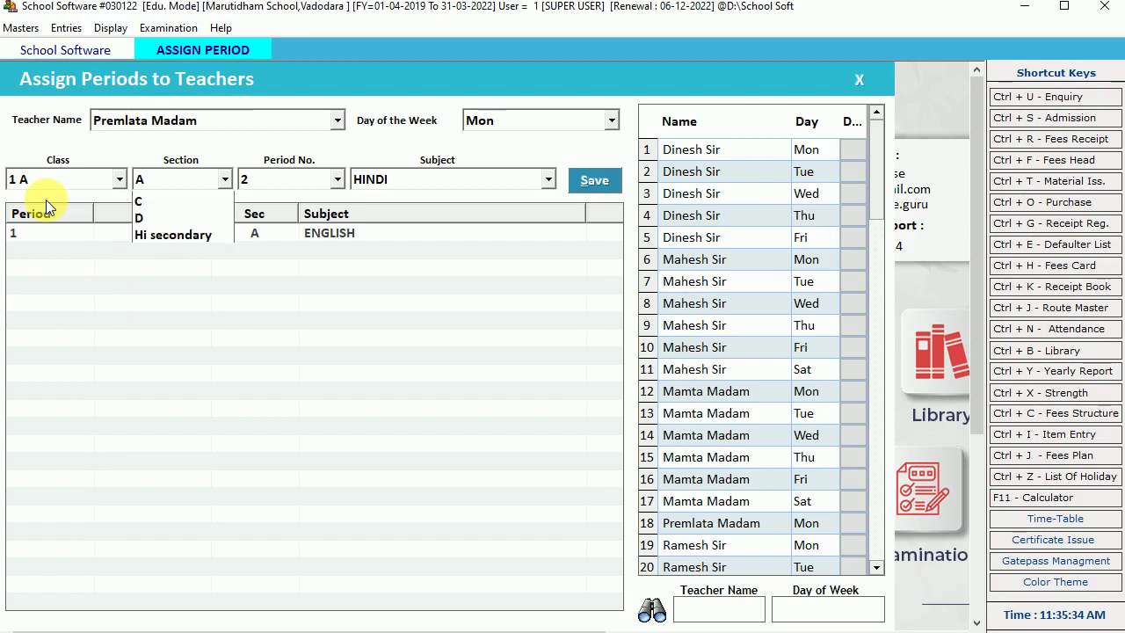
pyautogui.press('Down')
pyautogui.press('Down')
pyautogui.press('Down')
pyautogui.press('Down')
pyautogui.press('Down')
pyautogui.press('Down')
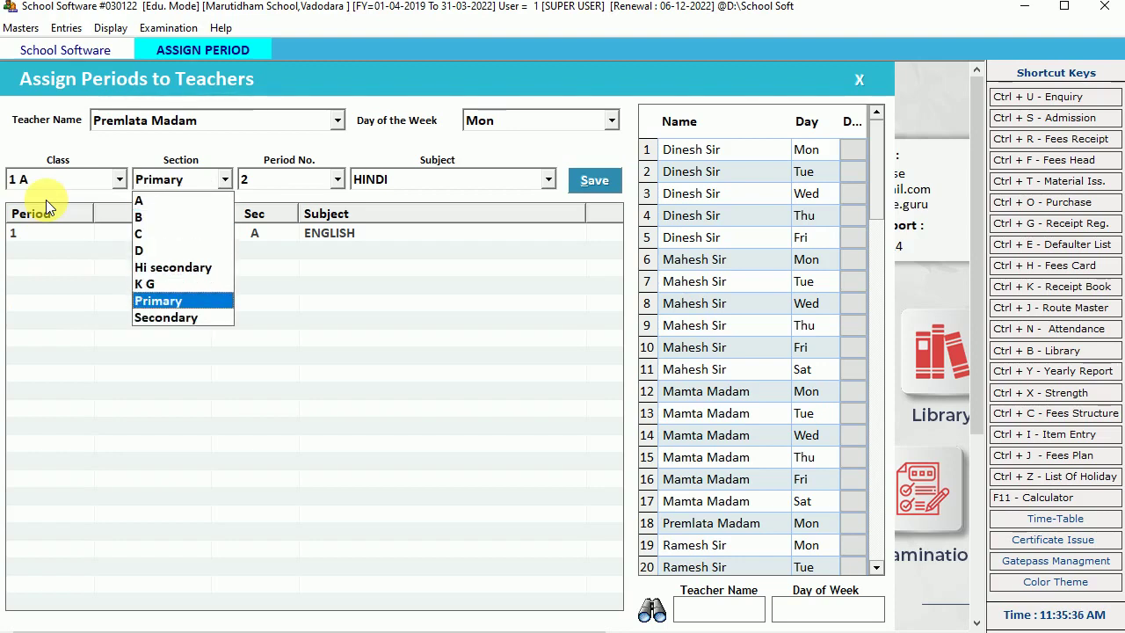
pyautogui.press('Return')
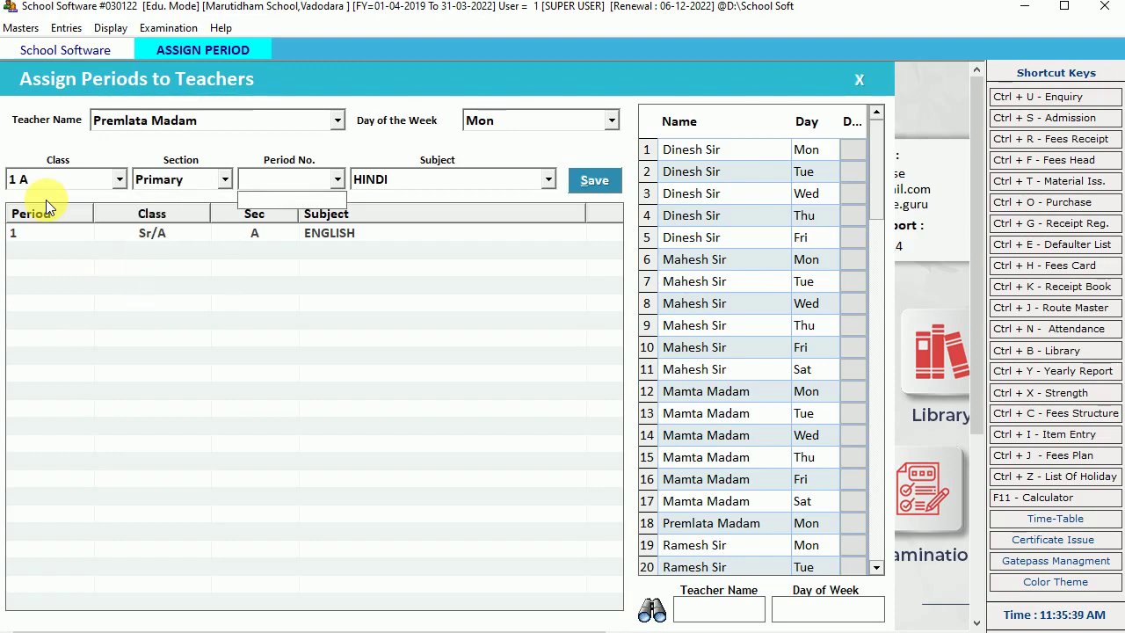
# Set the class 1 A HINDI entry to section A and period 2, save it, and select its row.
pyautogui.click(213, 178)
pyautogui.click(212, 179)
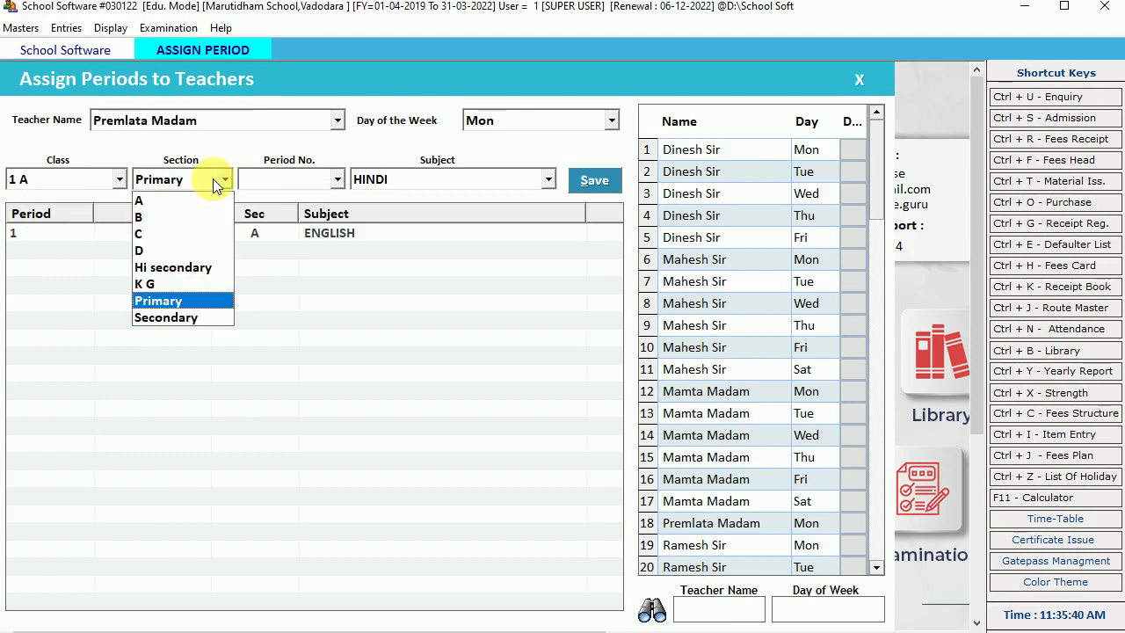
pyautogui.click(210, 203)
pyautogui.press('Return')
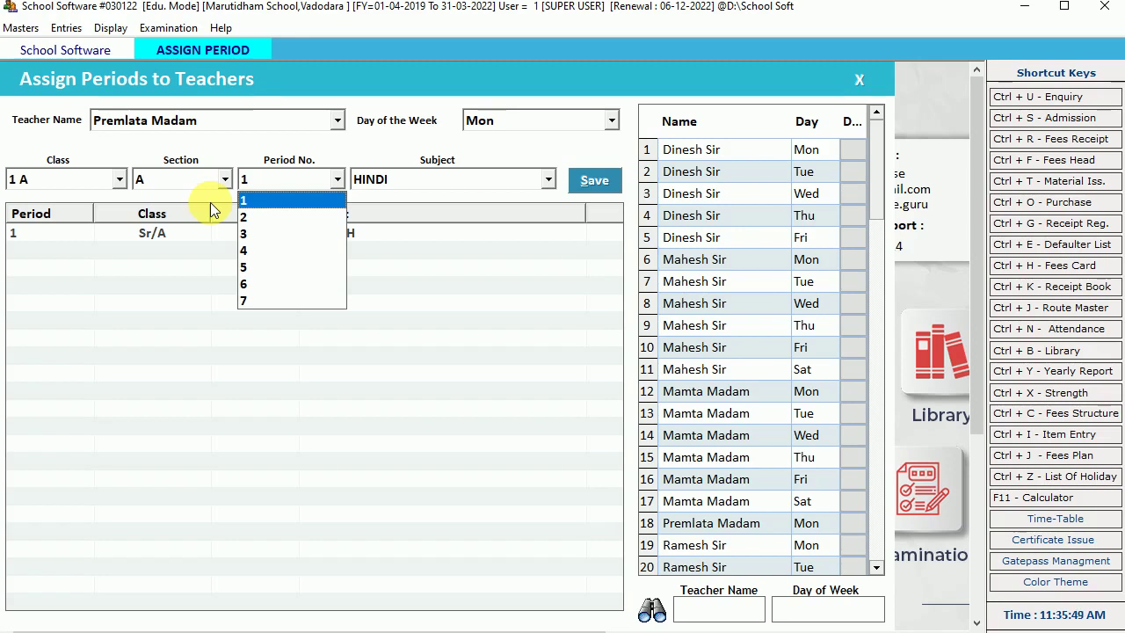
pyautogui.press('Down')
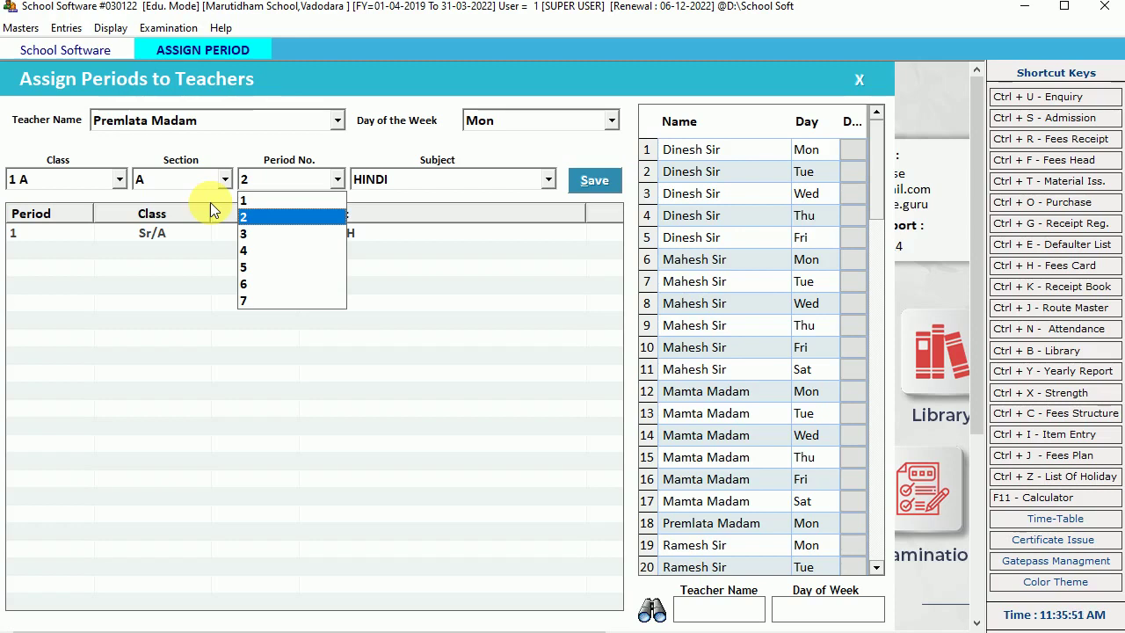
pyautogui.press('Return')
pyautogui.press('Return')
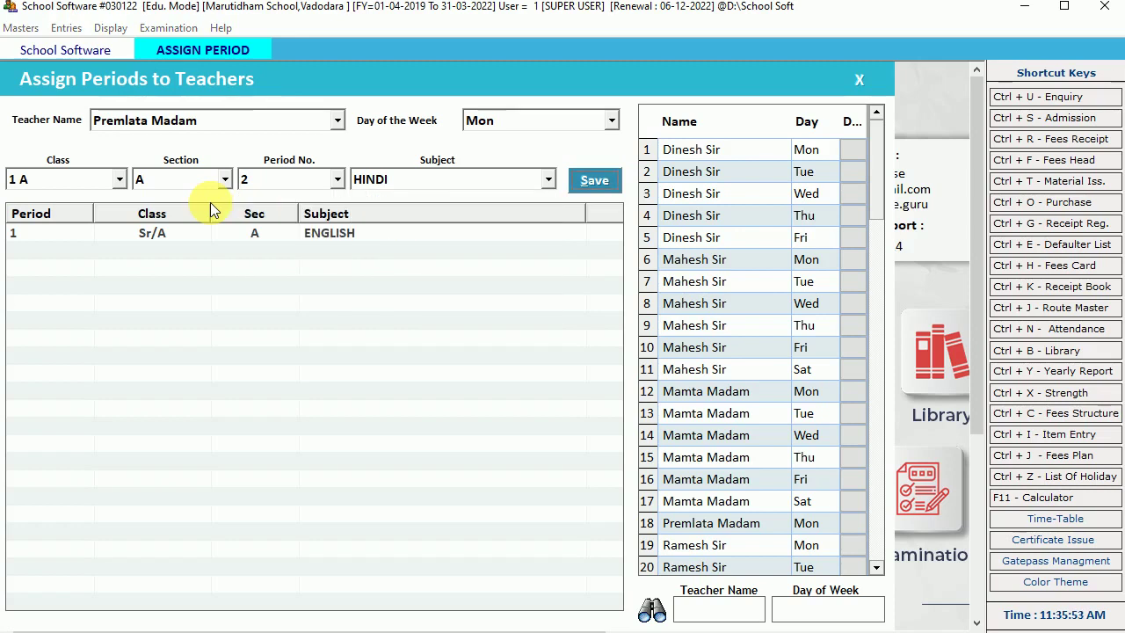
pyautogui.press('Return')
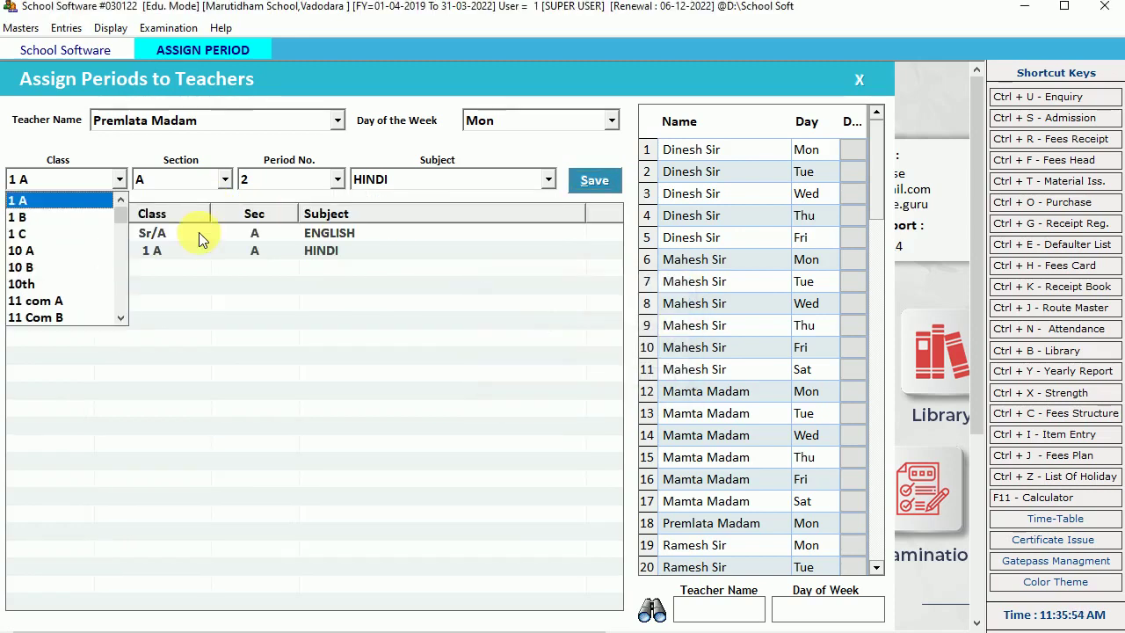
pyautogui.click(254, 234)
pyautogui.click(286, 255)
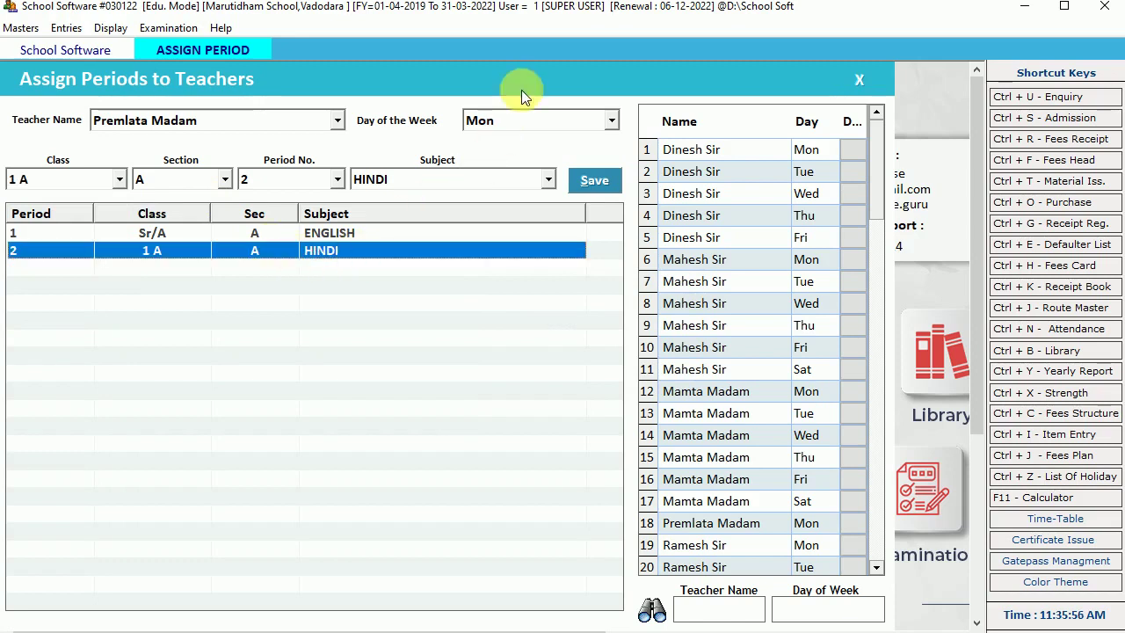
pyautogui.click(506, 121)
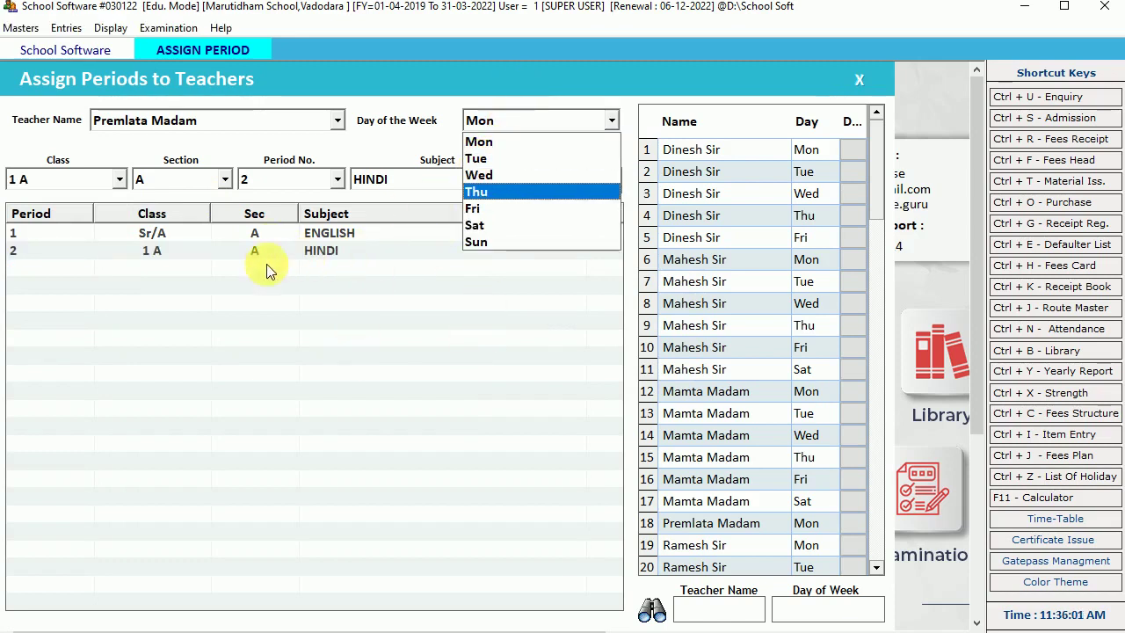
pyautogui.click(278, 182)
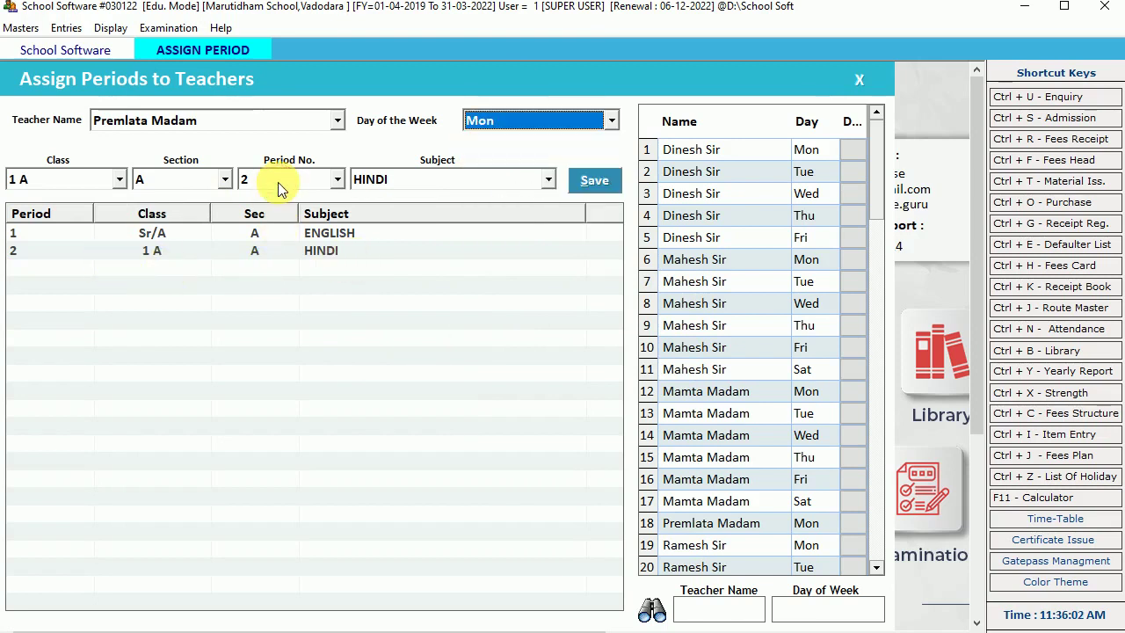
pyautogui.click(278, 182)
pyautogui.click(278, 182)
pyautogui.click(446, 324)
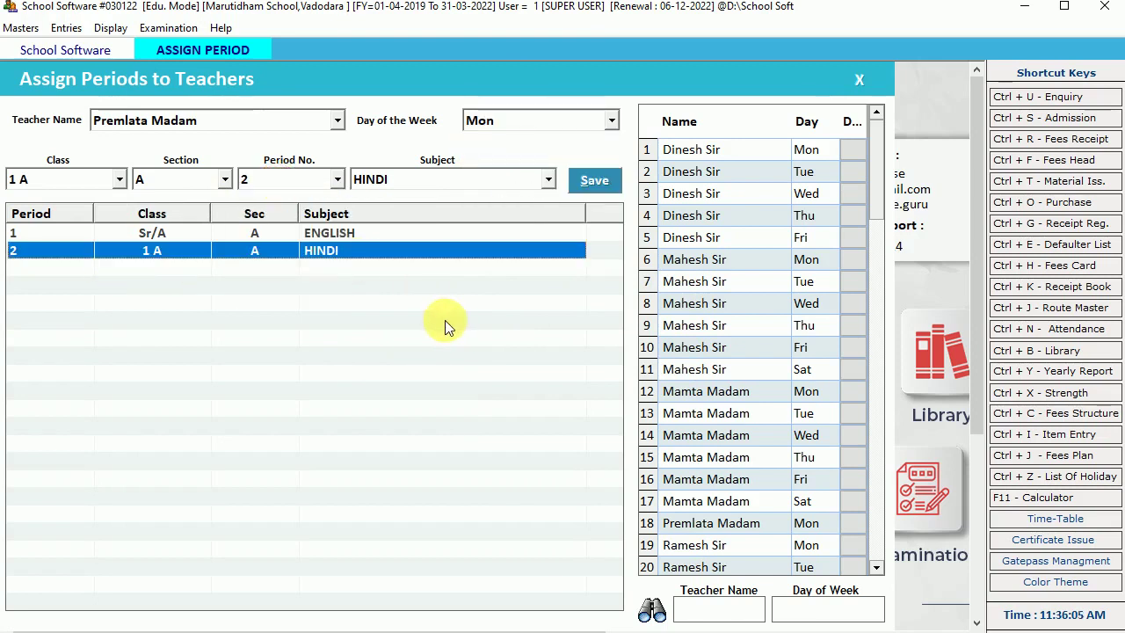
# Review the first listed teacher's period assignments for Tue and Thu and look through the rest of the teacher list.
pyautogui.click(714, 174)
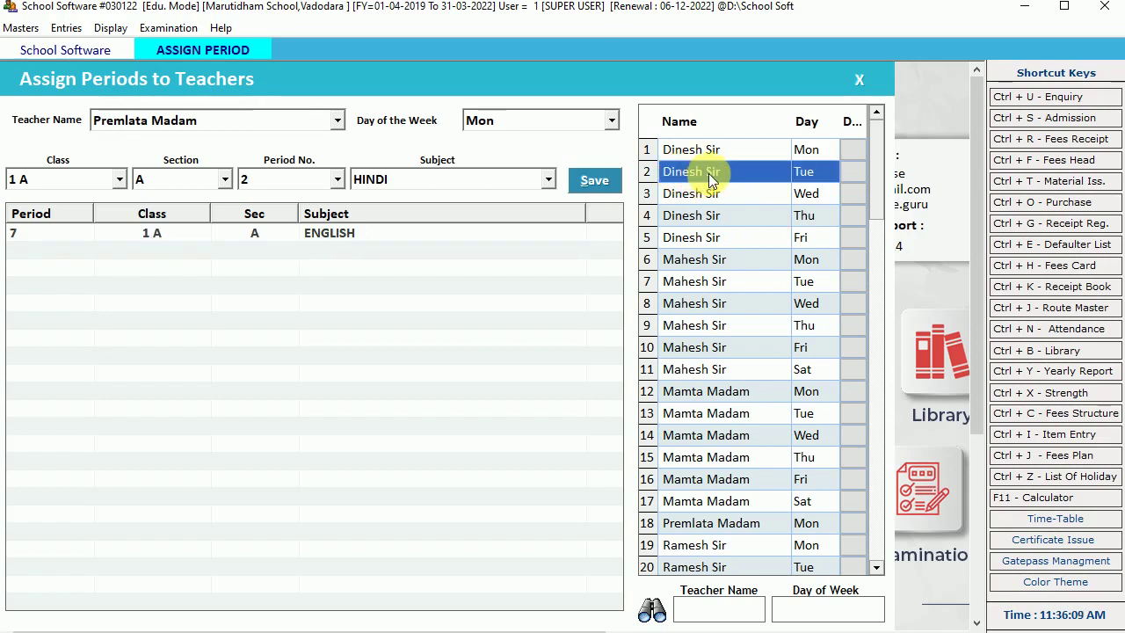
pyautogui.click(710, 215)
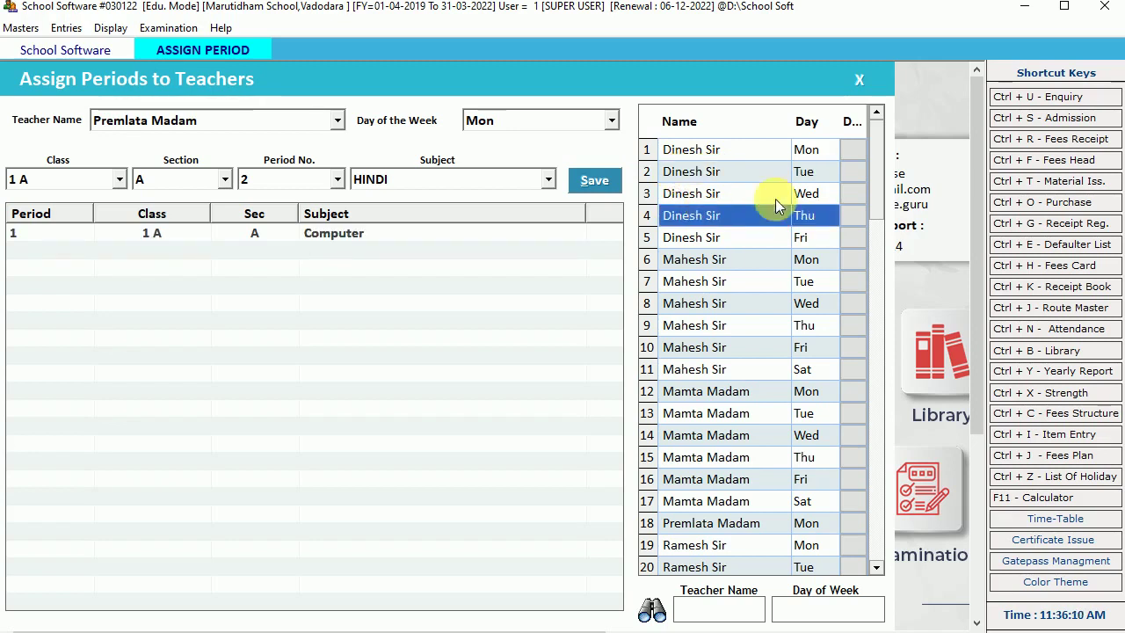
pyautogui.moveTo(879, 168); pyautogui.dragTo(884, 528)
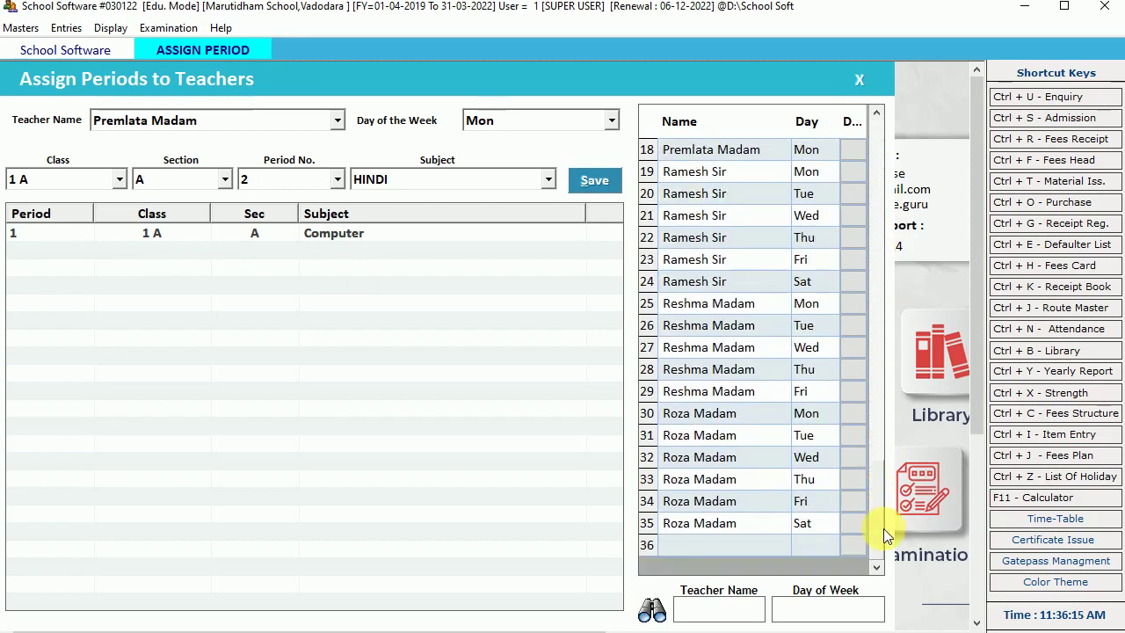
# Try to save the period 2 HINDI assignment for class 1 A, section A, a second time.
pyautogui.click(580, 179)
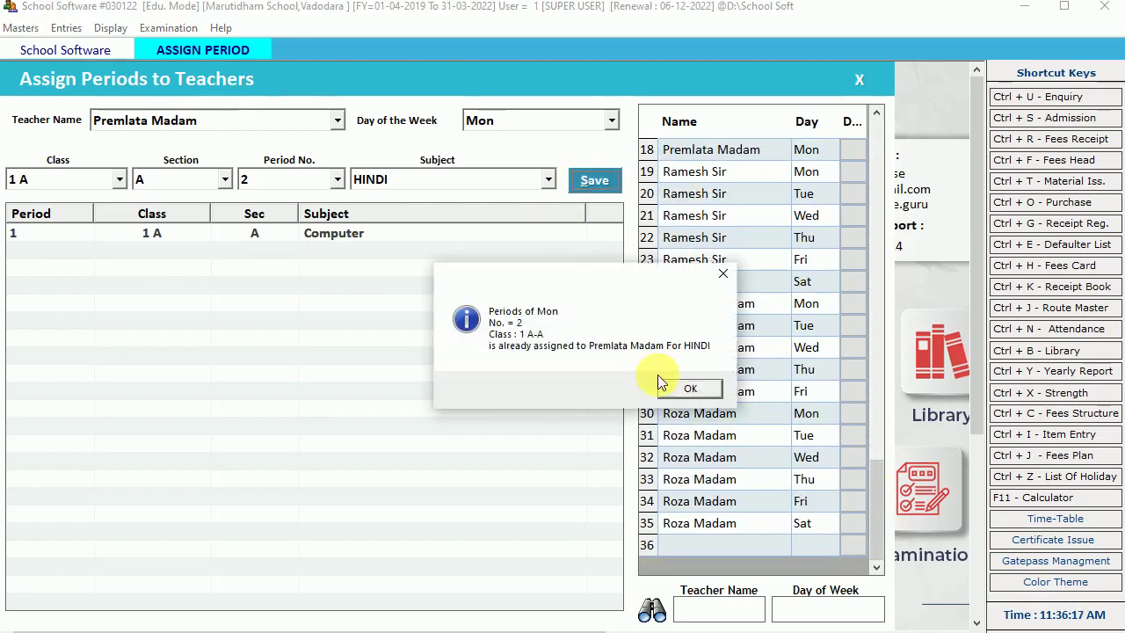
pyautogui.click(692, 393)
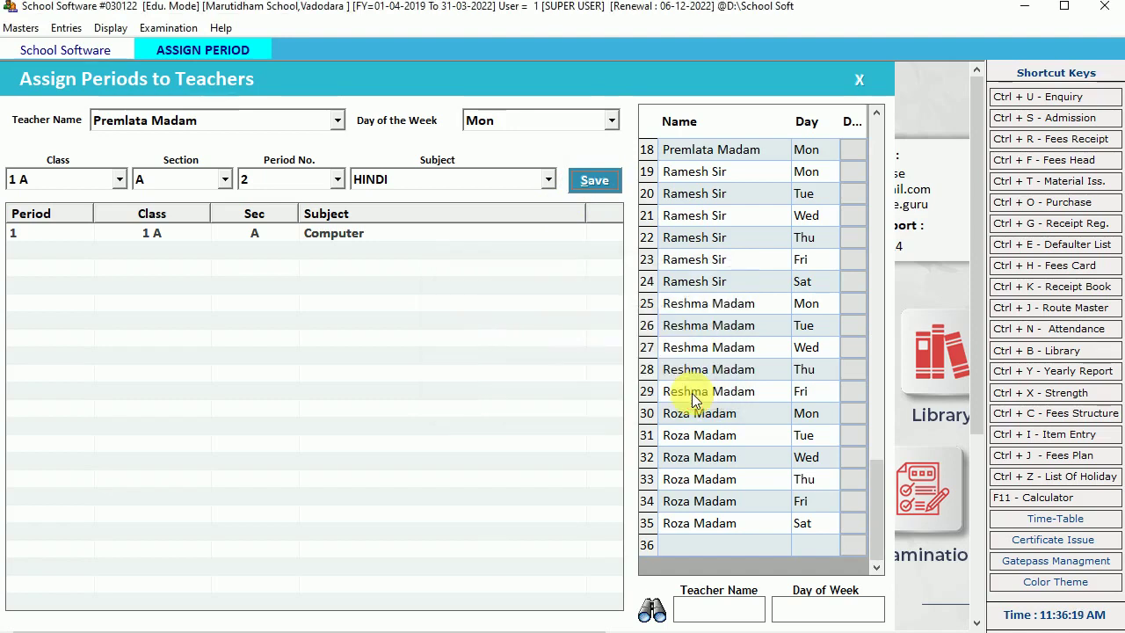
# Browse the saved teacher and weekday entries, including the new teacher's Mon entry.
pyautogui.scroll(6, 877, 185)
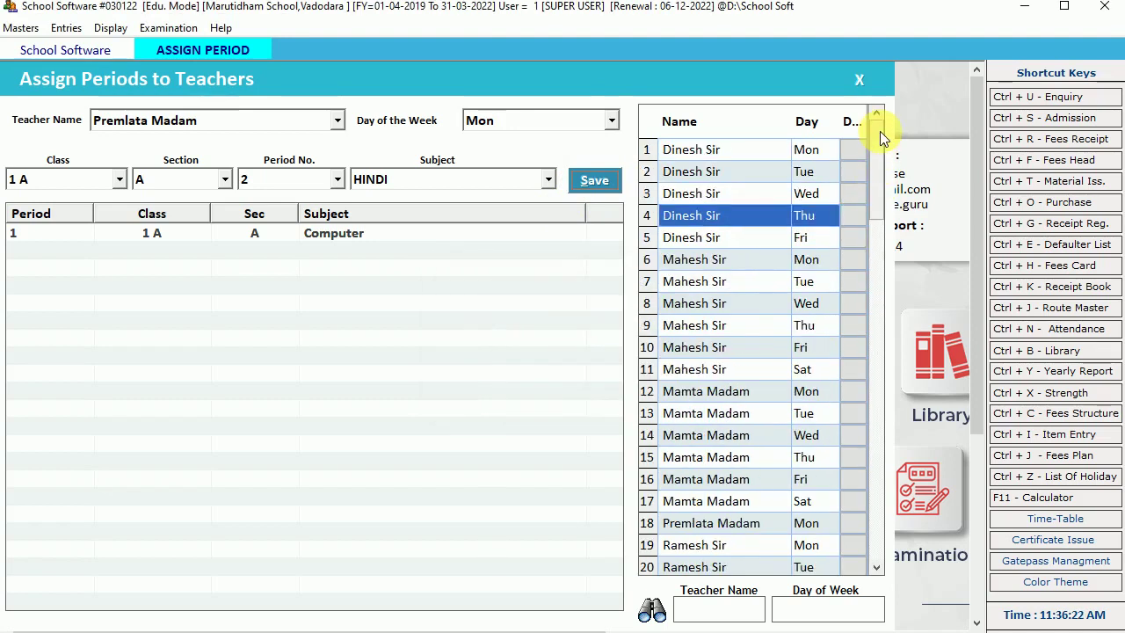
pyautogui.click(712, 524)
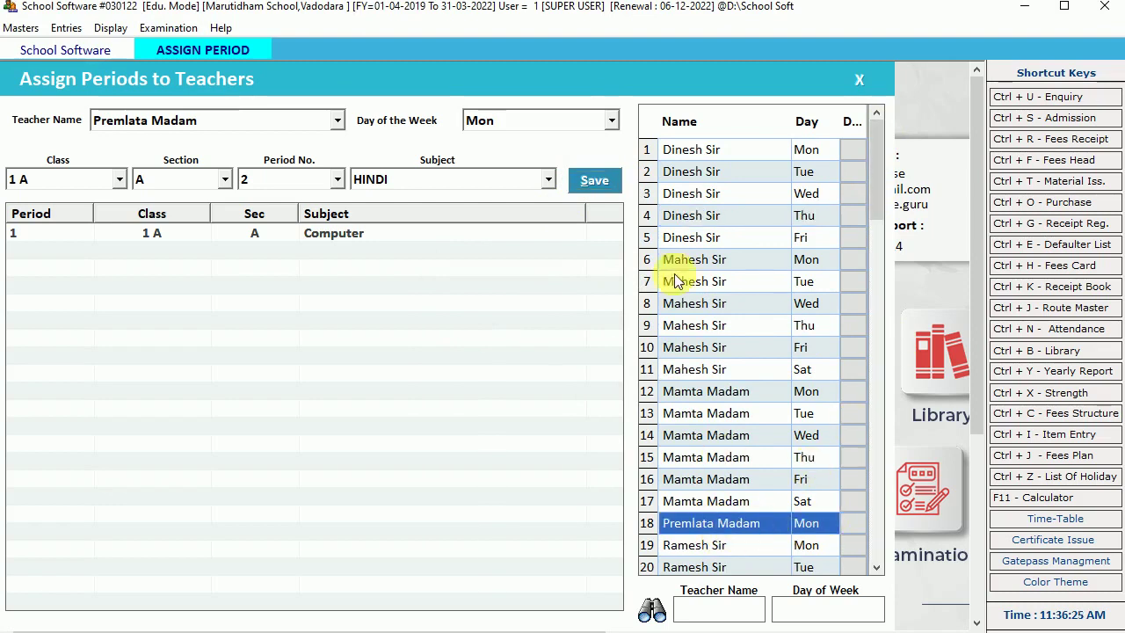
pyautogui.click(696, 195)
pyautogui.click(703, 348)
pyautogui.scroll(-3, 879, 264)
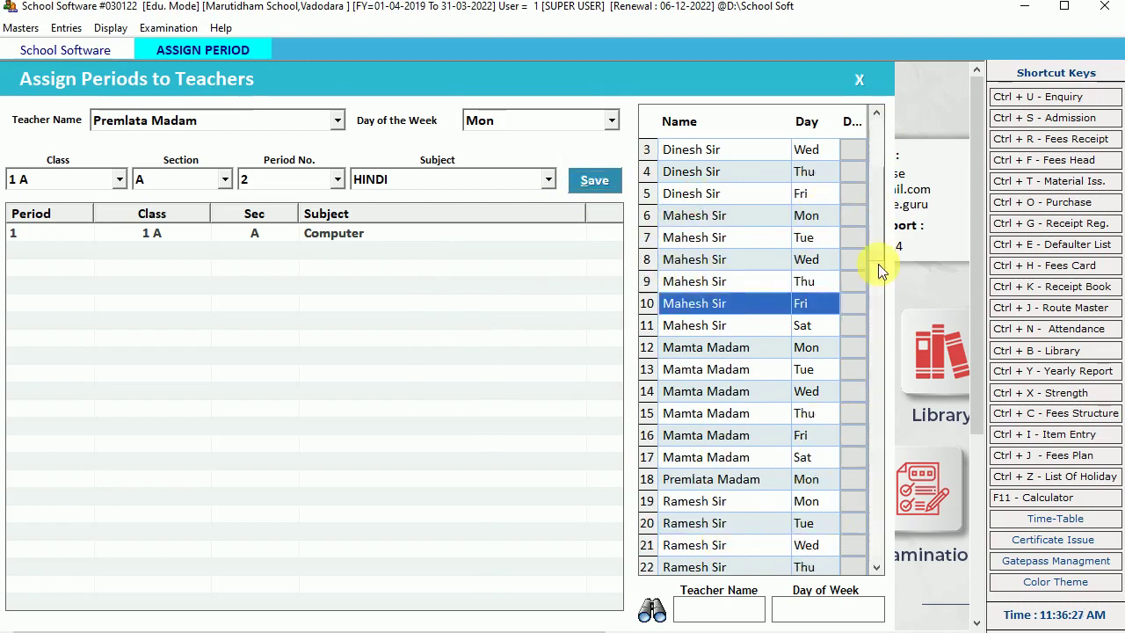
pyautogui.scroll(3, 873, 311)
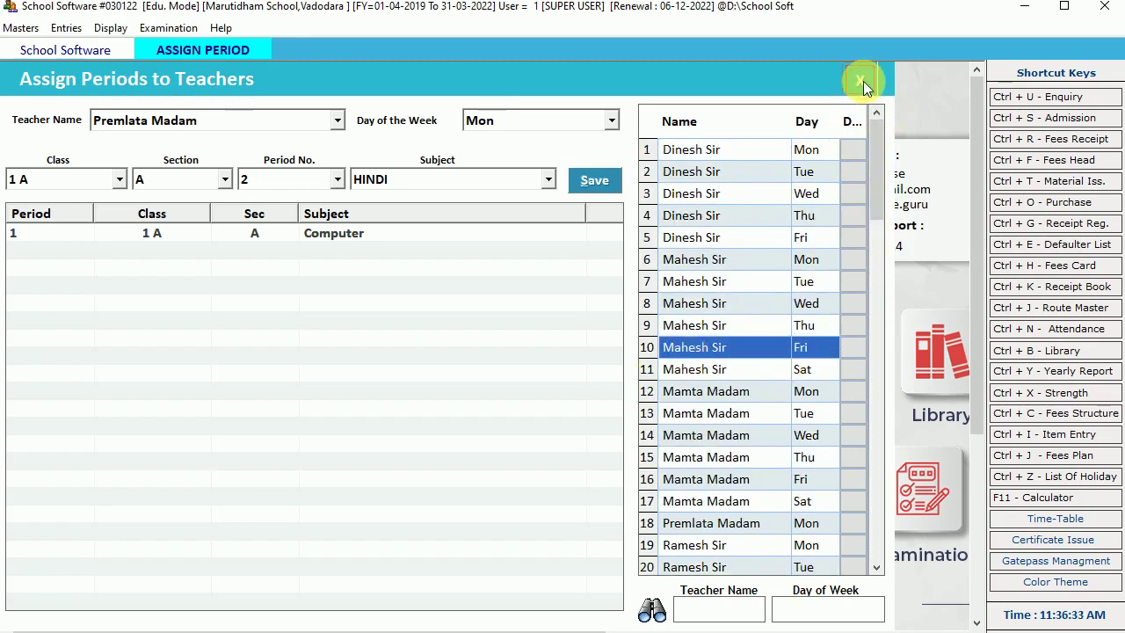
pyautogui.click(516, 123)
pyautogui.click(516, 123)
pyautogui.click(119, 181)
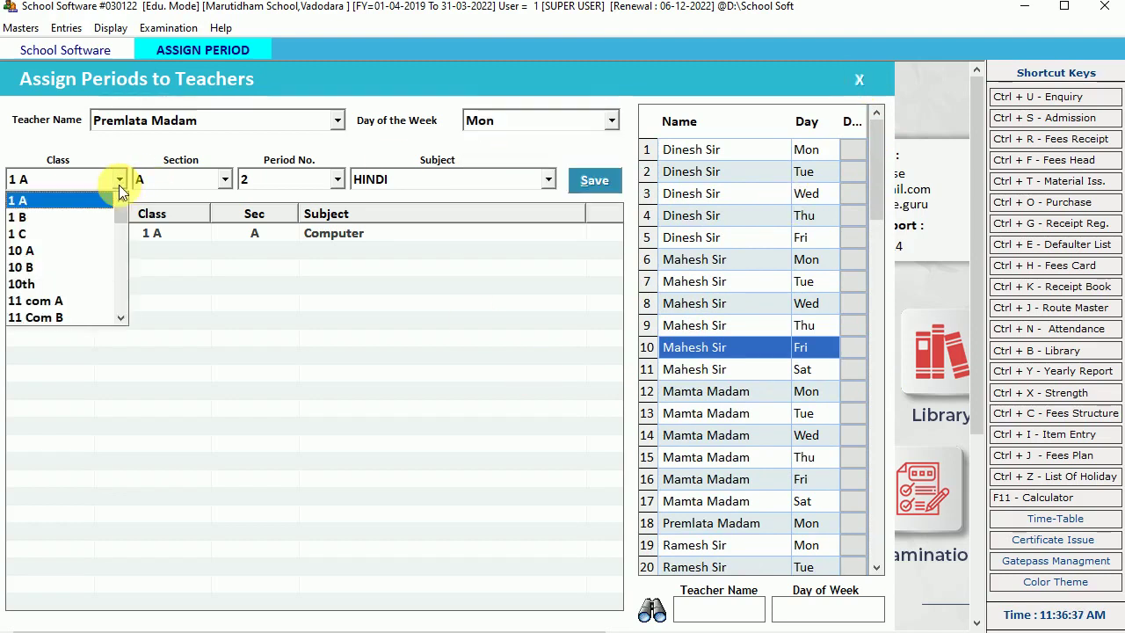
pyautogui.click(118, 185)
pyautogui.click(281, 176)
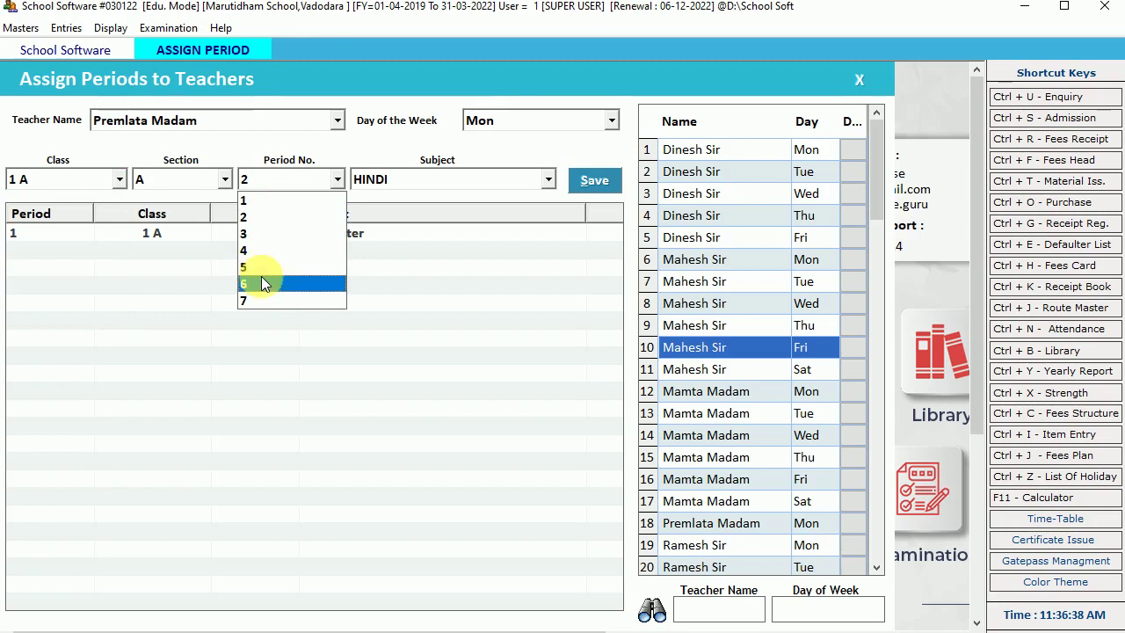
pyautogui.click(266, 233)
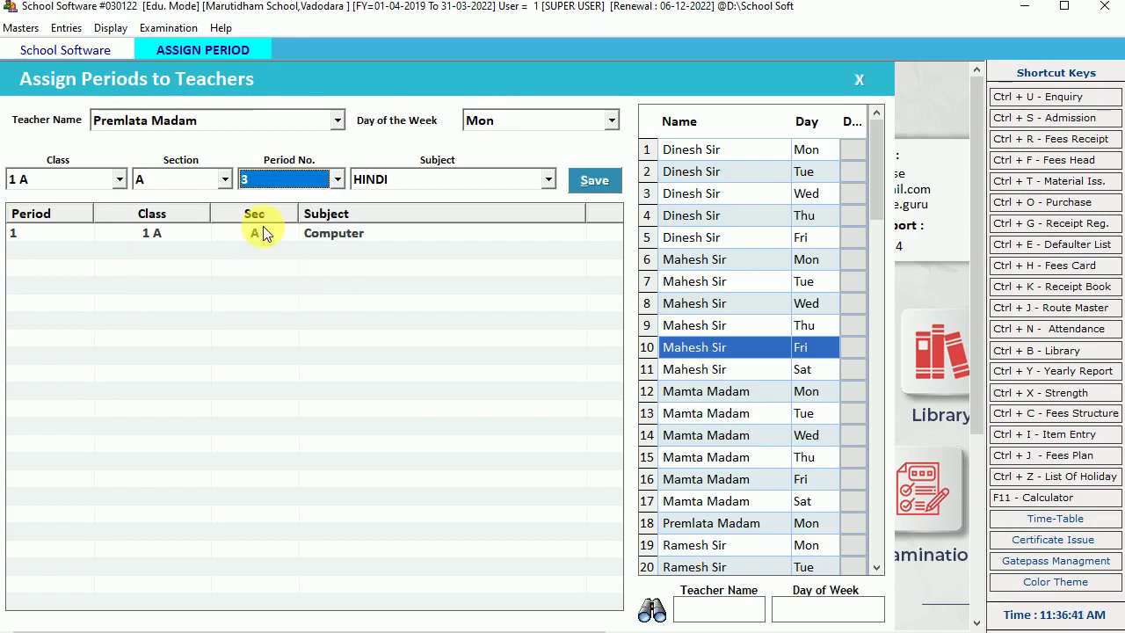
# Close the period assignment form and view the Mon row of the first listed teacher's Teacher Wise Time Table.
pyautogui.click(857, 84)
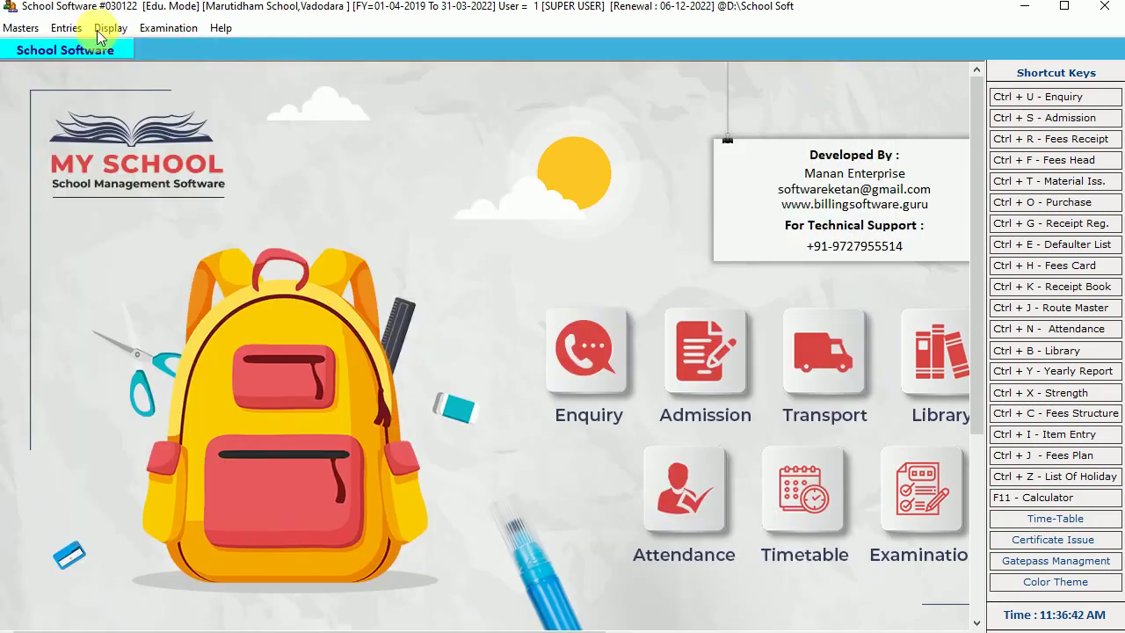
pyautogui.click(70, 28)
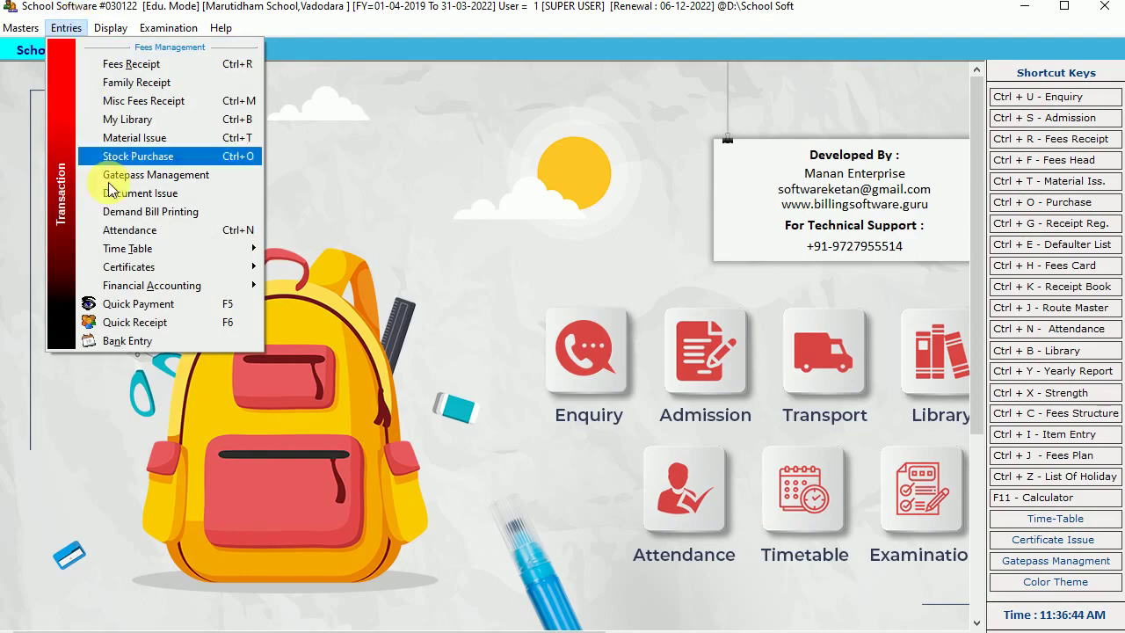
pyautogui.moveTo(242, 249)
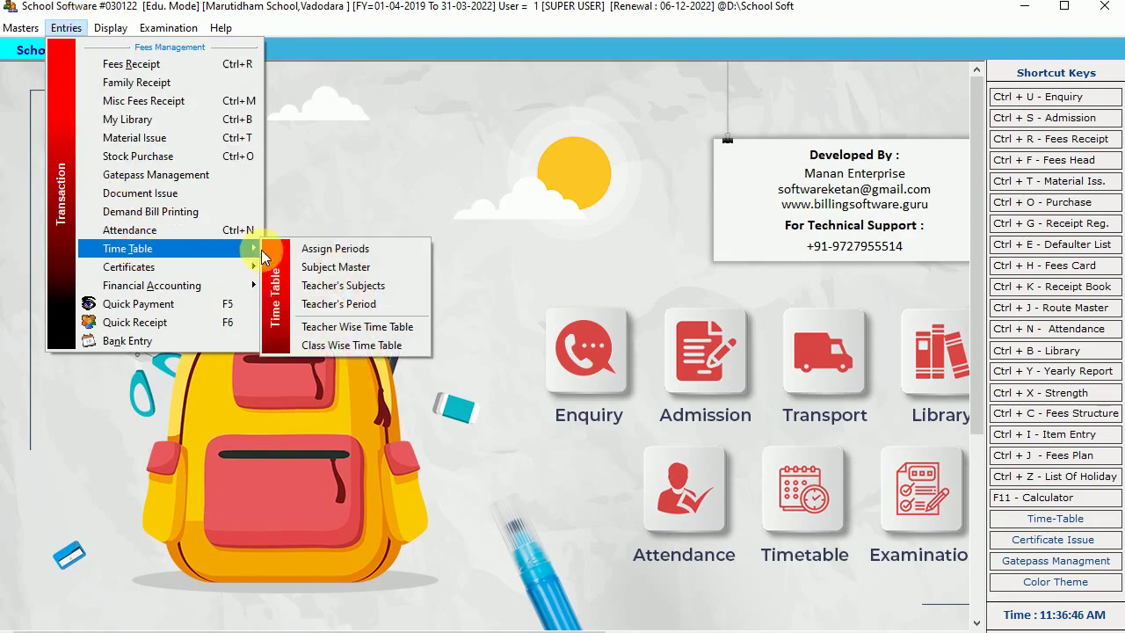
pyautogui.click(398, 333)
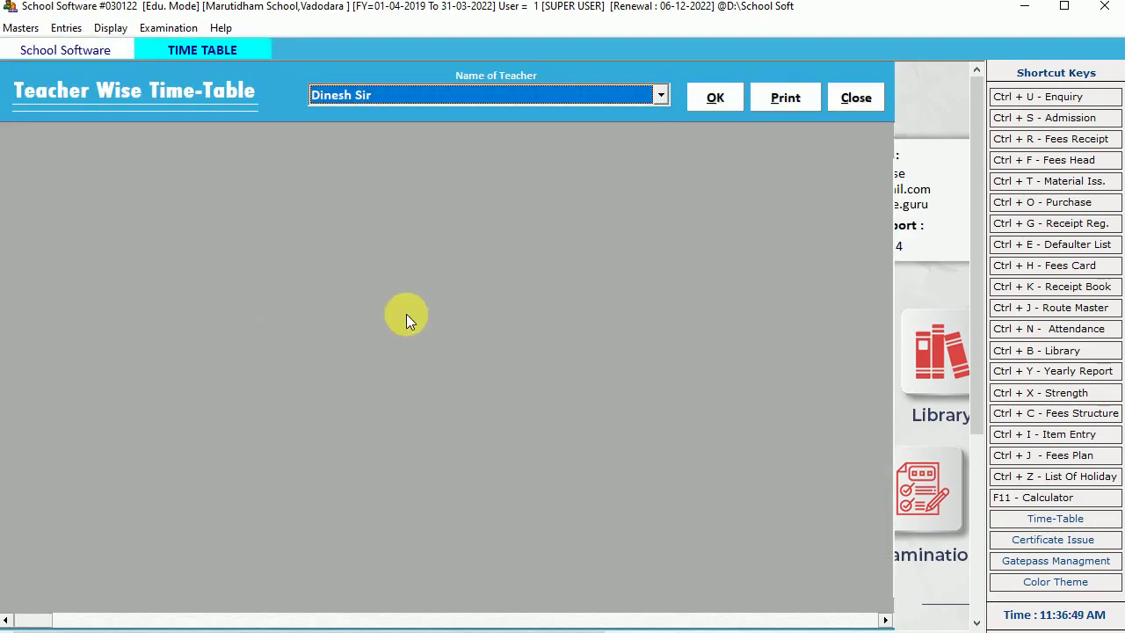
pyautogui.click(643, 95)
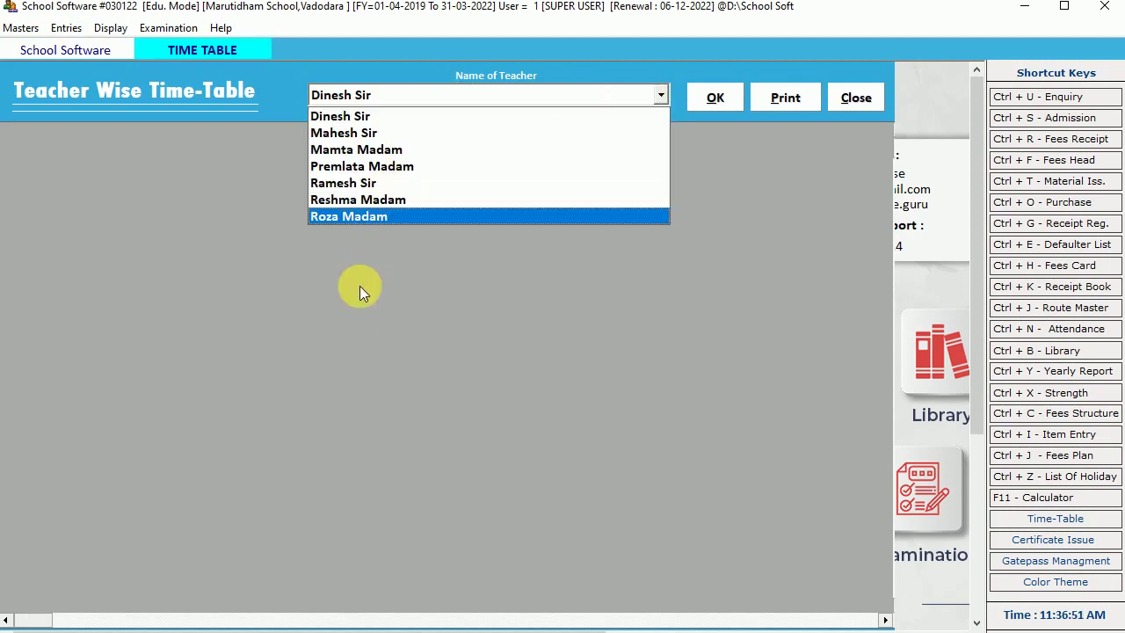
pyautogui.click(366, 116)
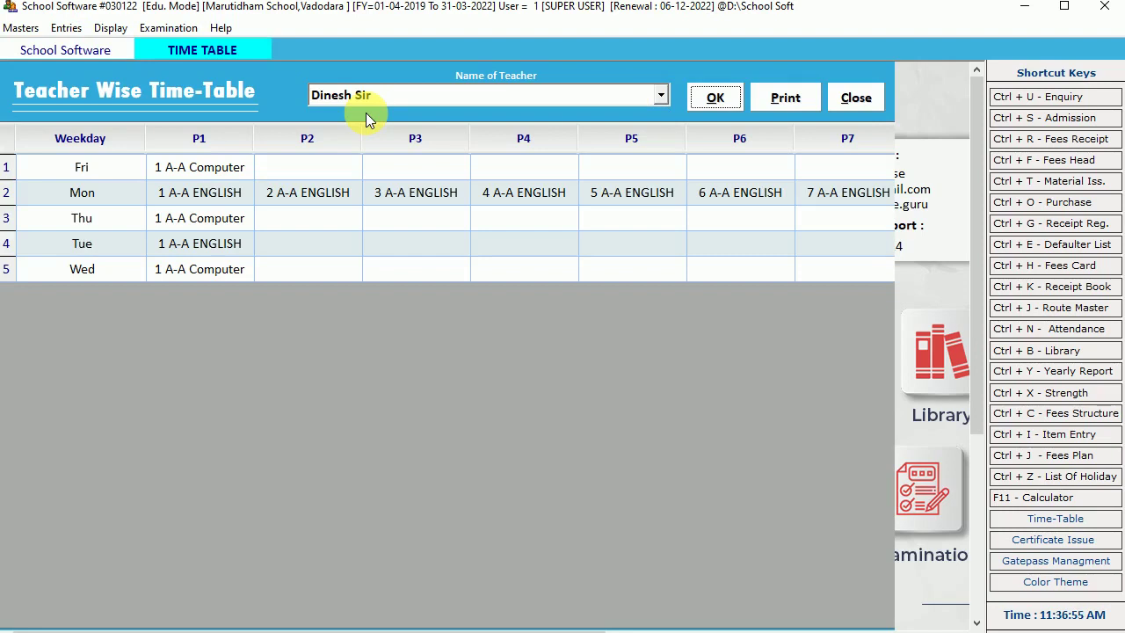
pyautogui.click(206, 192)
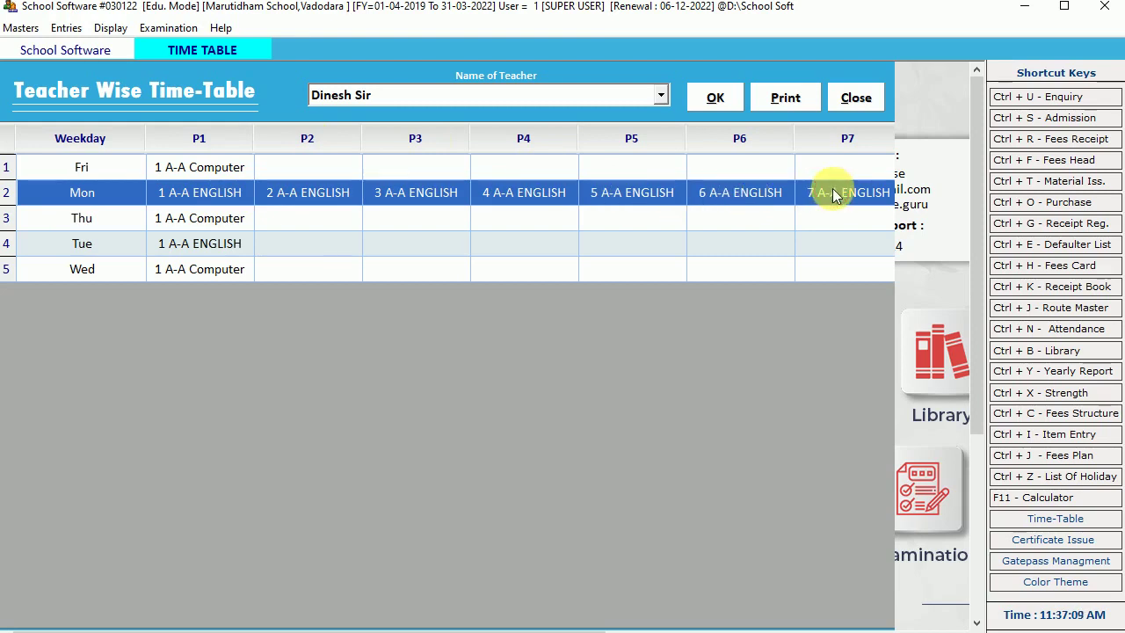
# Close the teacher-wise view and display the Class Wise Time Table for class 1 A, section A.
pyautogui.click(857, 98)
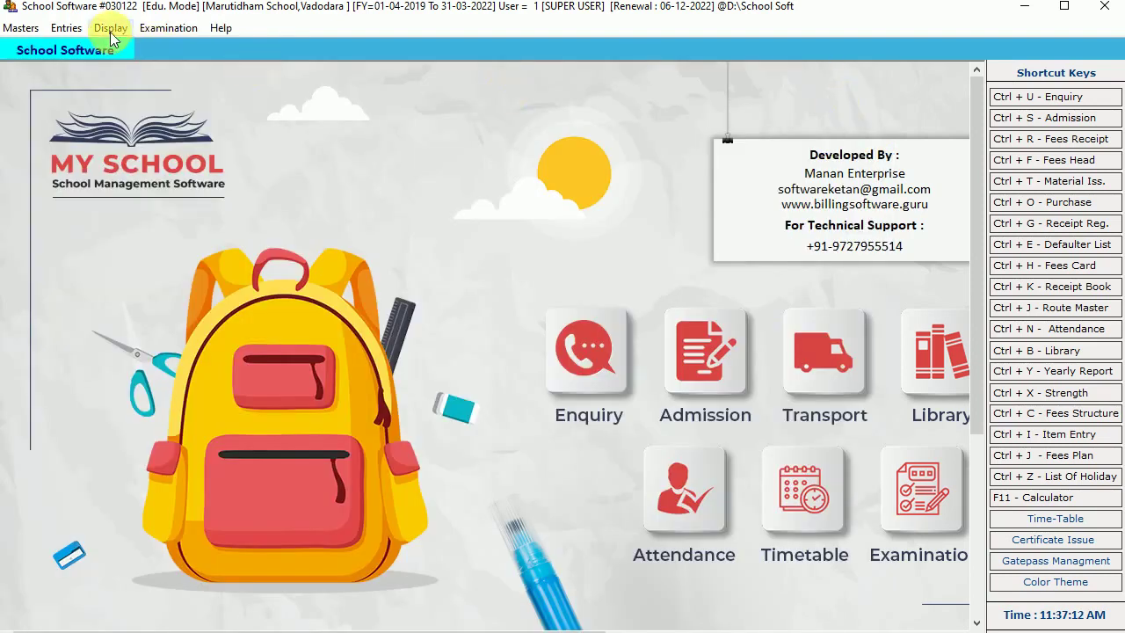
pyautogui.click(111, 28)
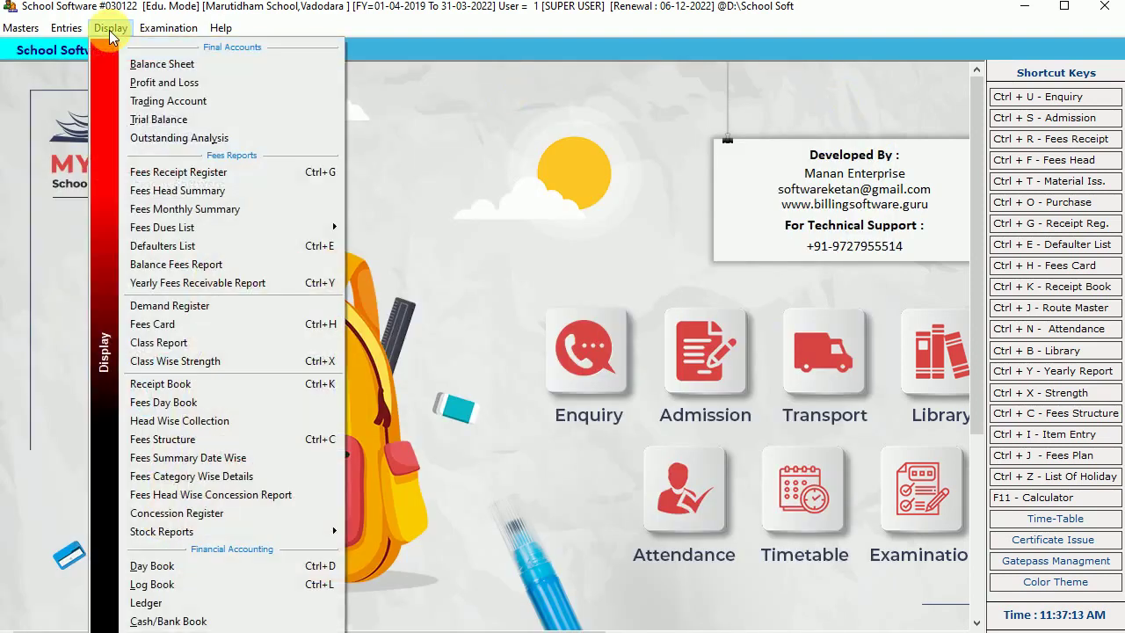
pyautogui.click(76, 28)
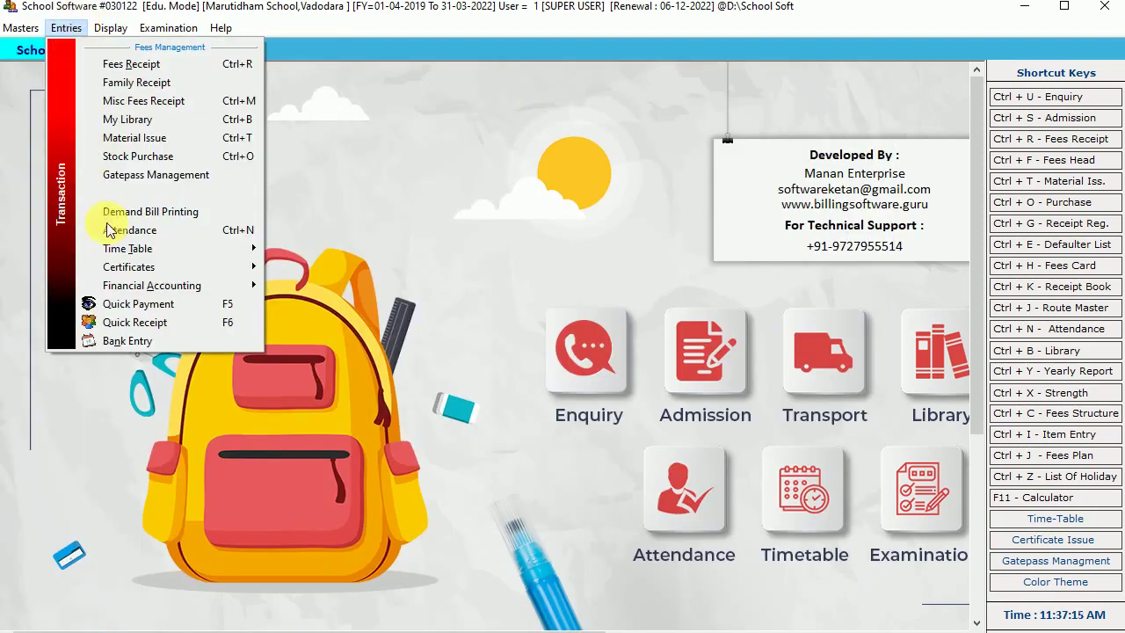
pyautogui.click(115, 254)
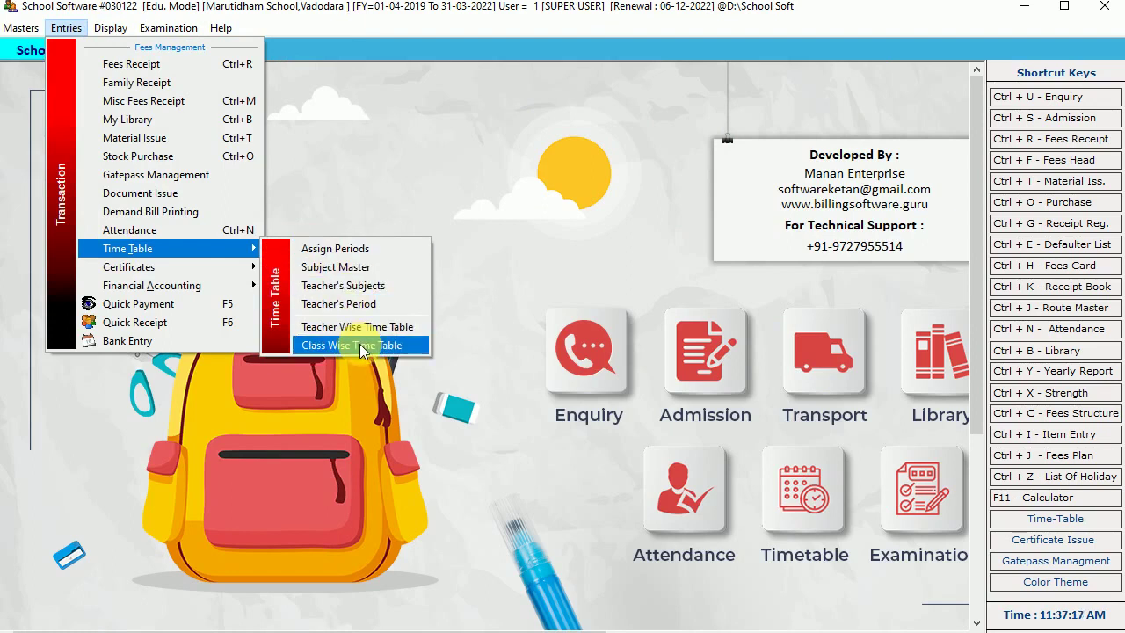
pyautogui.click(394, 346)
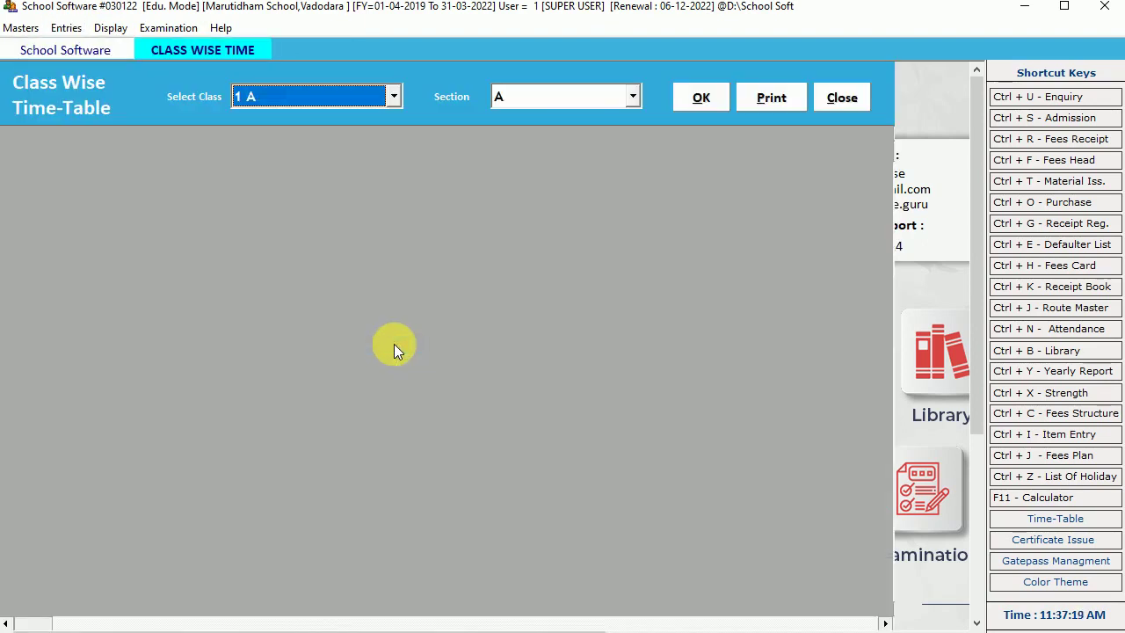
pyautogui.press('Tab')
pyautogui.press('Tab')
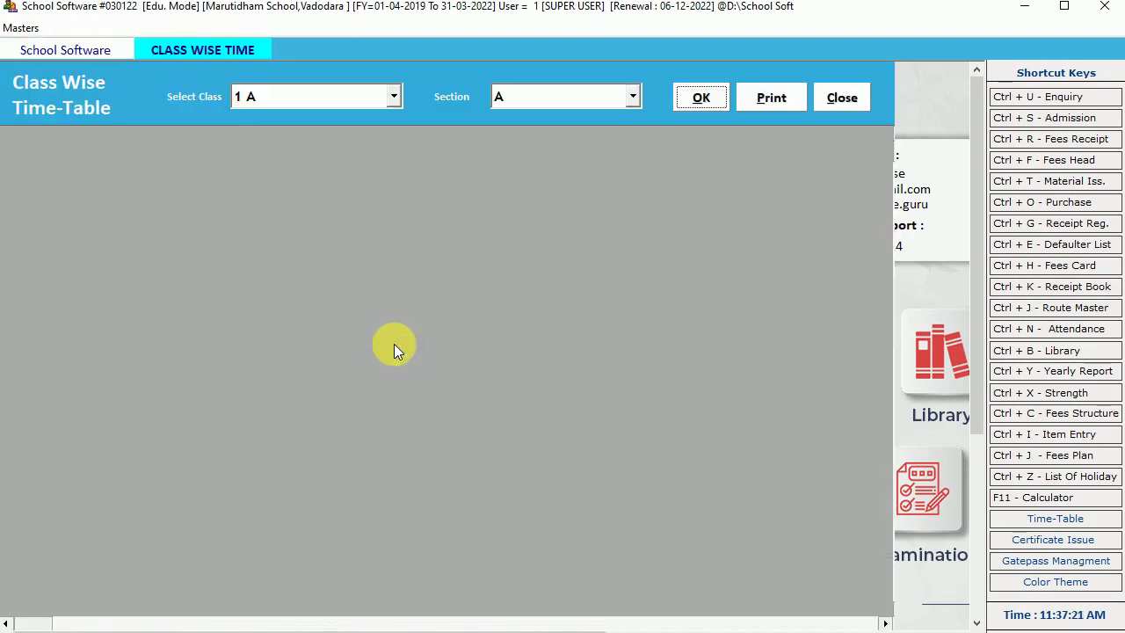
pyautogui.press('Return')
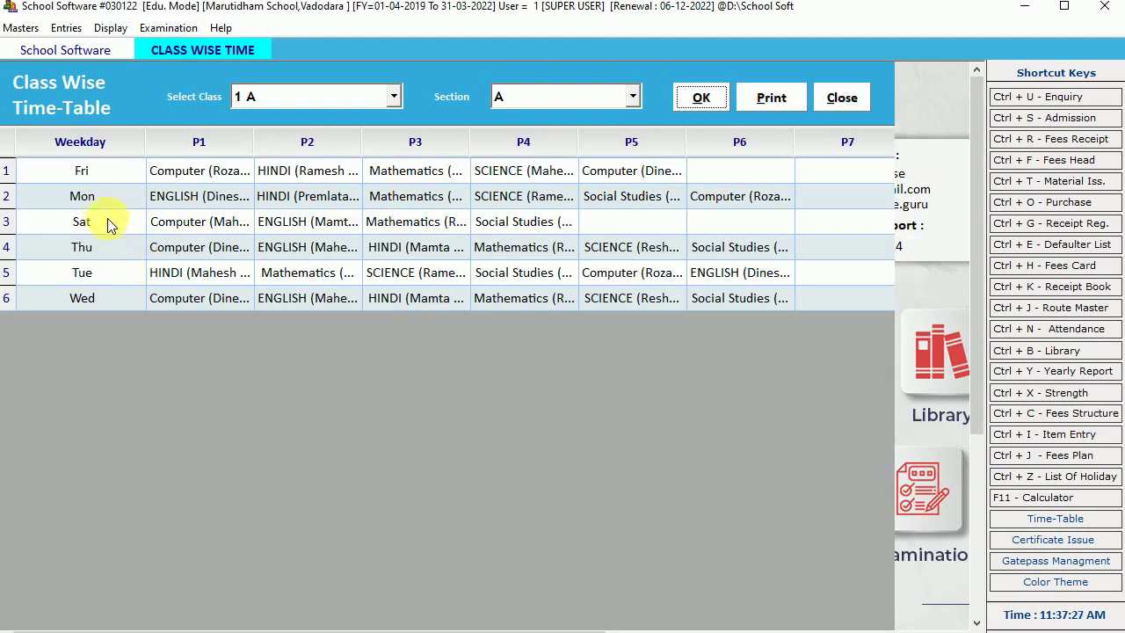
# Look through the Mon, Fri, Sat, Thu, Tue and Wed rows of the class 1 A time table.
pyautogui.click(94, 197)
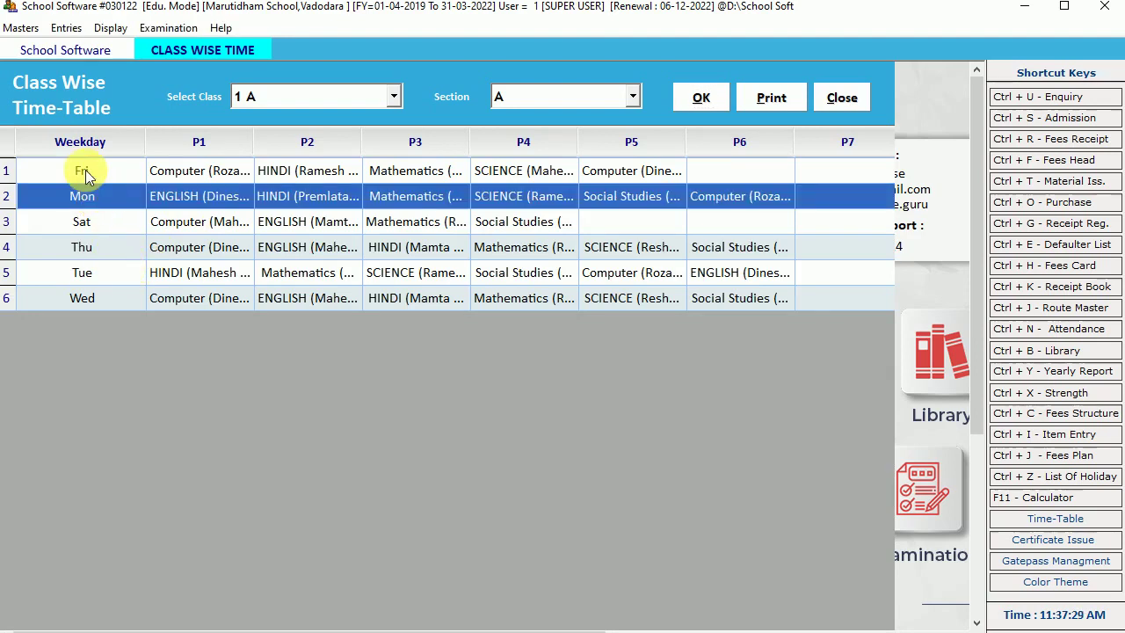
pyautogui.click(85, 171)
pyautogui.click(92, 221)
pyautogui.click(99, 252)
pyautogui.click(88, 271)
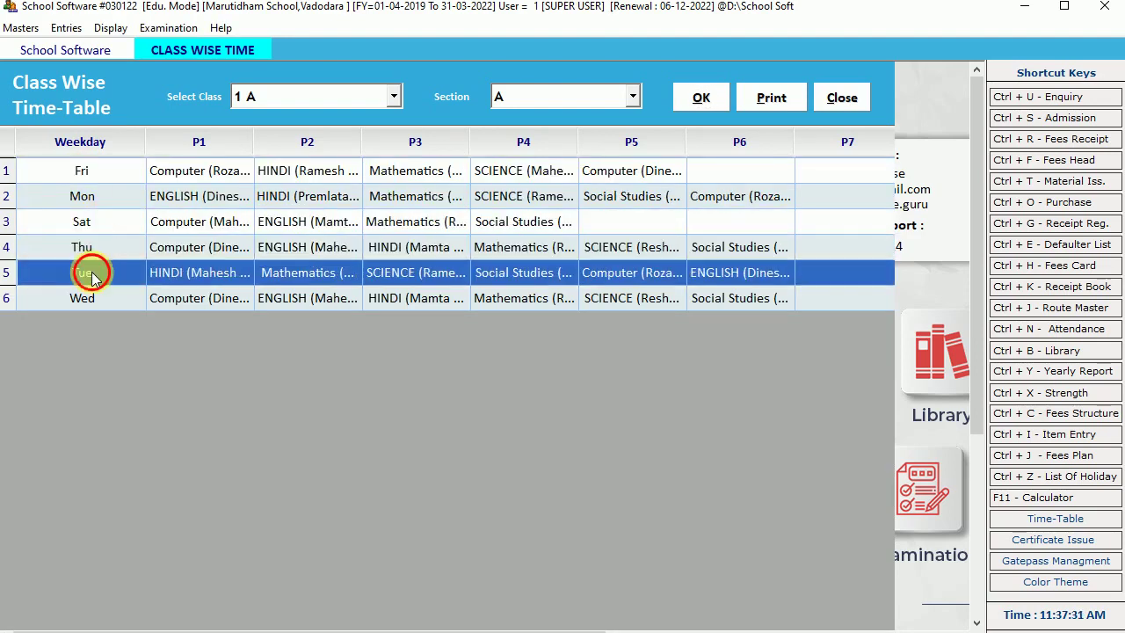
pyautogui.click(96, 300)
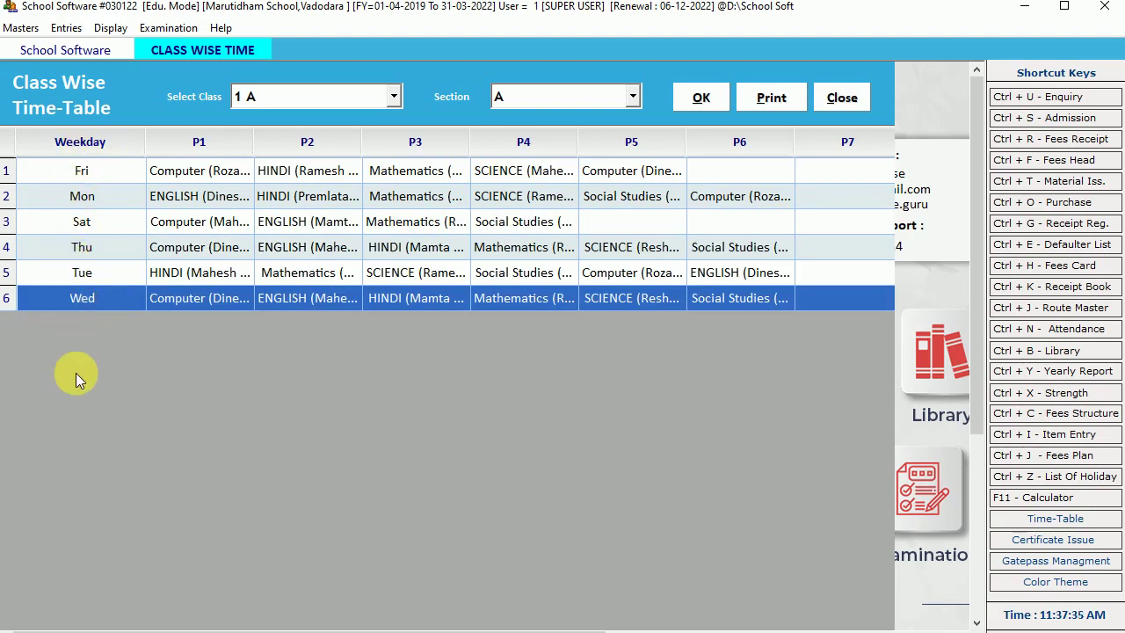
# Widen the P1 column to show its full entries and check the P1 subject and teacher for each weekday.
pyautogui.moveTo(254, 145); pyautogui.dragTo(339, 148)
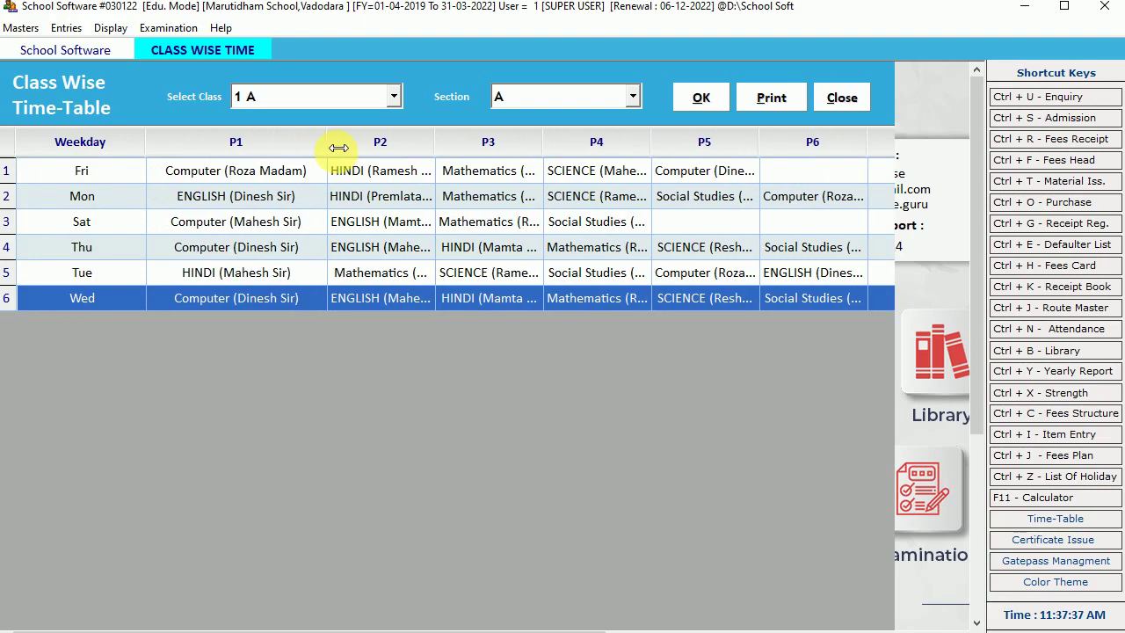
pyautogui.click(227, 201)
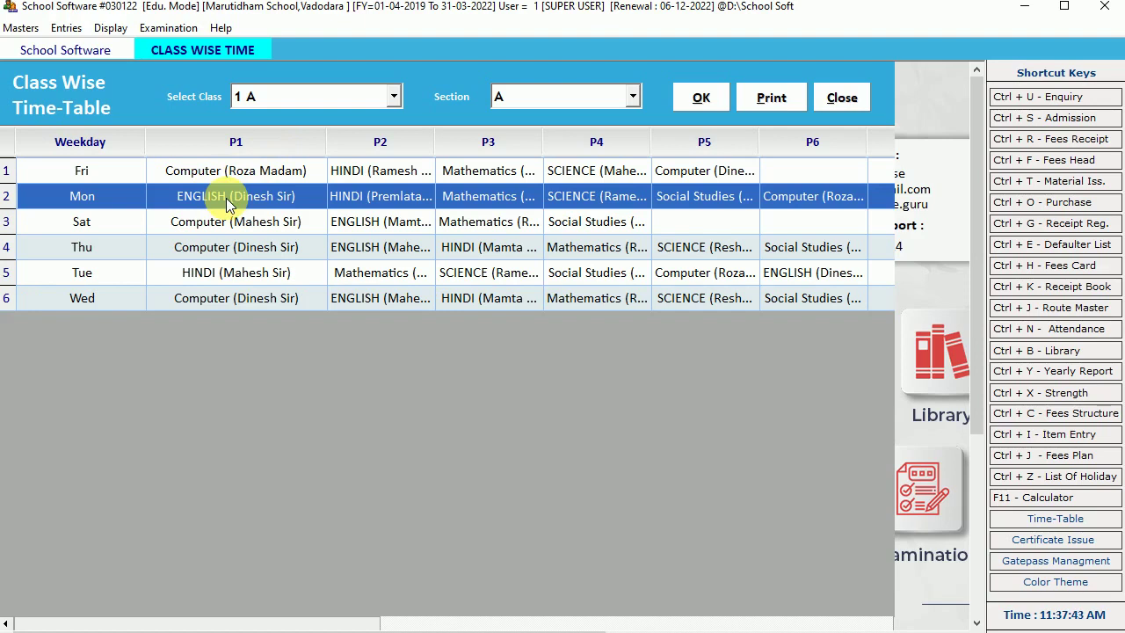
pyautogui.click(260, 228)
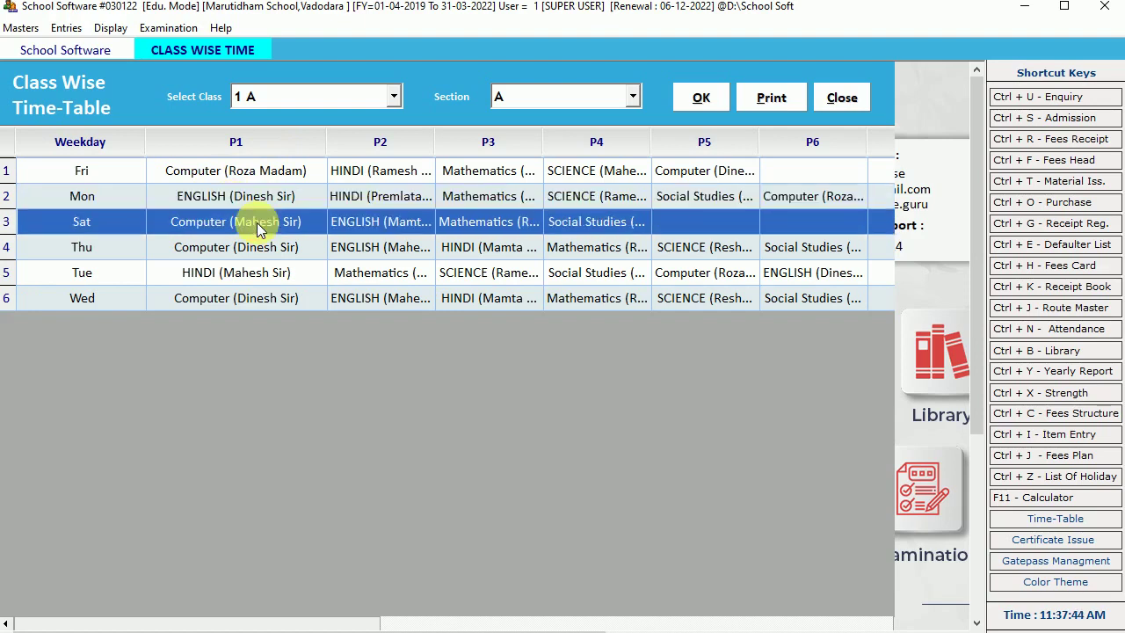
pyautogui.click(247, 253)
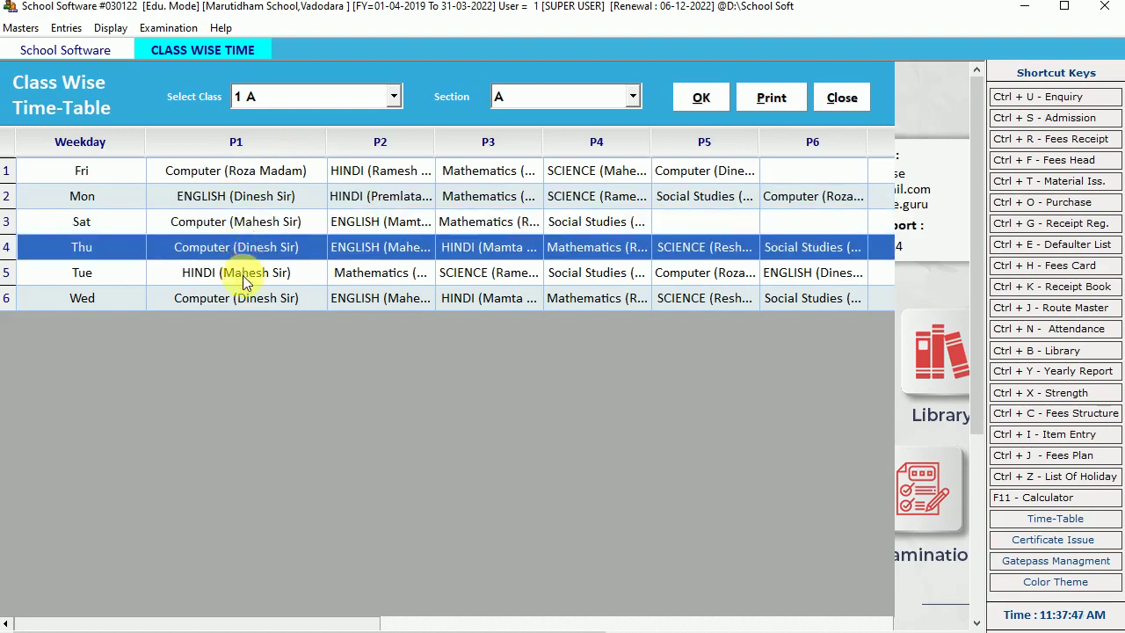
pyautogui.click(245, 276)
pyautogui.click(235, 301)
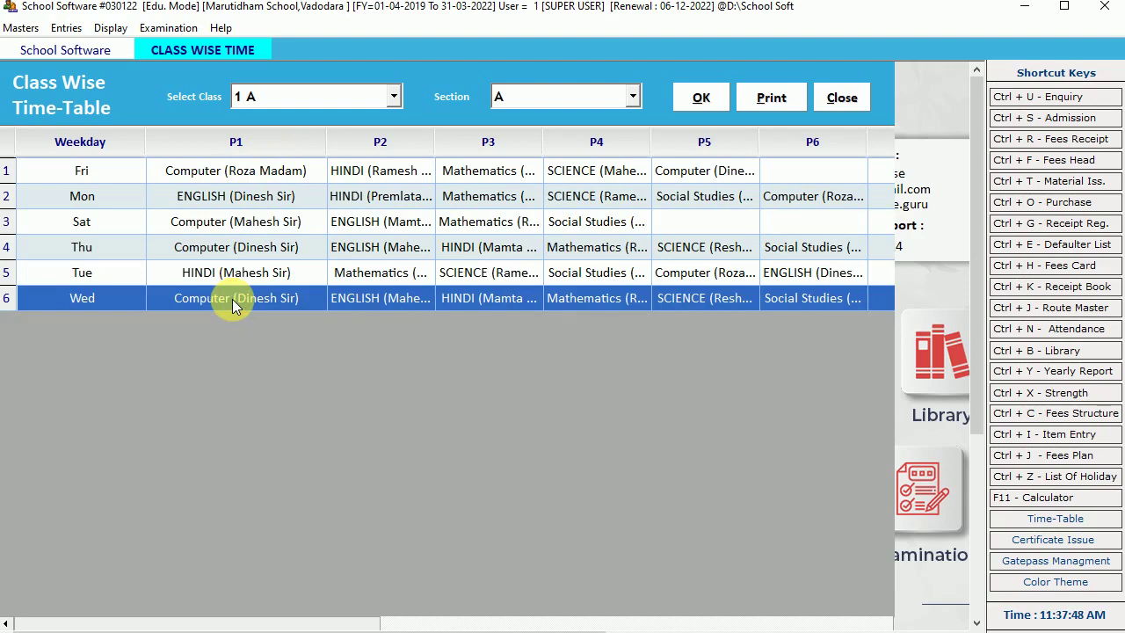
# Examine the subject and teacher entries in the P2, P3 and P4 columns of the class time table.
pyautogui.click(395, 169)
pyautogui.click(394, 195)
pyautogui.click(389, 273)
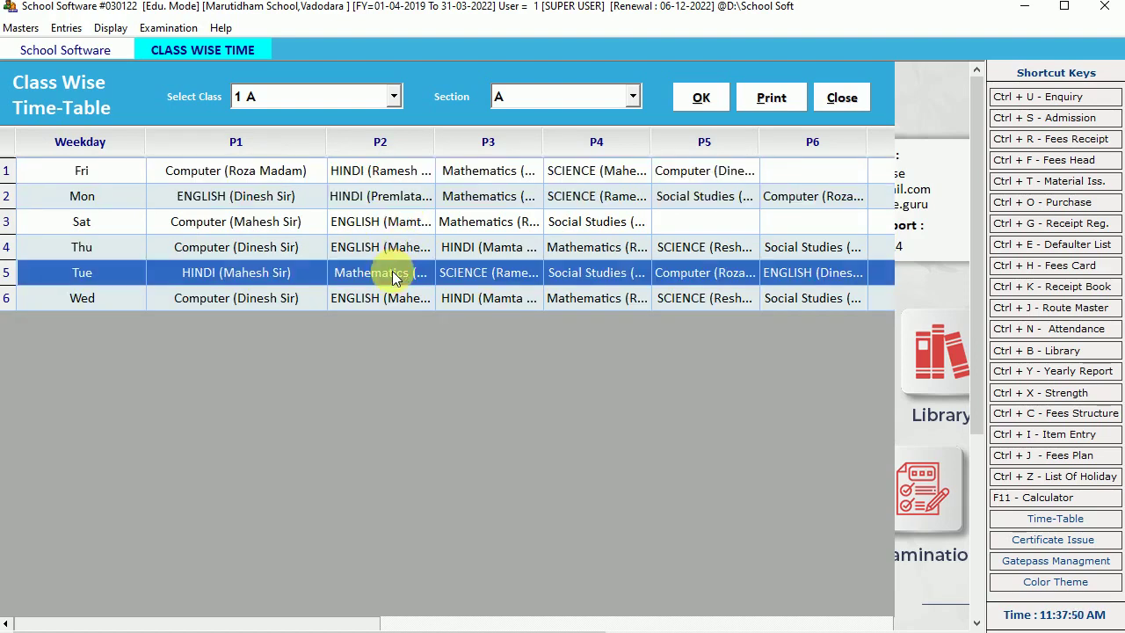
pyautogui.click(518, 175)
pyautogui.click(510, 221)
pyautogui.click(499, 249)
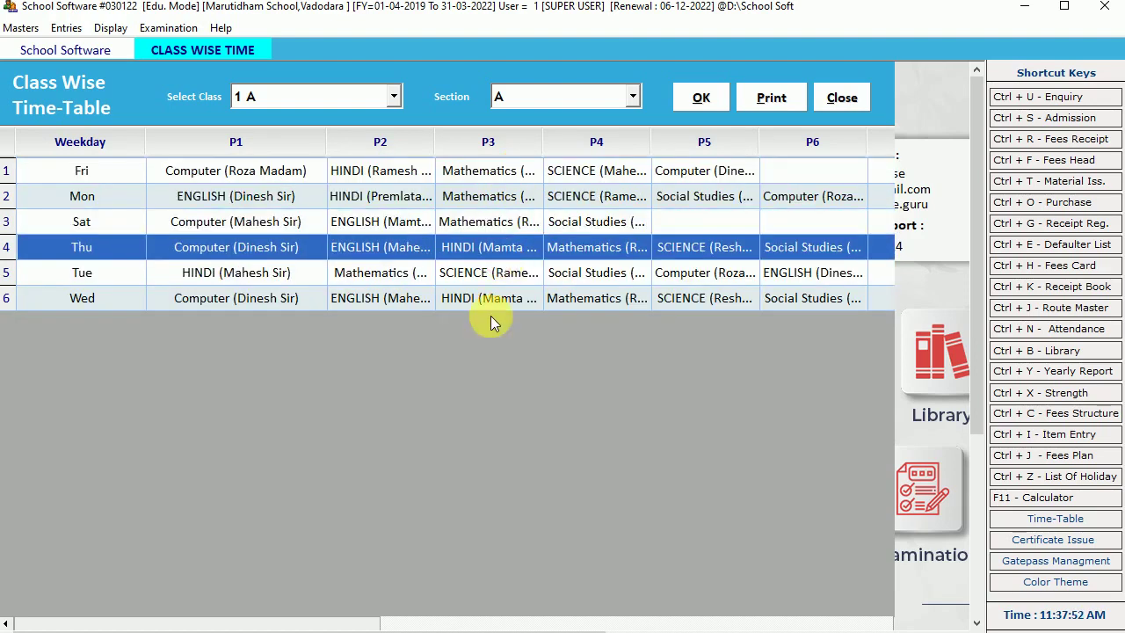
pyautogui.click(639, 174)
# Export the displayed class 1 A time table to TeacherTimeTable.csv and open the file in Excel.
pyautogui.click(126, 202)
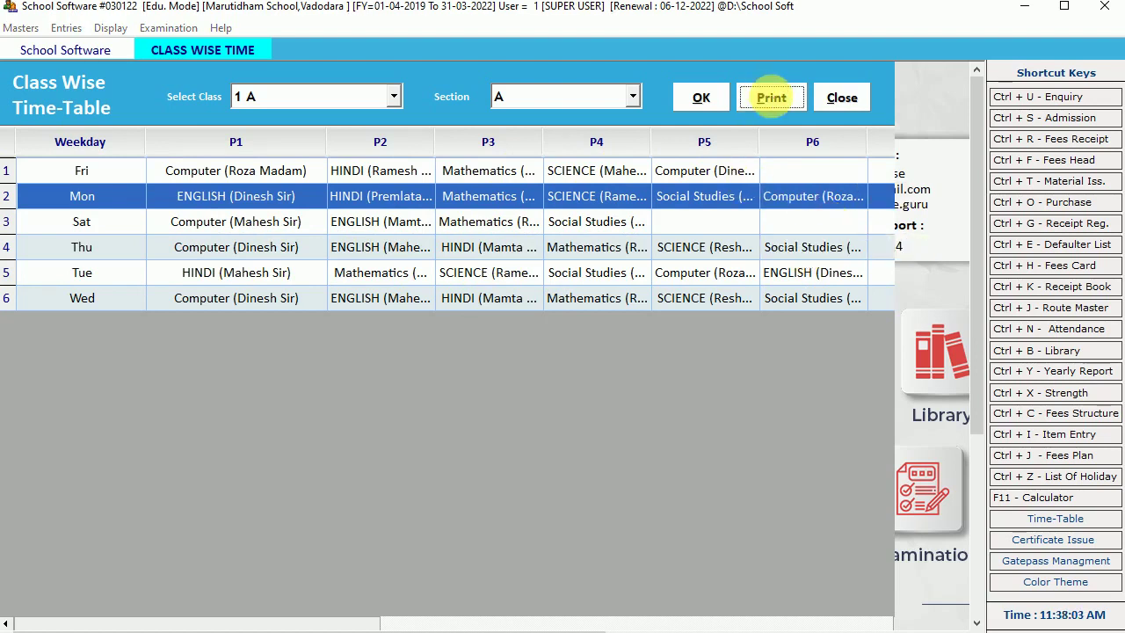
pyautogui.click(772, 98)
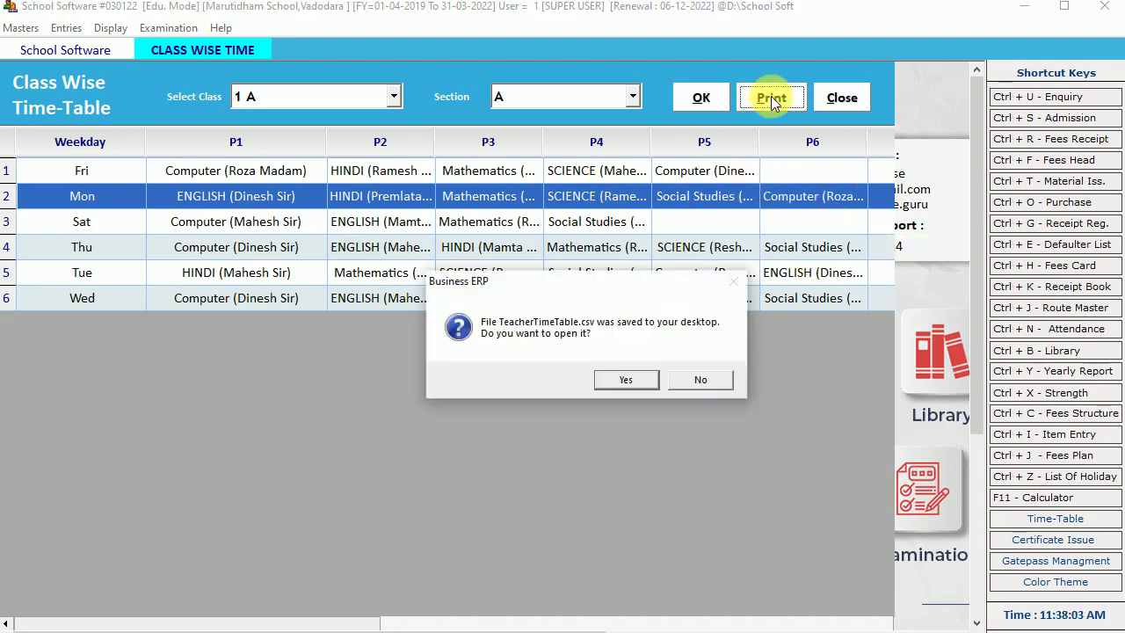
pyautogui.click(626, 381)
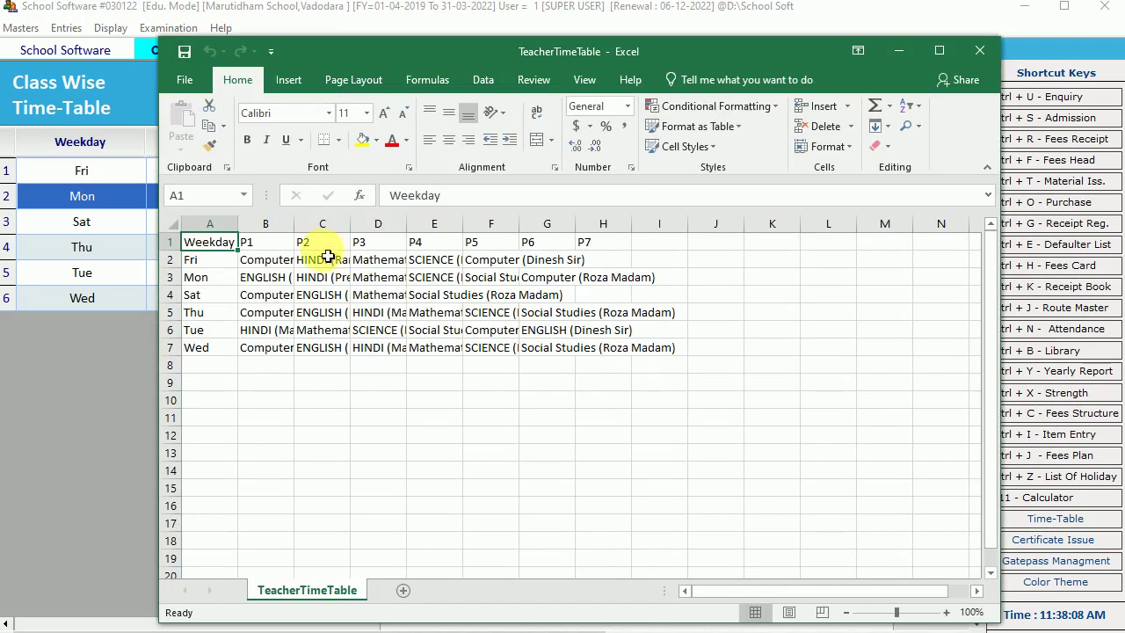
# Widen the P1 to P6 columns of the exported time table and enlarge the Excel window to fit them.
pyautogui.doubleClick(293, 223)
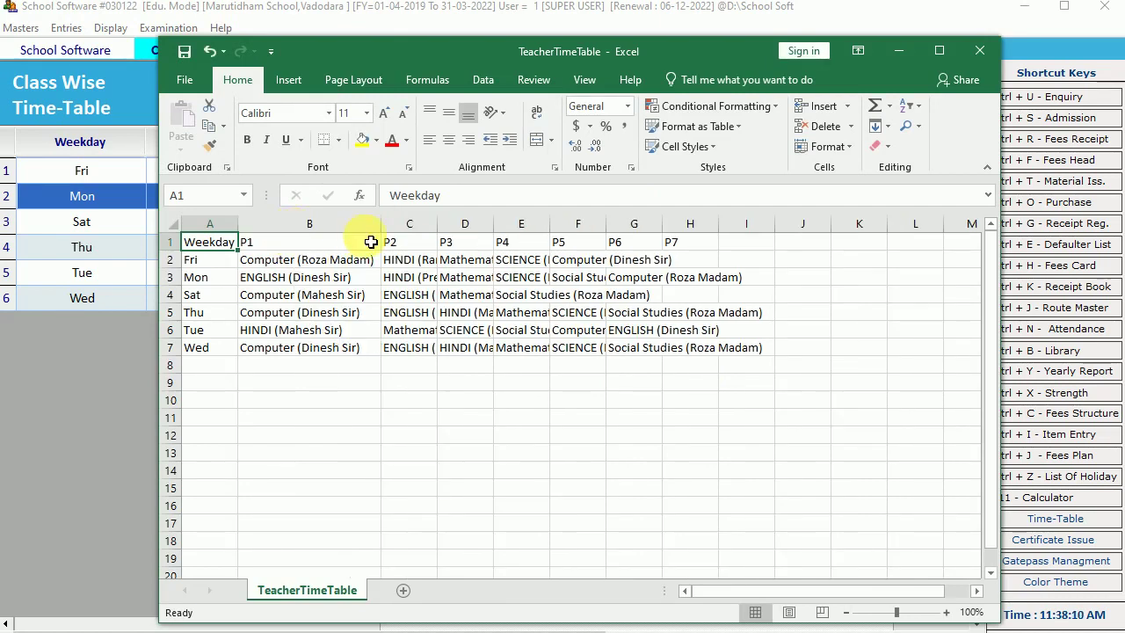
pyautogui.moveTo(437, 224); pyautogui.dragTo(725, 233)
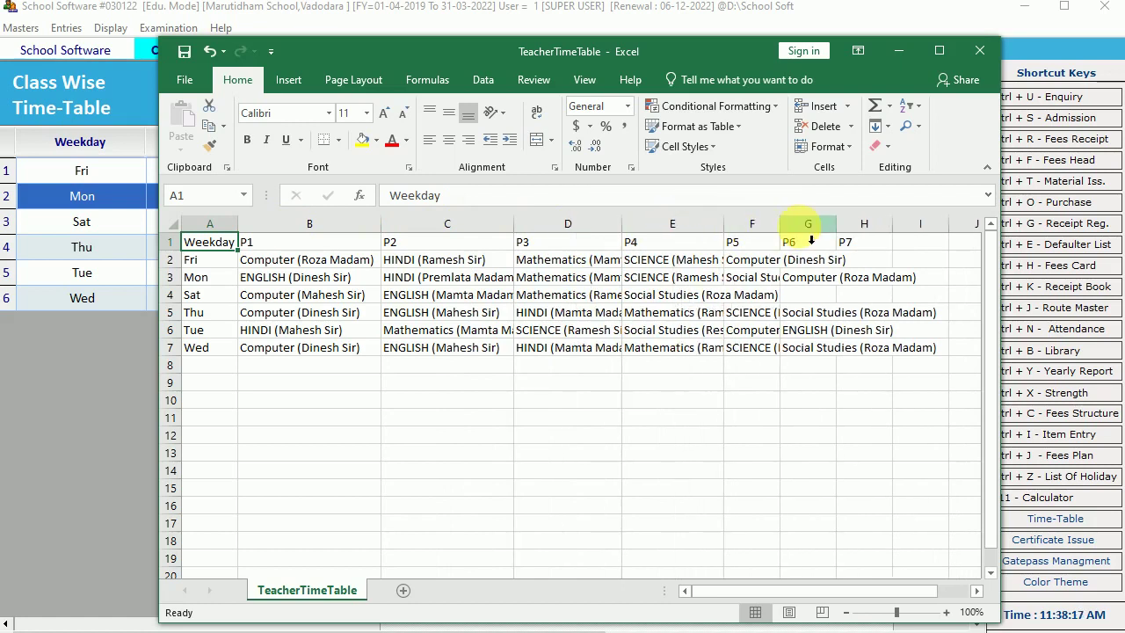
pyautogui.moveTo(430, 53); pyautogui.dragTo(307, 45)
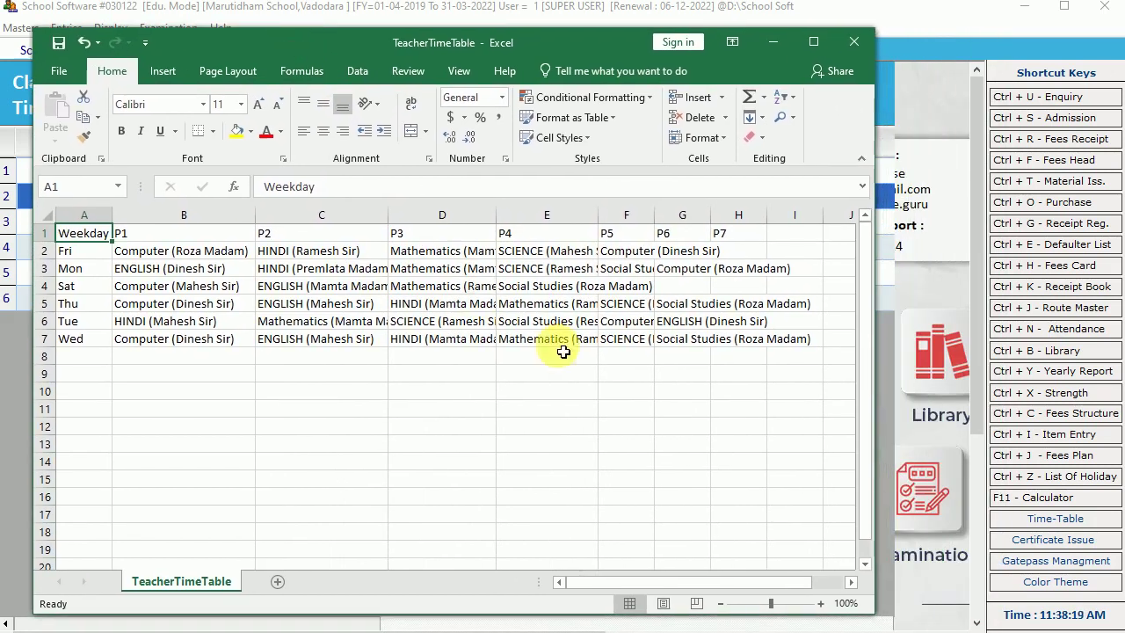
pyautogui.moveTo(877, 447); pyautogui.dragTo(1025, 446)
pyautogui.moveTo(655, 220); pyautogui.dragTo(945, 226)
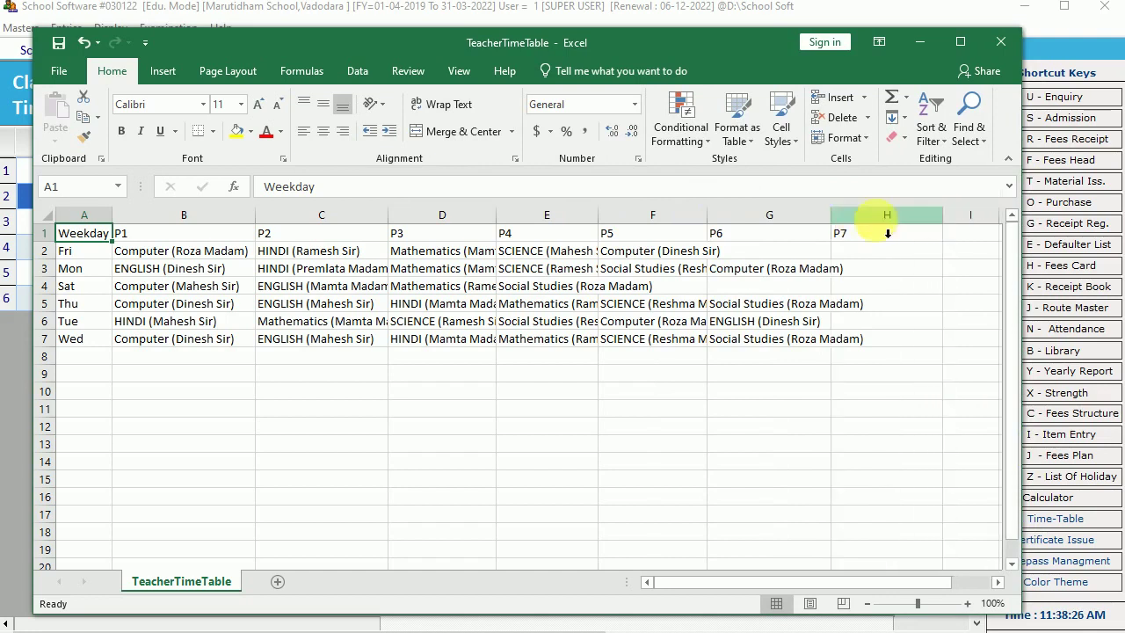
pyautogui.moveTo(831, 226); pyautogui.dragTo(869, 226)
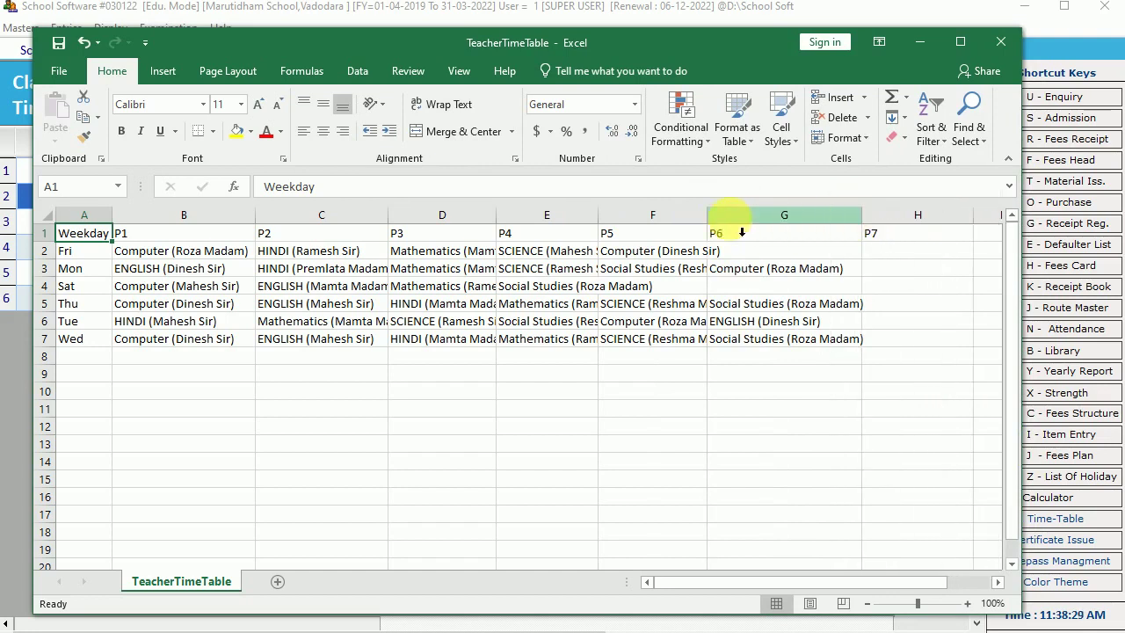
pyautogui.moveTo(717, 224)
pyautogui.mouseDown()
pyautogui.moveTo(749, 222)
pyautogui.moveTo(737, 219)
pyautogui.mouseUp()
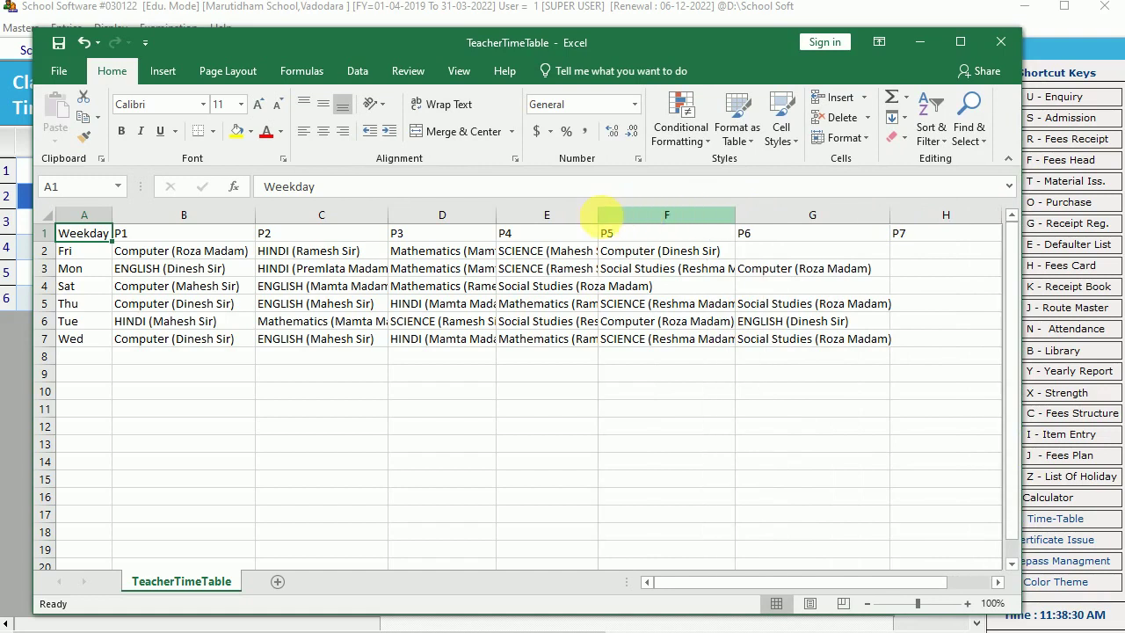
pyautogui.moveTo(598, 220); pyautogui.dragTo(657, 219)
# Fill the time table range A1:G8 with yellow.
pyautogui.moveTo(96, 244); pyautogui.dragTo(924, 355)
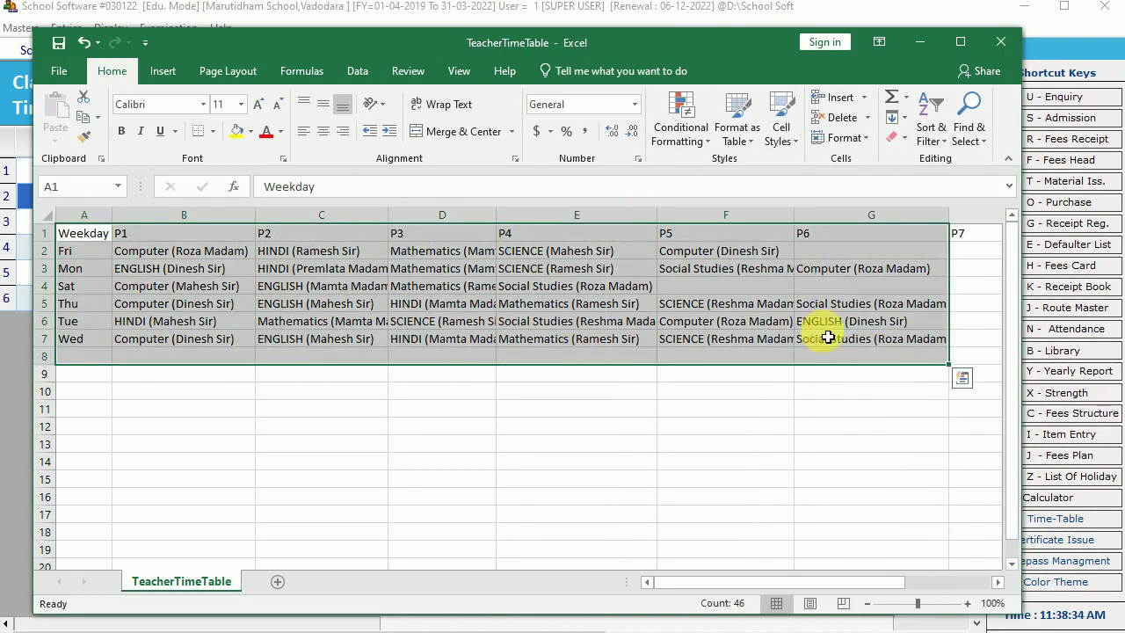
pyautogui.click(235, 130)
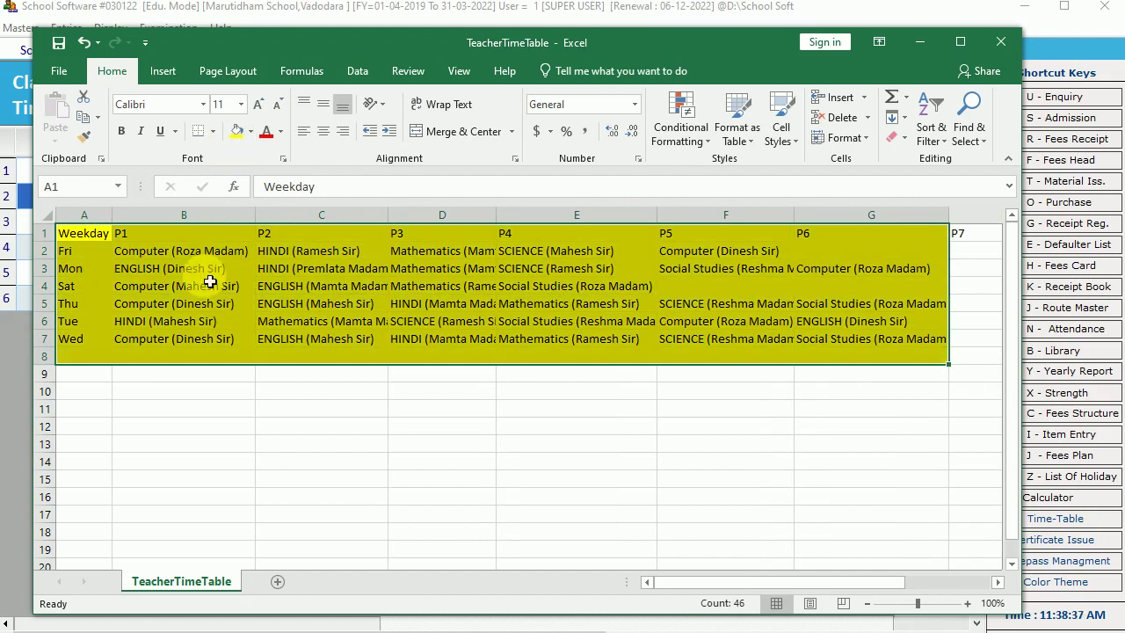
pyautogui.click(180, 268)
pyautogui.click(209, 422)
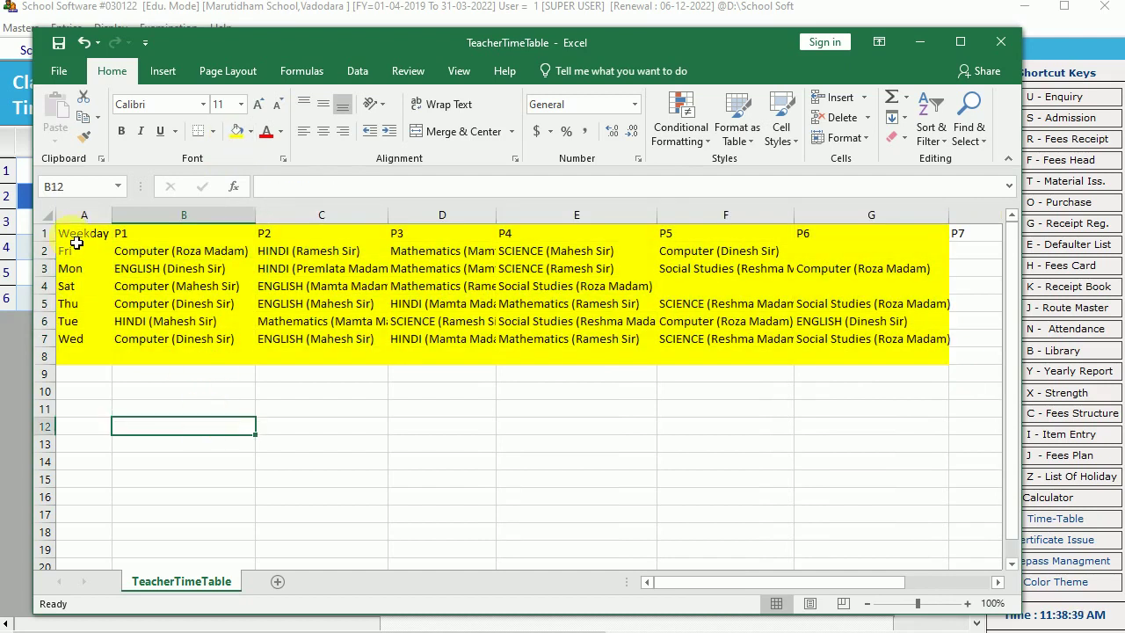
# Make the weekday cells A1:A8 bold and red, and make the header row A1:H1 red and underlined.
pyautogui.moveTo(76, 241); pyautogui.dragTo(71, 359)
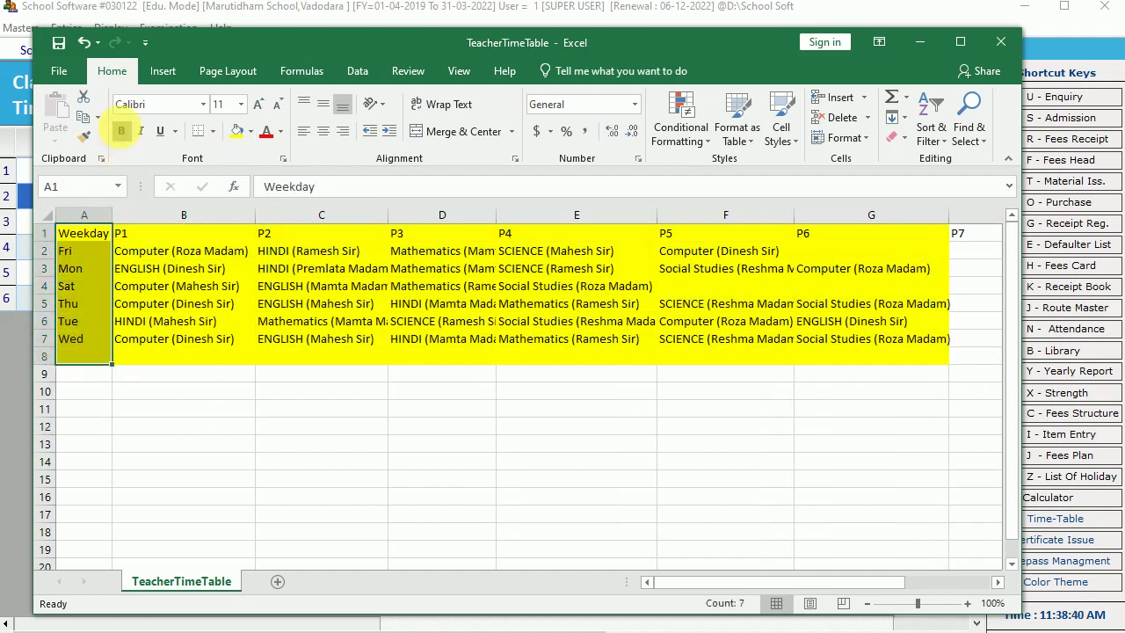
pyautogui.click(121, 130)
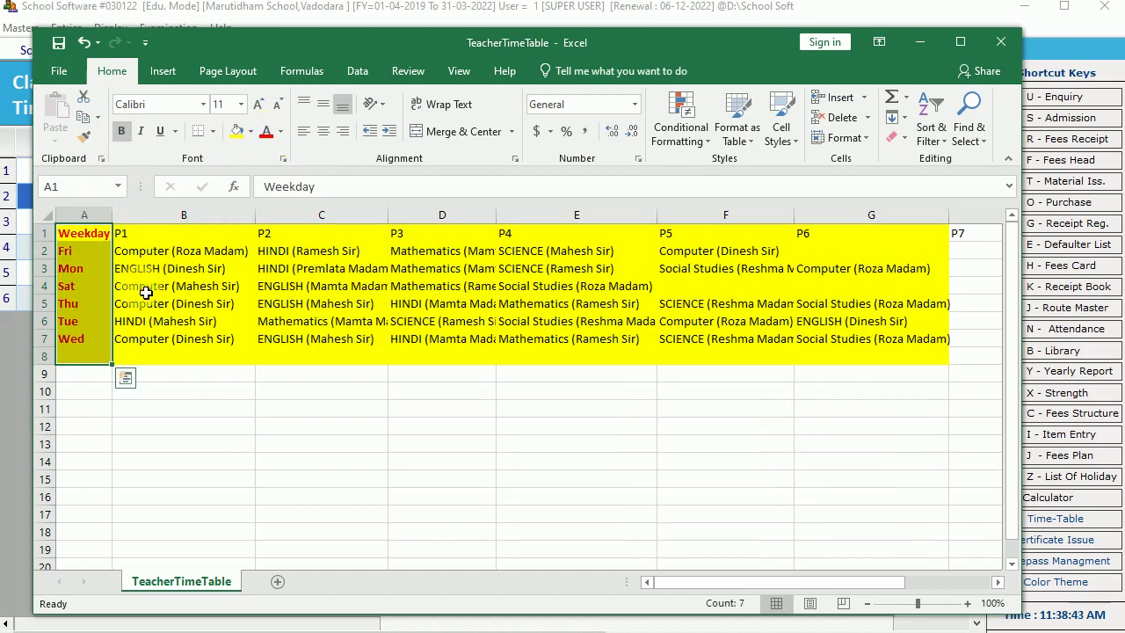
pyautogui.click(146, 286)
pyautogui.moveTo(84, 233); pyautogui.dragTo(960, 233)
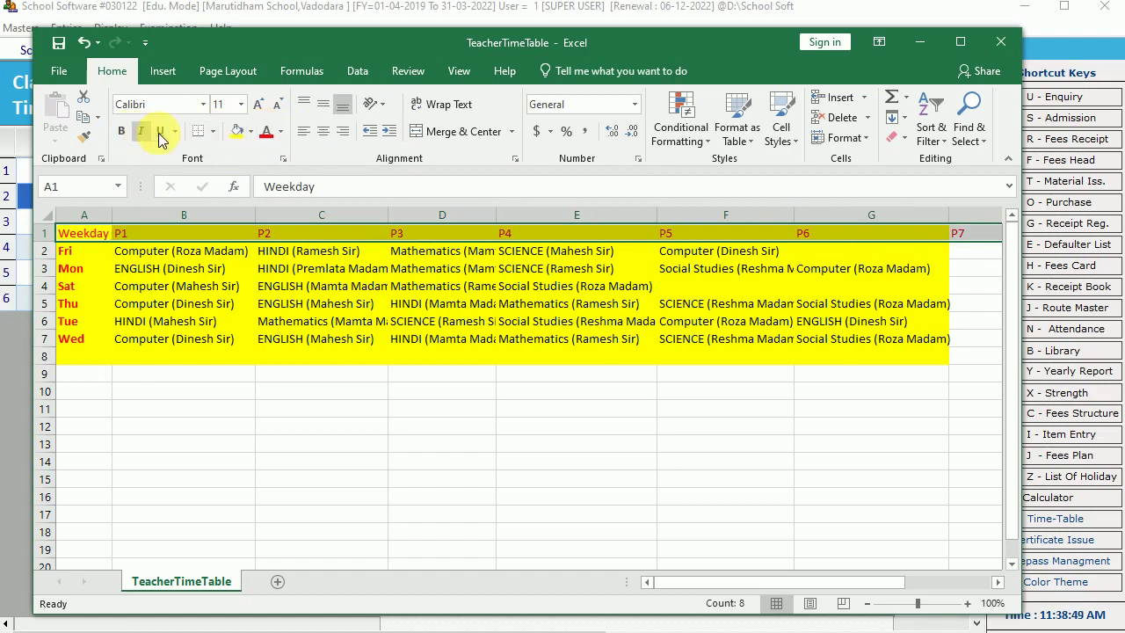
pyautogui.click(201, 342)
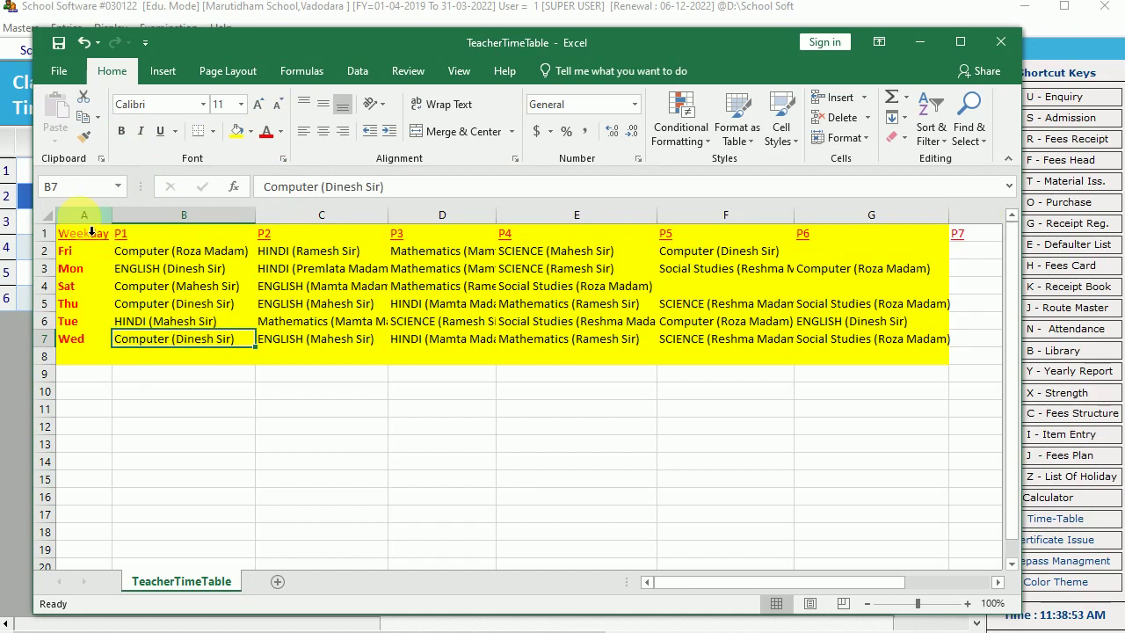
# Centre the contents of columns A to G horizontally and align them to the middle vertically.
pyautogui.moveTo(91, 220); pyautogui.dragTo(853, 211)
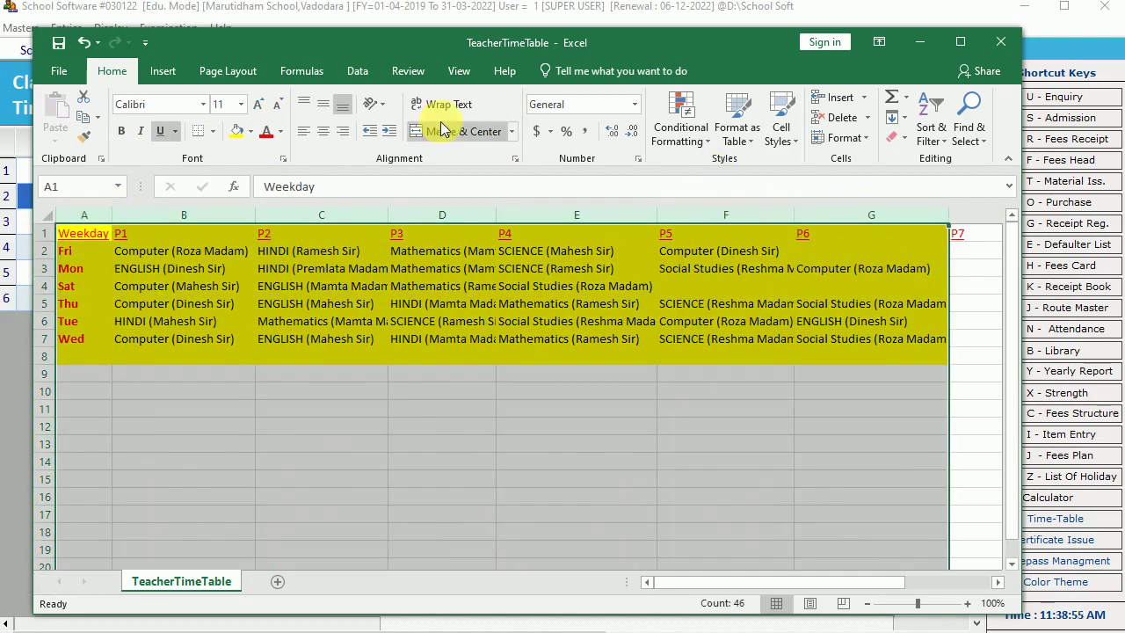
pyautogui.click(326, 133)
pyautogui.click(359, 321)
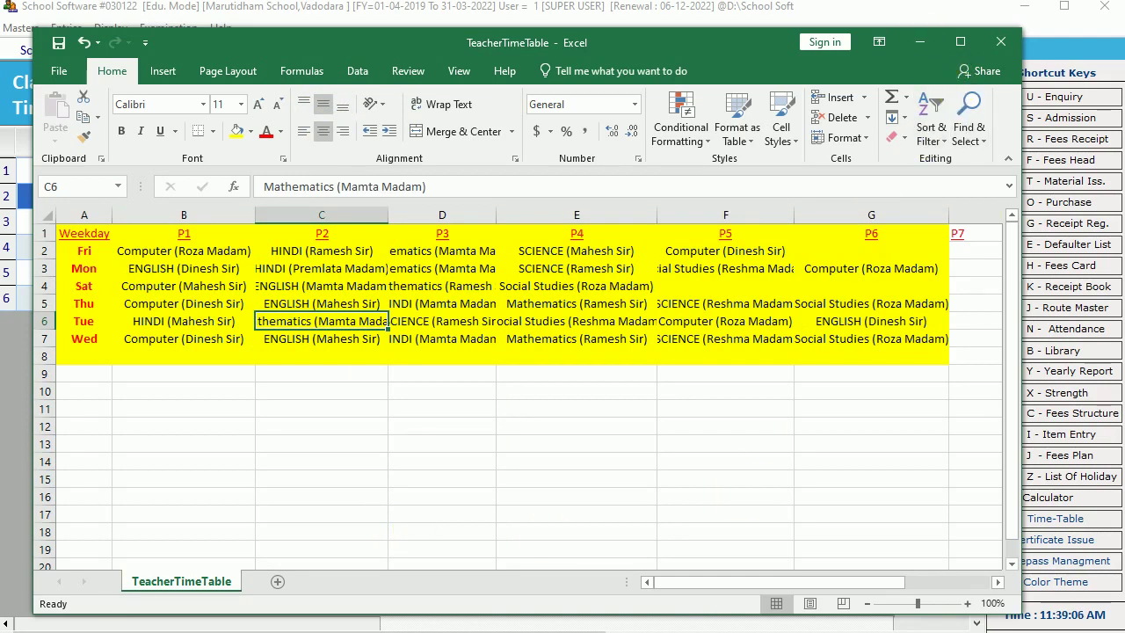
# Minimize Excel and close the Class Wise Time Table in School Software.
pyautogui.click(920, 44)
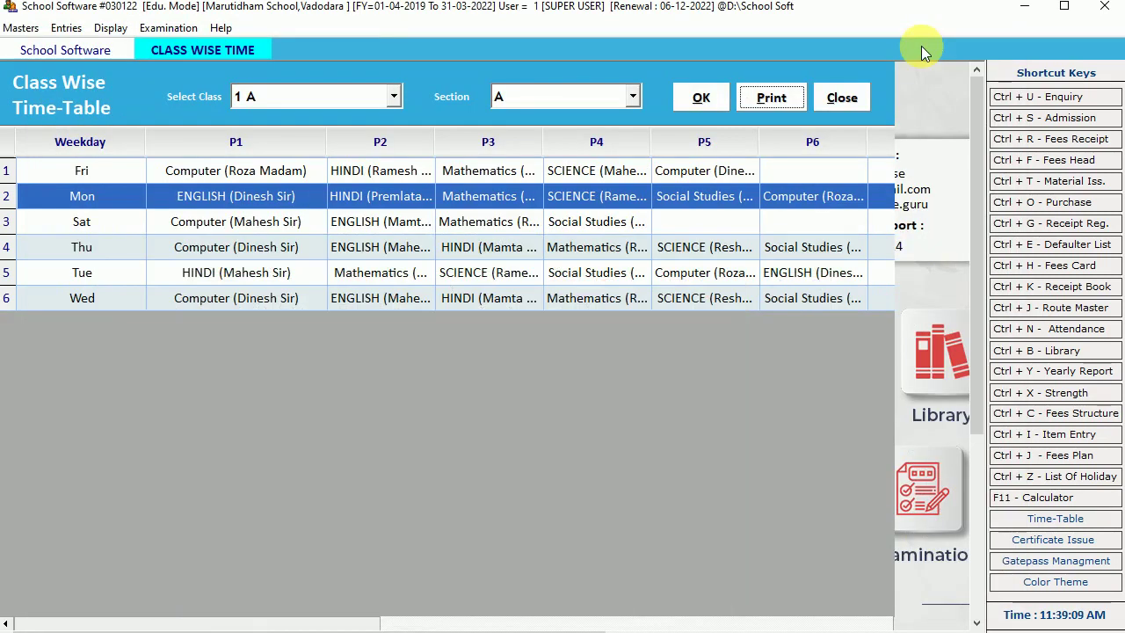
pyautogui.click(861, 99)
pyautogui.click(66, 28)
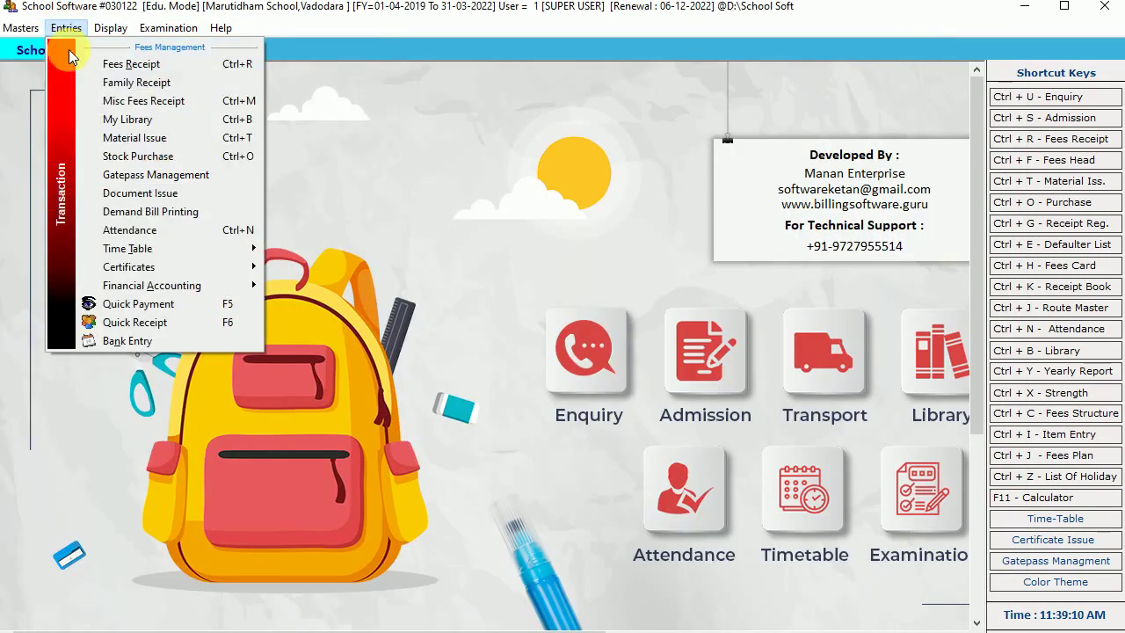
pyautogui.moveTo(161, 251)
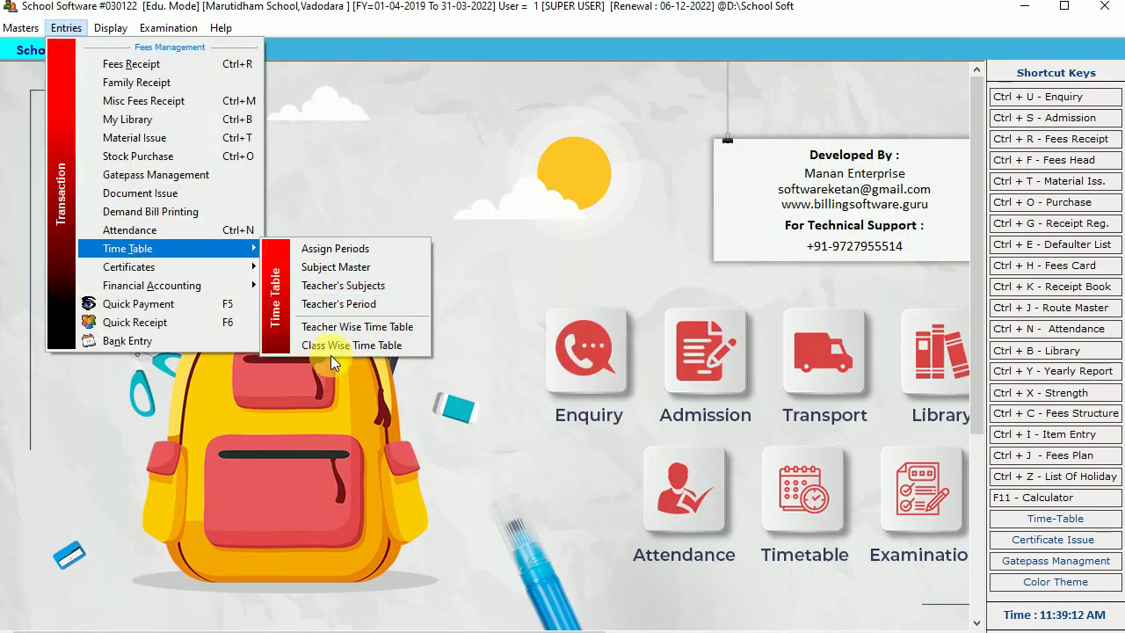
pyautogui.click(488, 465)
# Switch to the browser, open the school fees management software page on billingsoftware.guru and find the demo version download.
pyautogui.hotkey('alt', 'Tab')
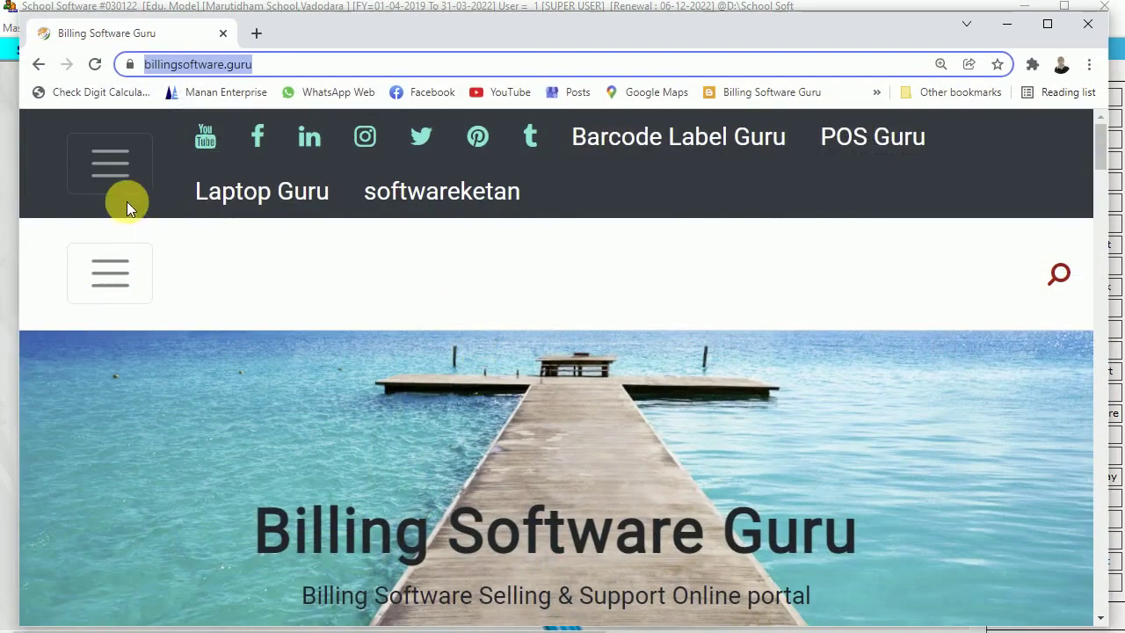
pyautogui.click(125, 260)
pyautogui.scroll(-5, 123, 351)
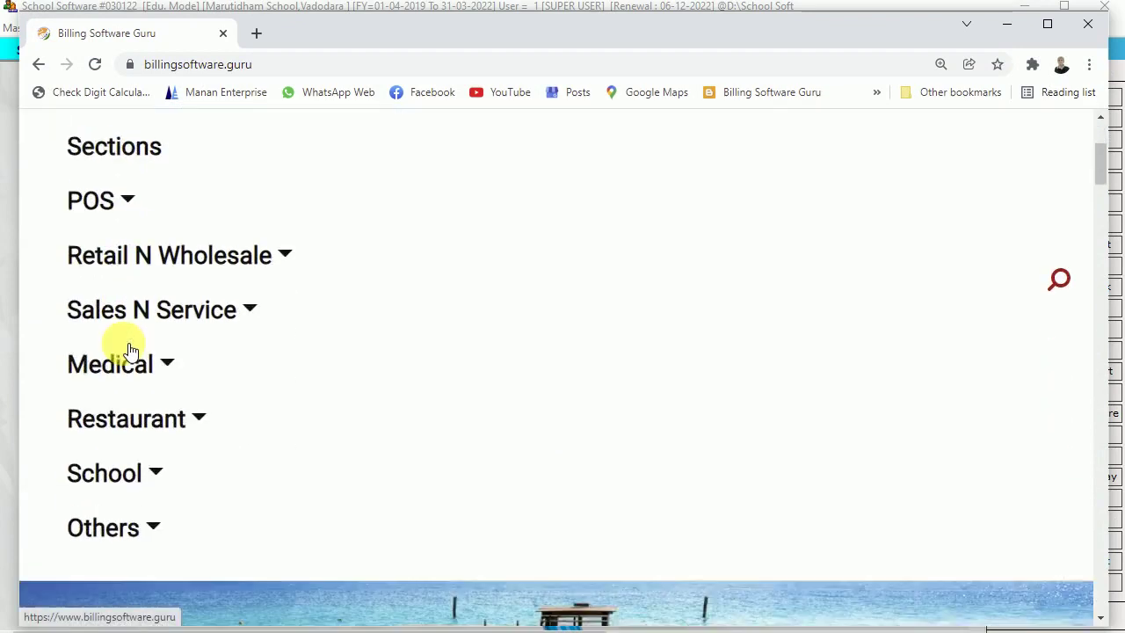
pyautogui.click(112, 279)
pyautogui.click(166, 351)
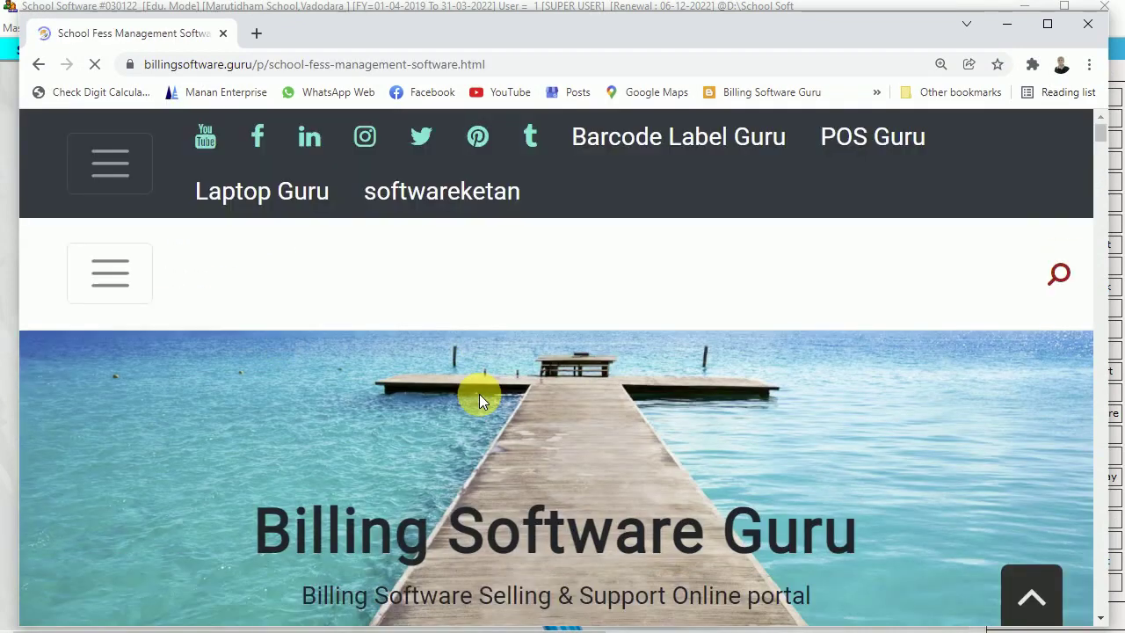
pyautogui.scroll(-9, 479, 401)
pyautogui.scroll(-10, 486, 402)
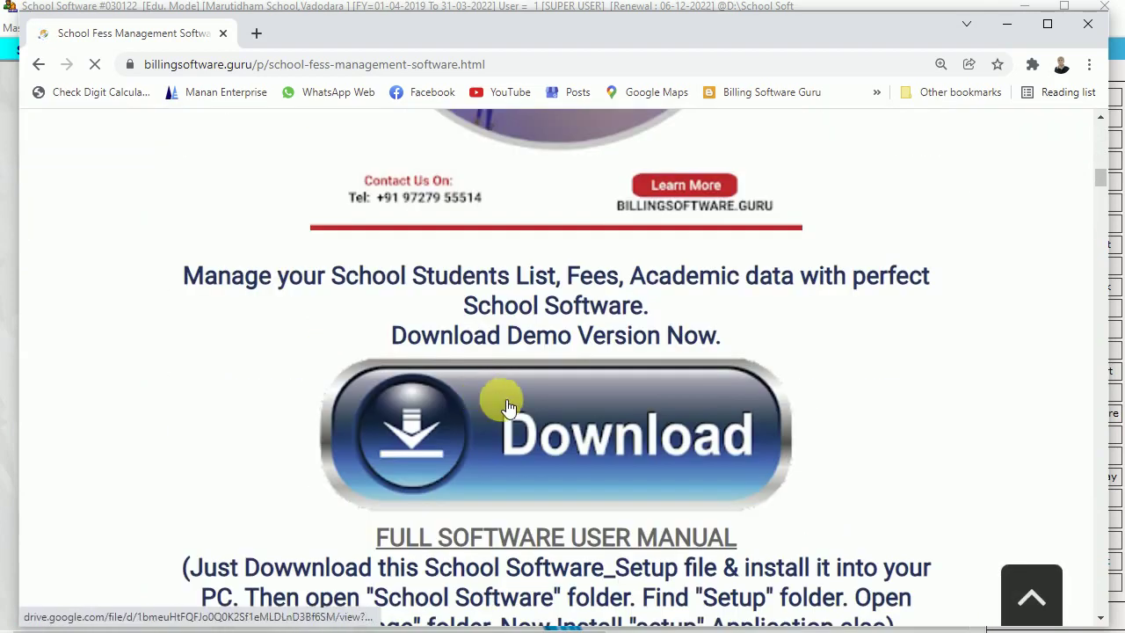
# Open the full software user manual, go to its Time Table section and review the instructions for making a school time table.
pyautogui.click(528, 371)
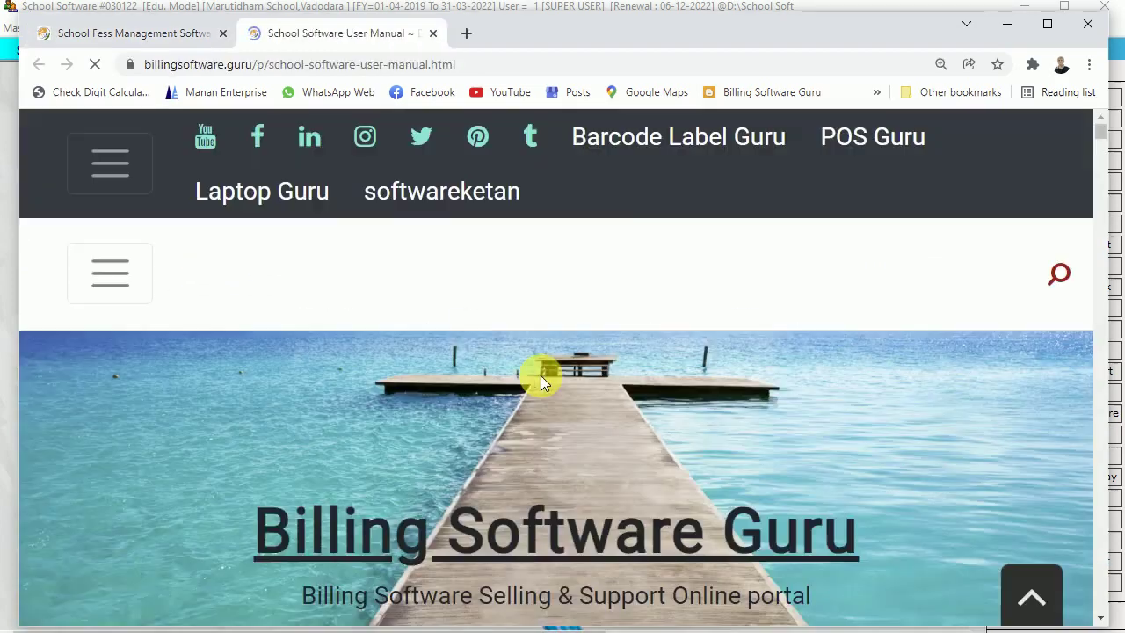
pyautogui.scroll(-10, 591, 336)
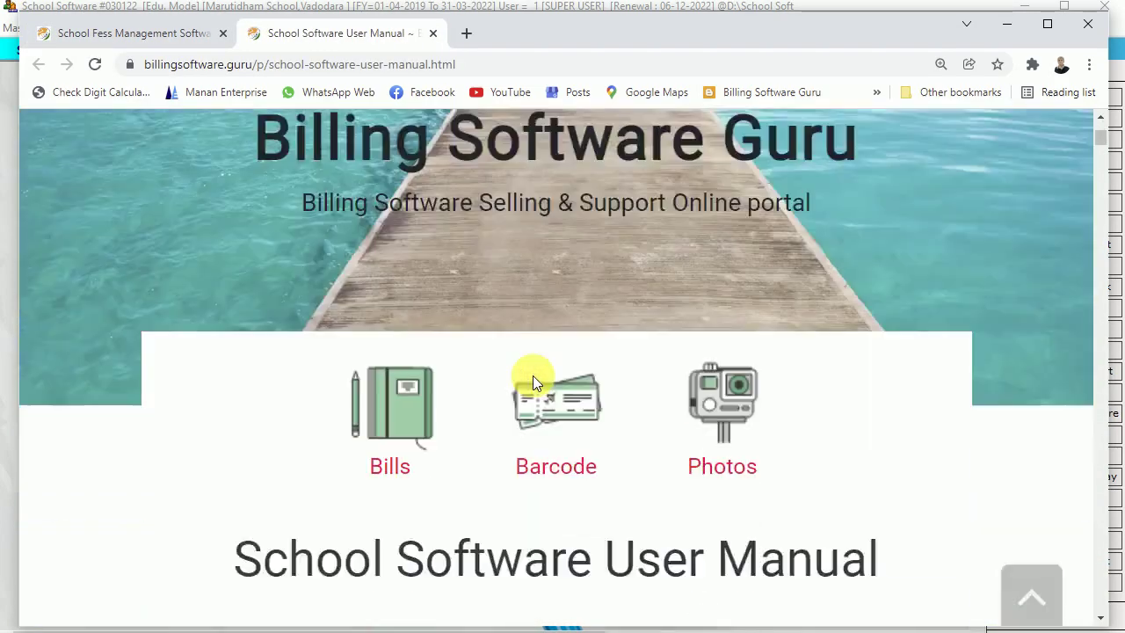
pyautogui.scroll(-5, 539, 383)
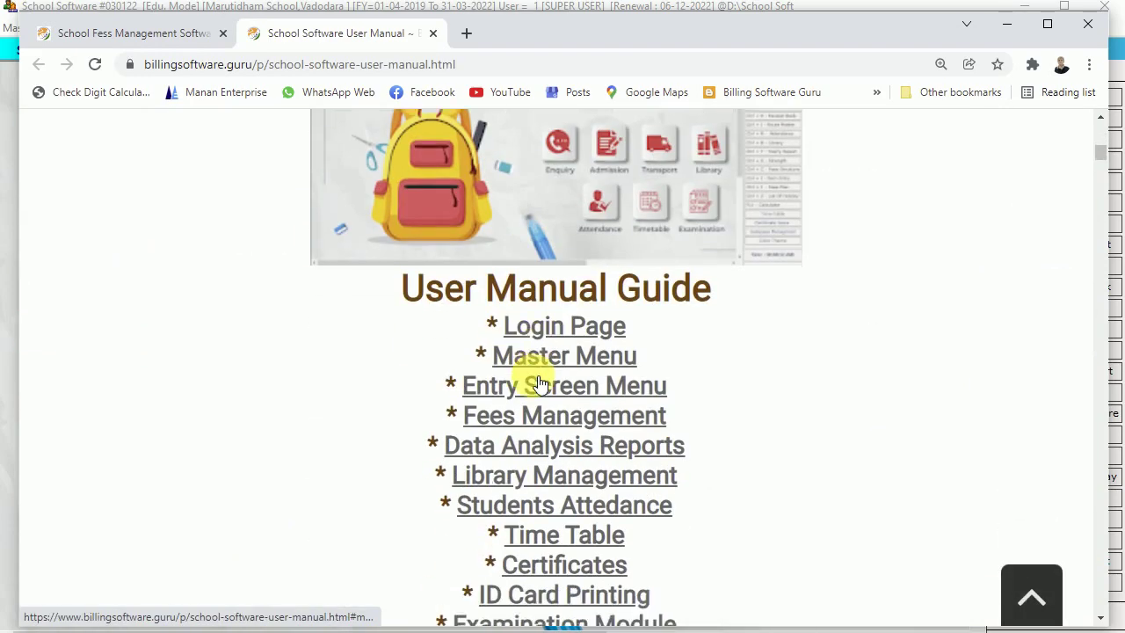
pyautogui.click(547, 474)
pyautogui.scroll(-3, 541, 439)
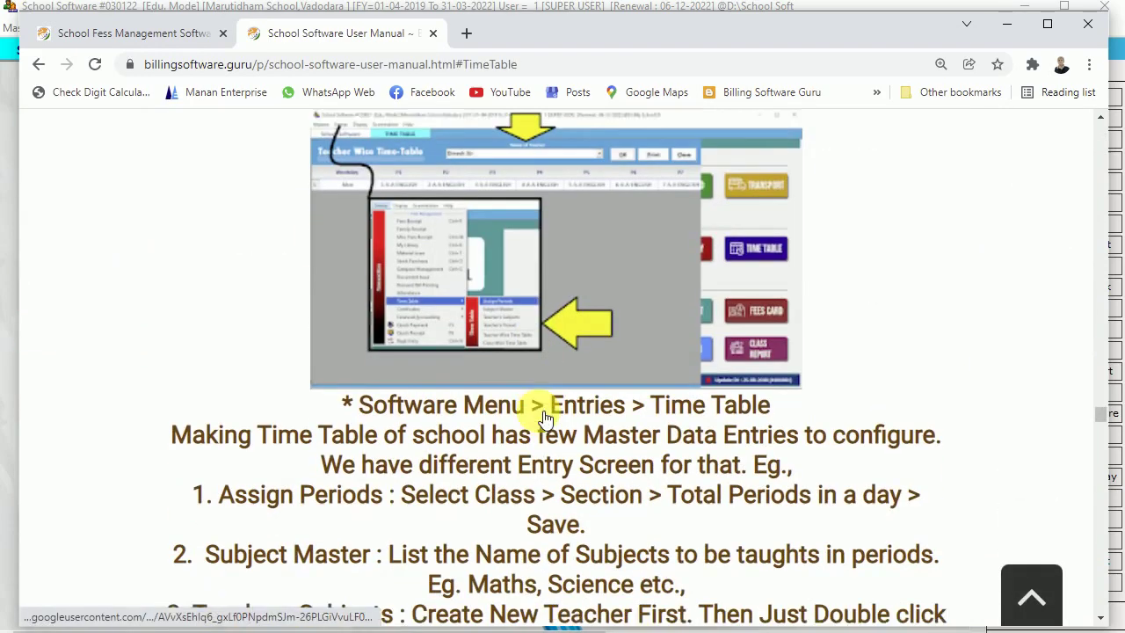
pyautogui.scroll(-7, 547, 409)
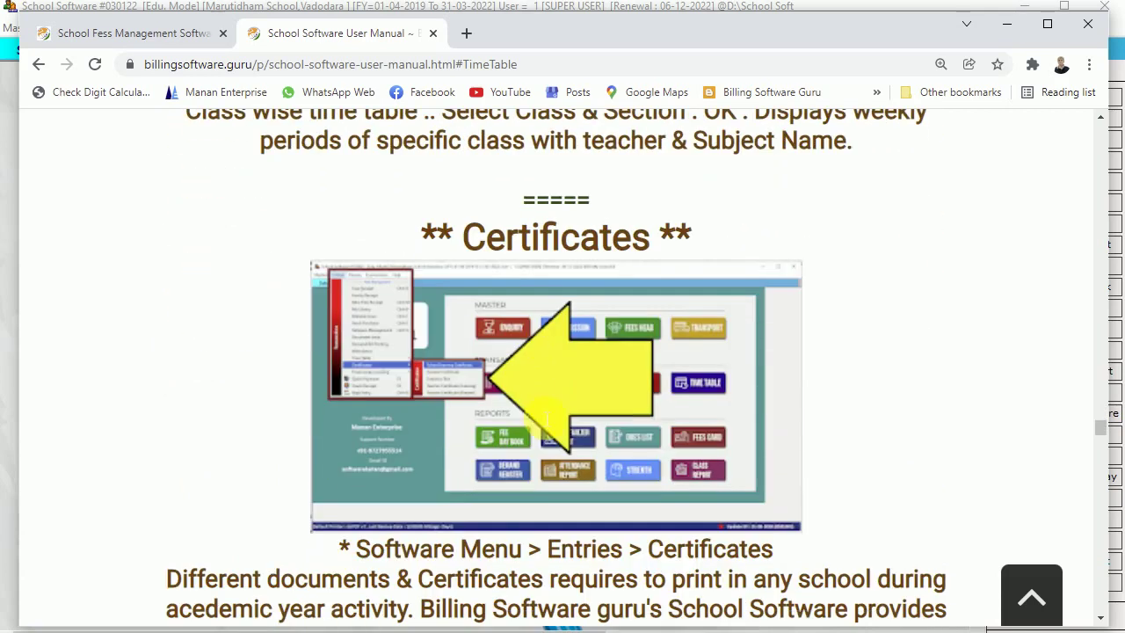
pyautogui.scroll(5, 554, 404)
pyautogui.scroll(6, 538, 405)
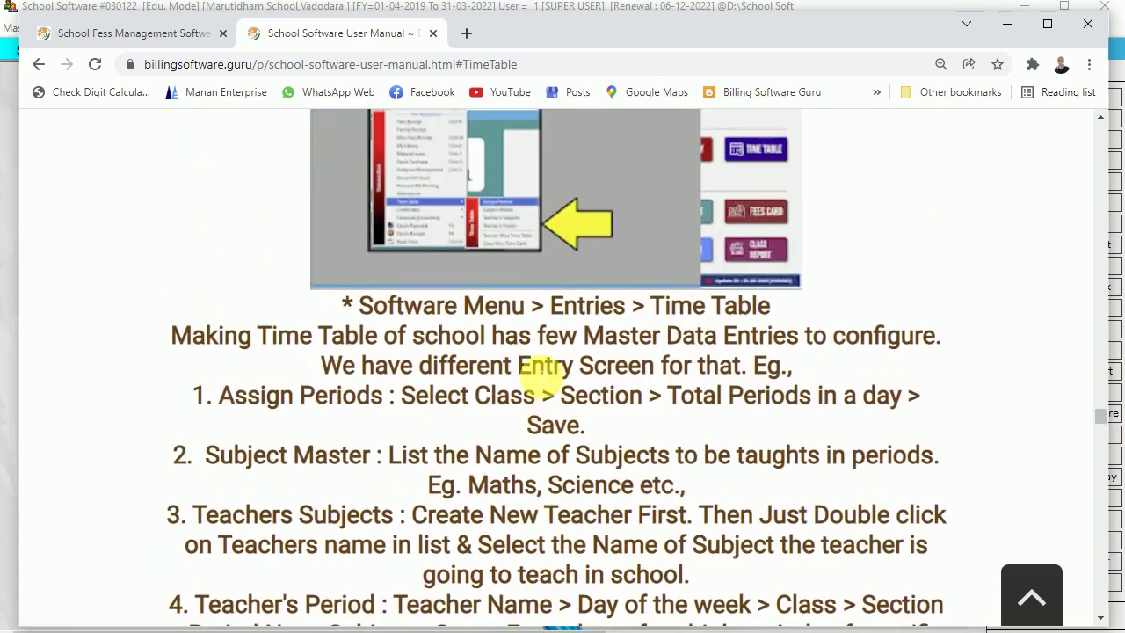